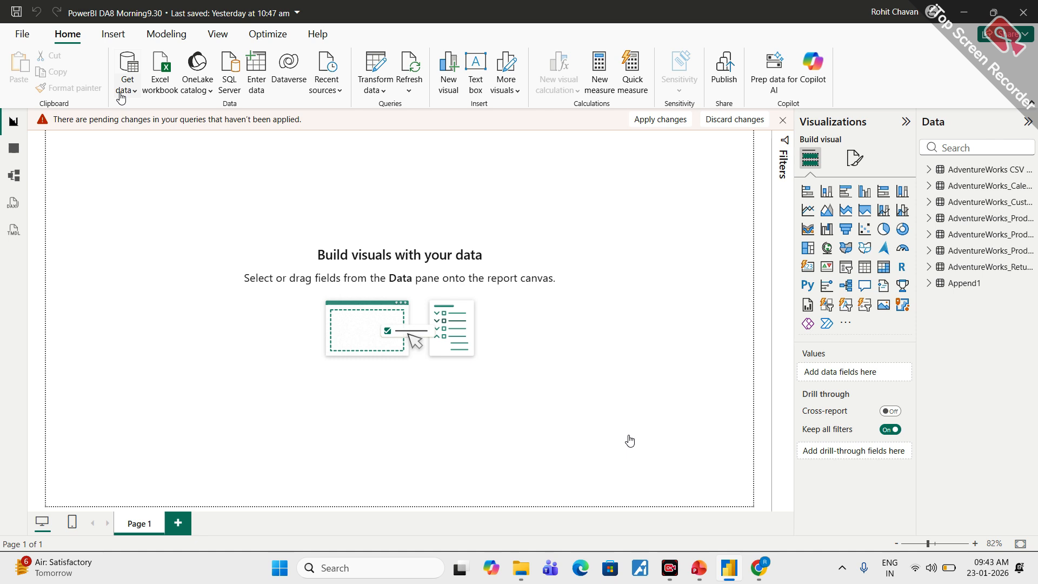
click(122, 92)
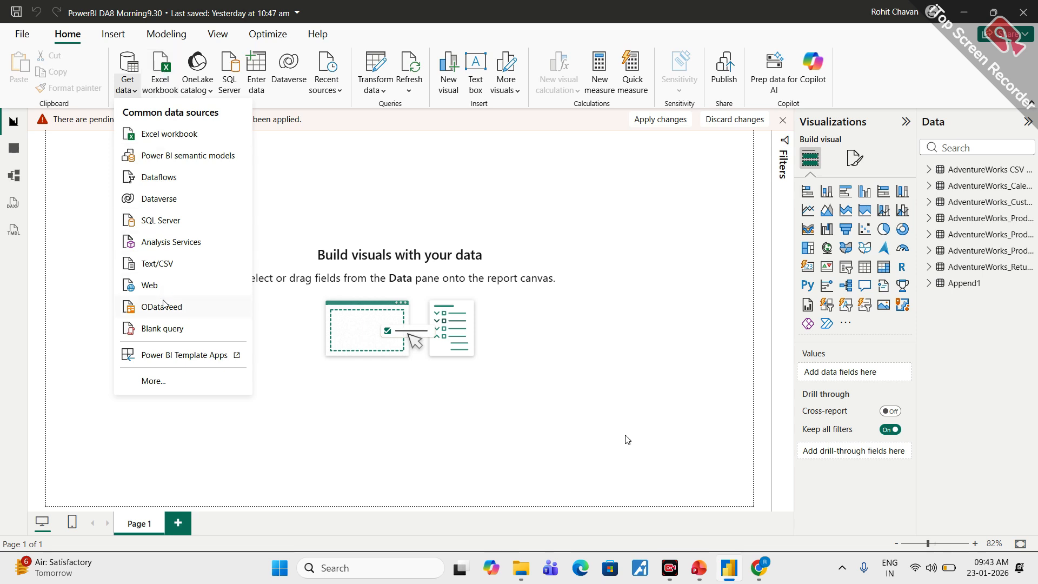
click(157, 264)
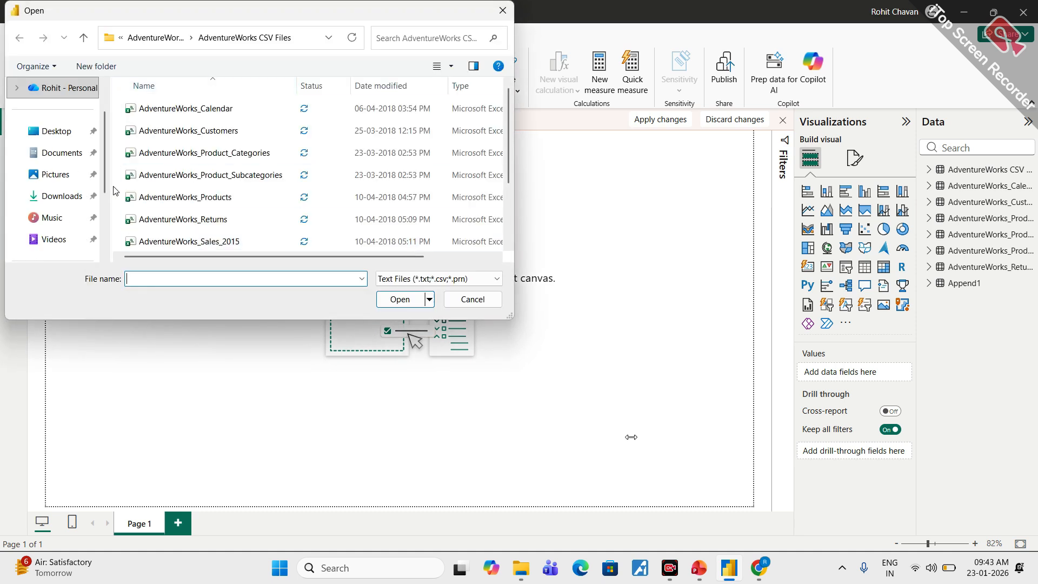
scroll(208, 164, down, 2)
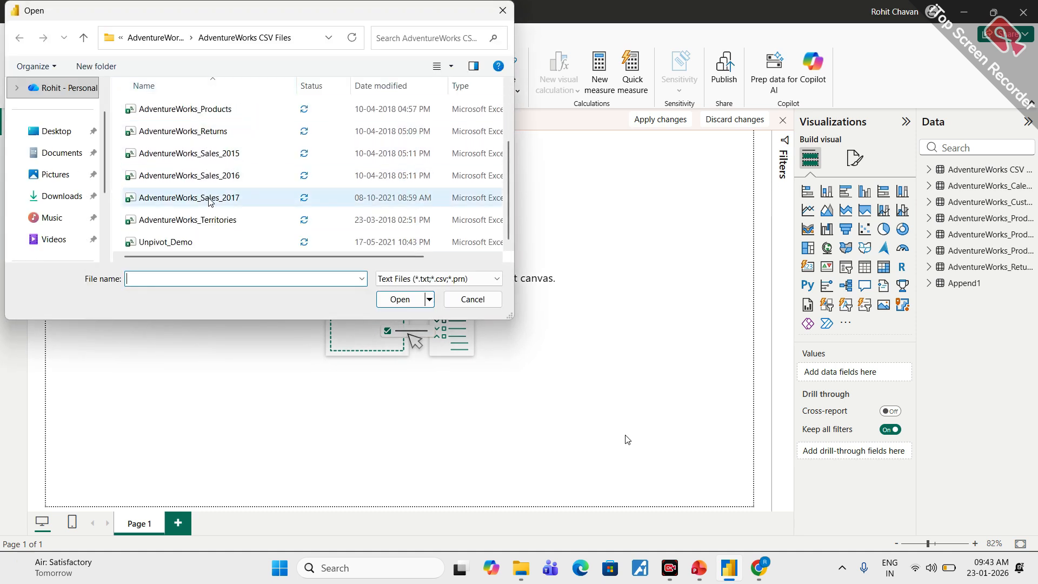
scroll(228, 146, up, 2)
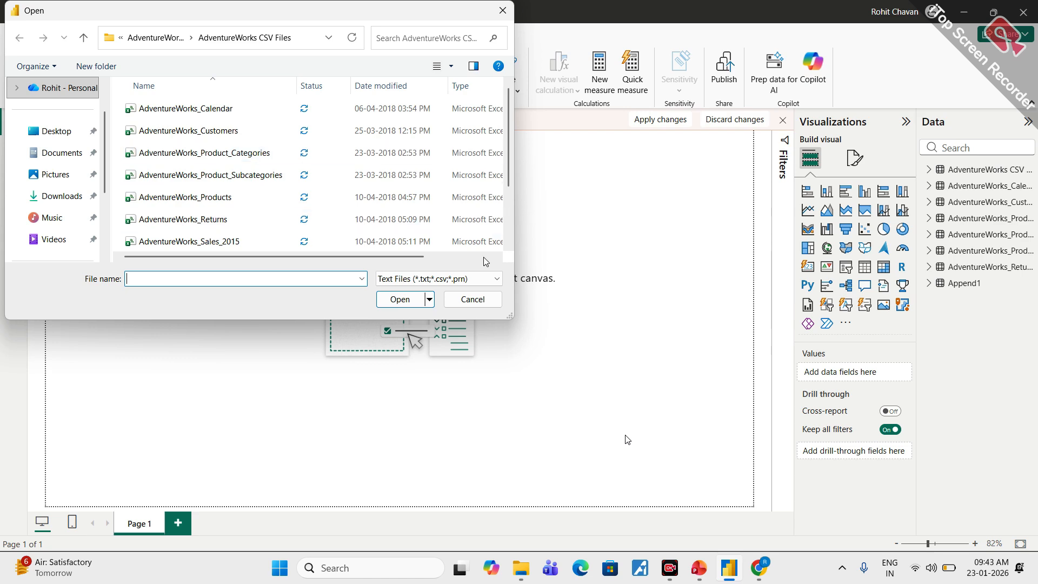
click(471, 299)
- Import the HR and System tables from the Joins-in-Power-Query Excel workbook and send them to Power Query Editor for transformation
click(158, 86)
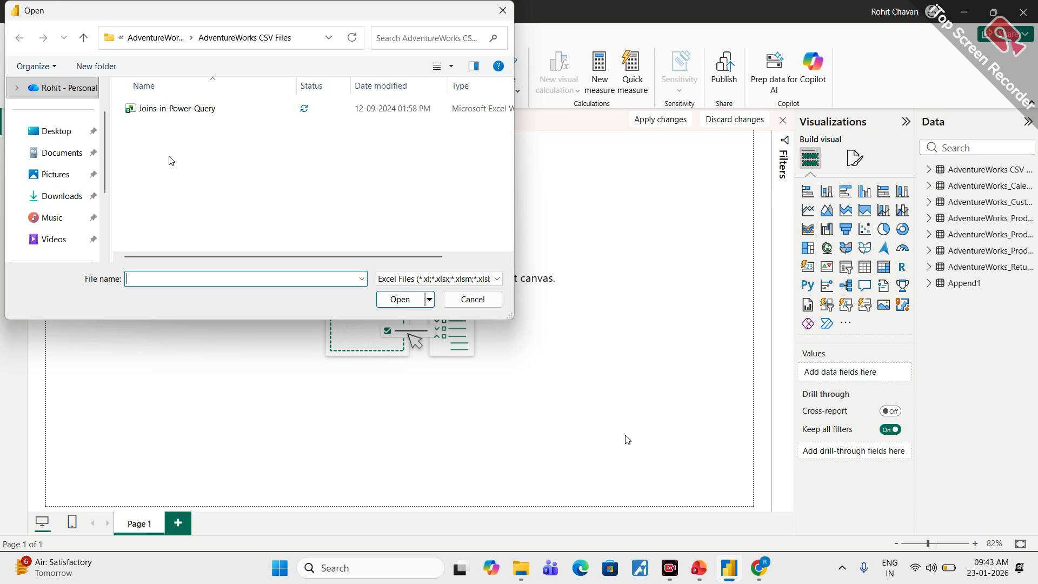
click(175, 117)
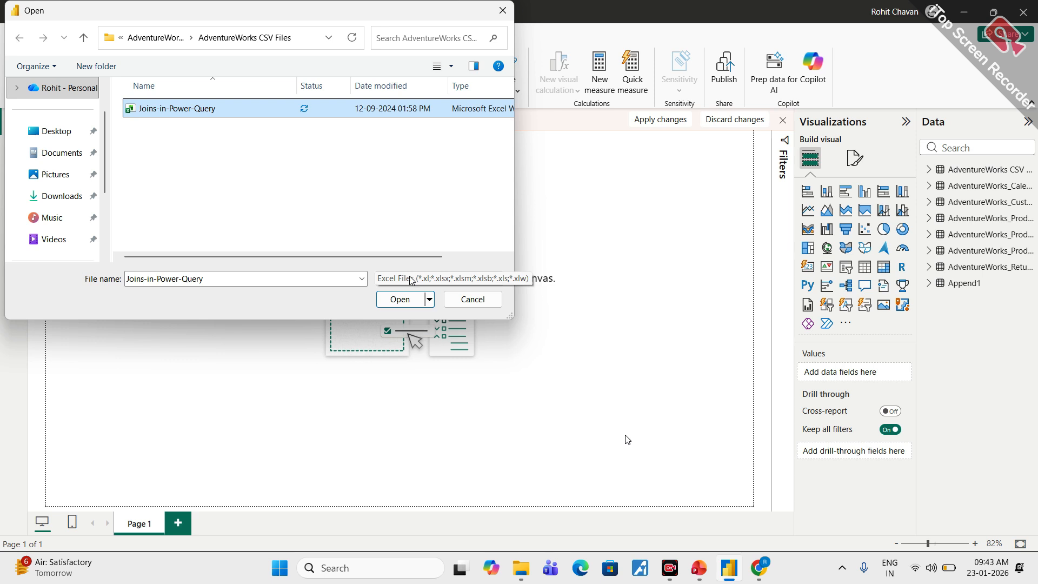
click(403, 304)
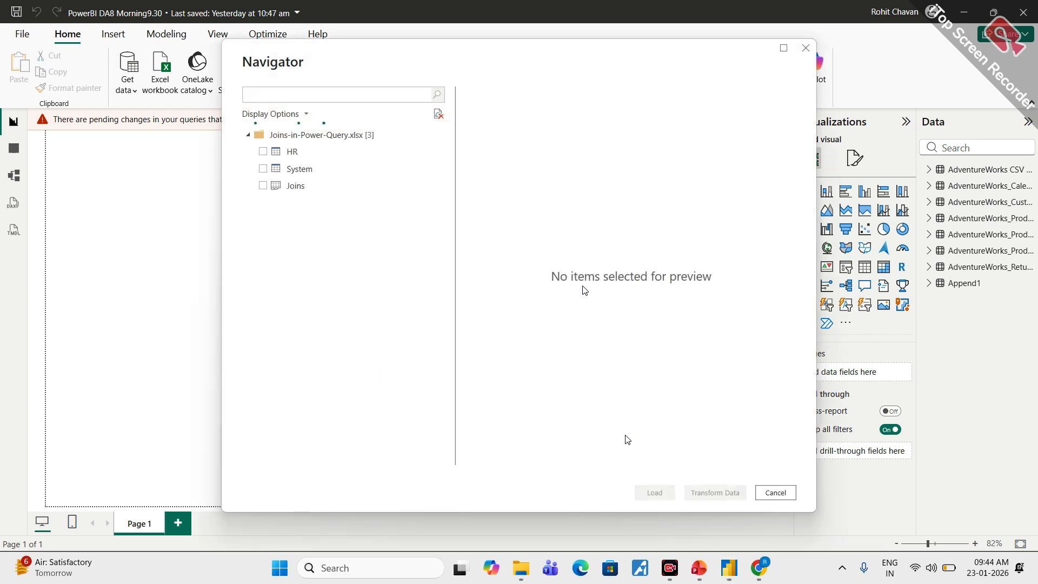
click(263, 152)
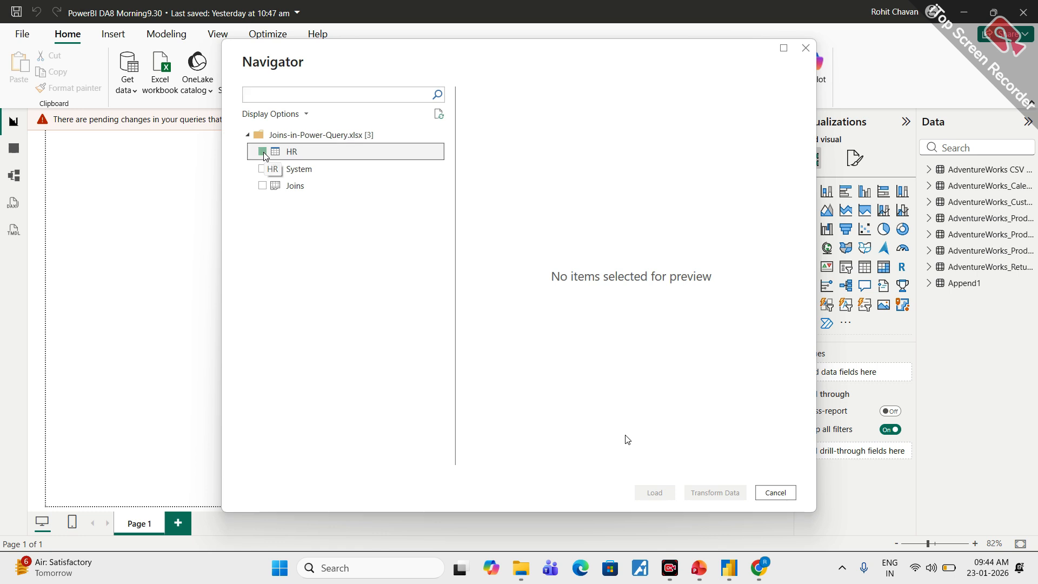
click(263, 170)
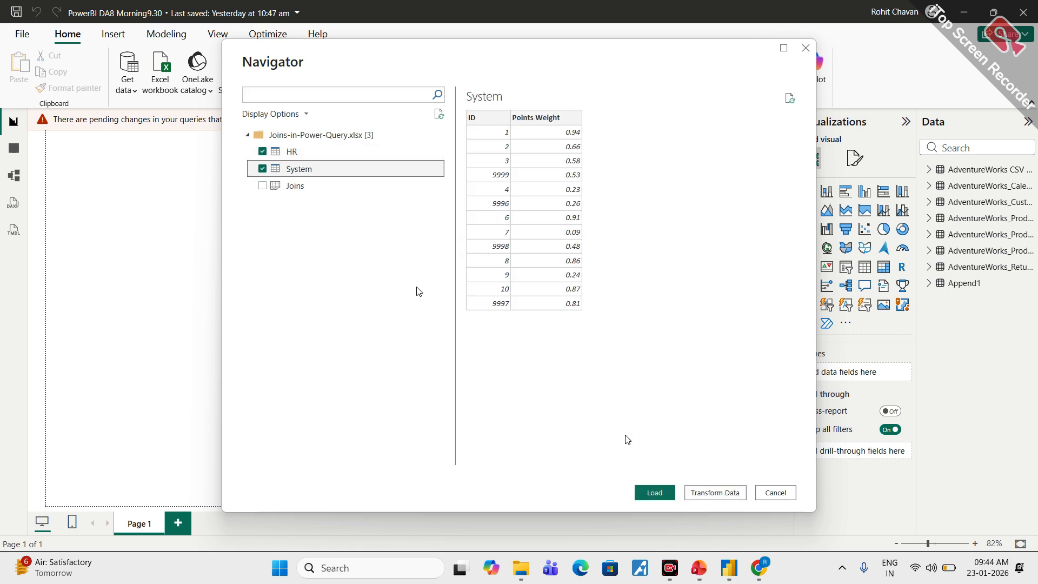
click(715, 493)
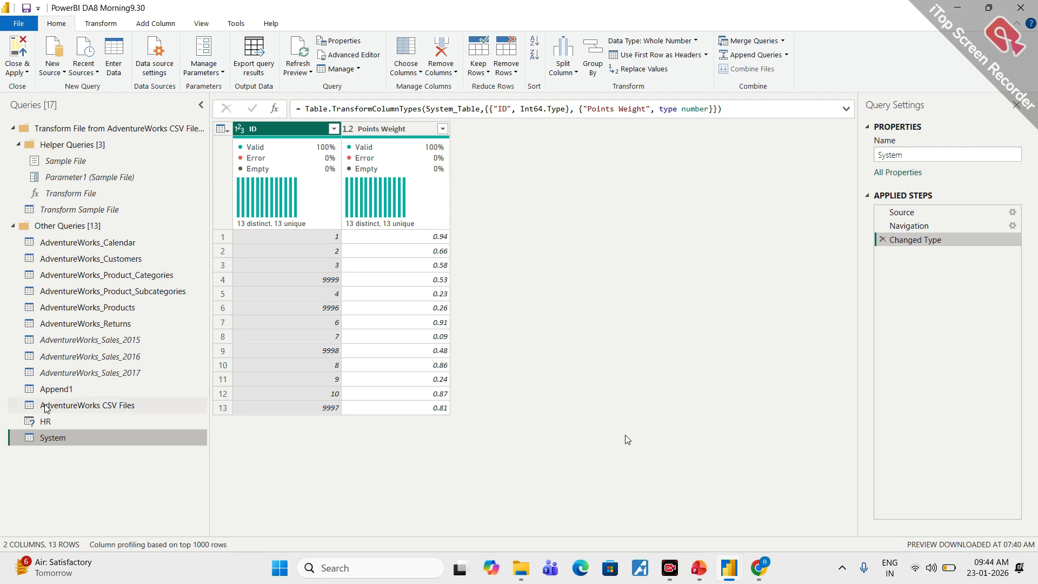
- Refresh all query previews, check the System query and return to the HR query
click(70, 423)
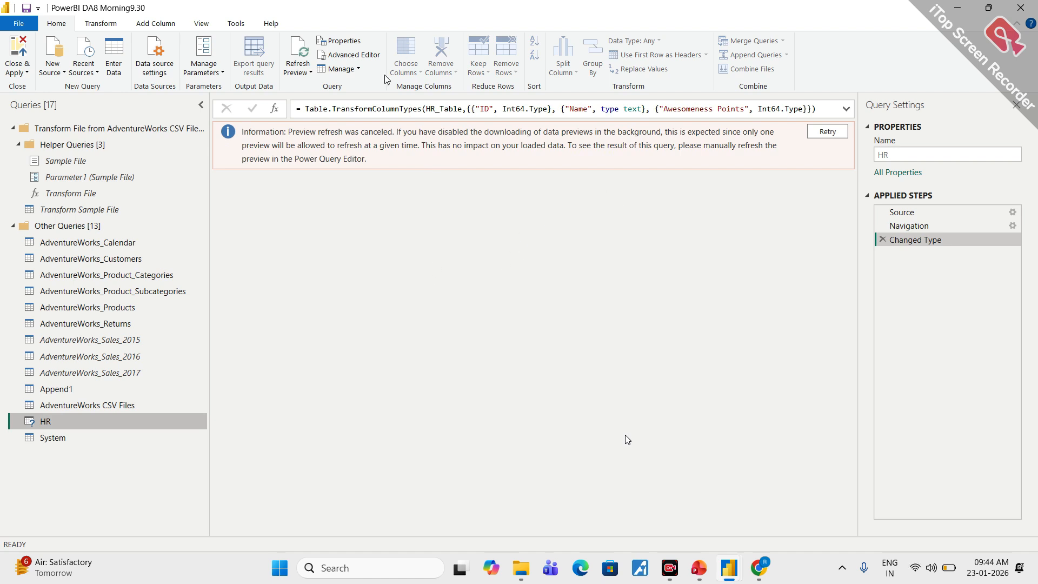
click(305, 74)
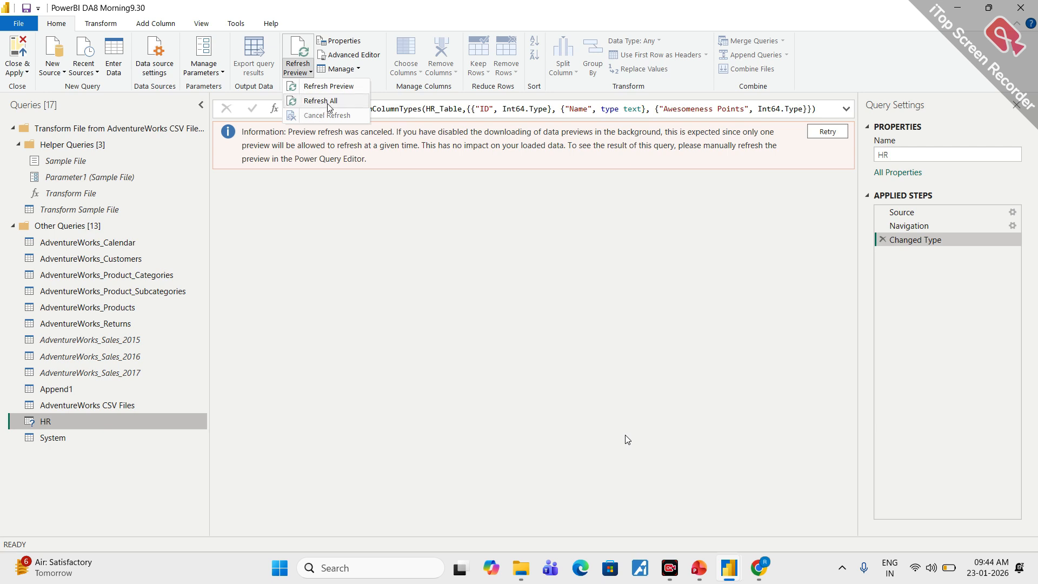
click(324, 102)
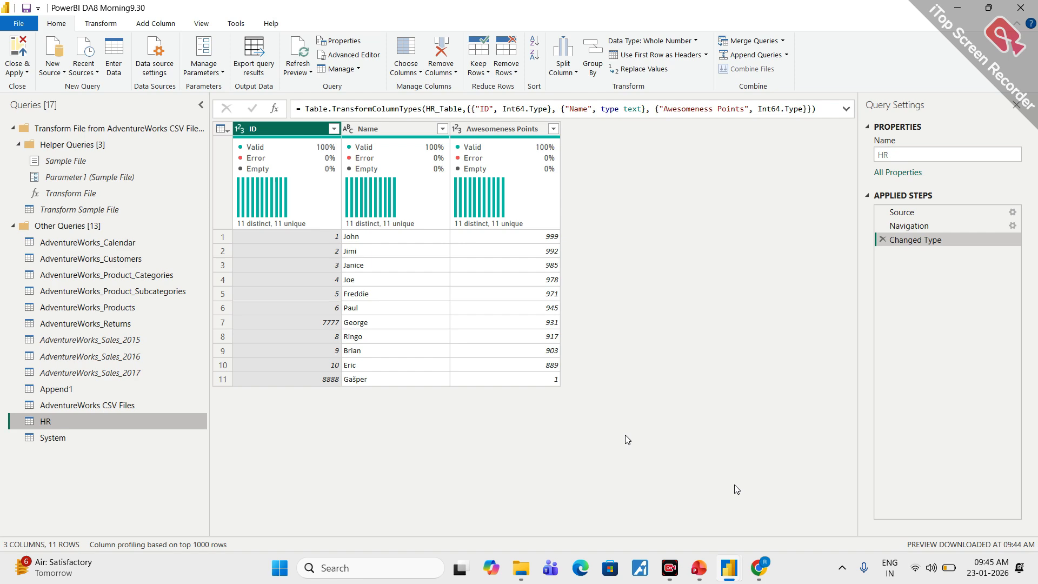
click(59, 442)
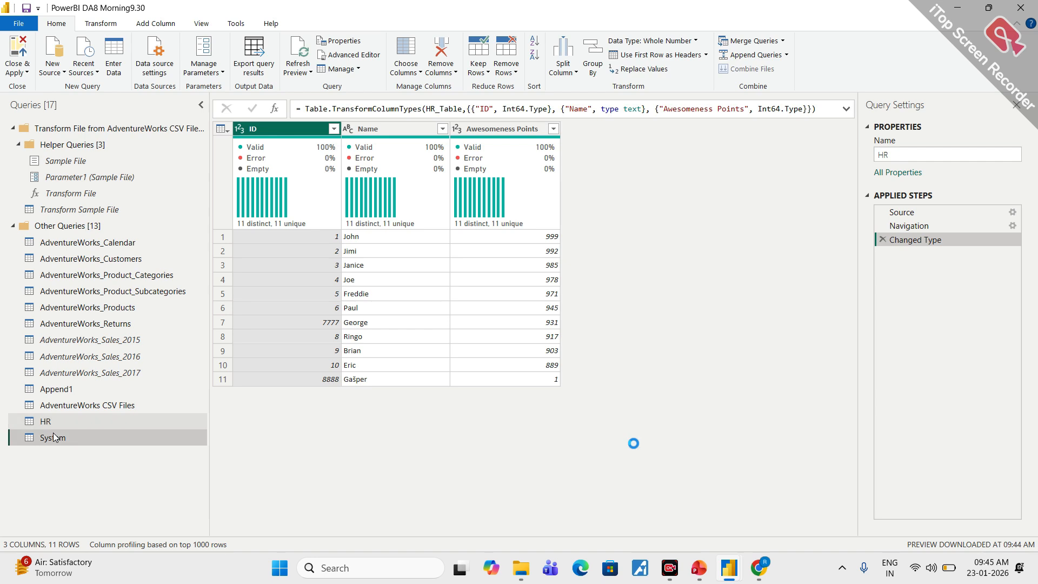
click(55, 422)
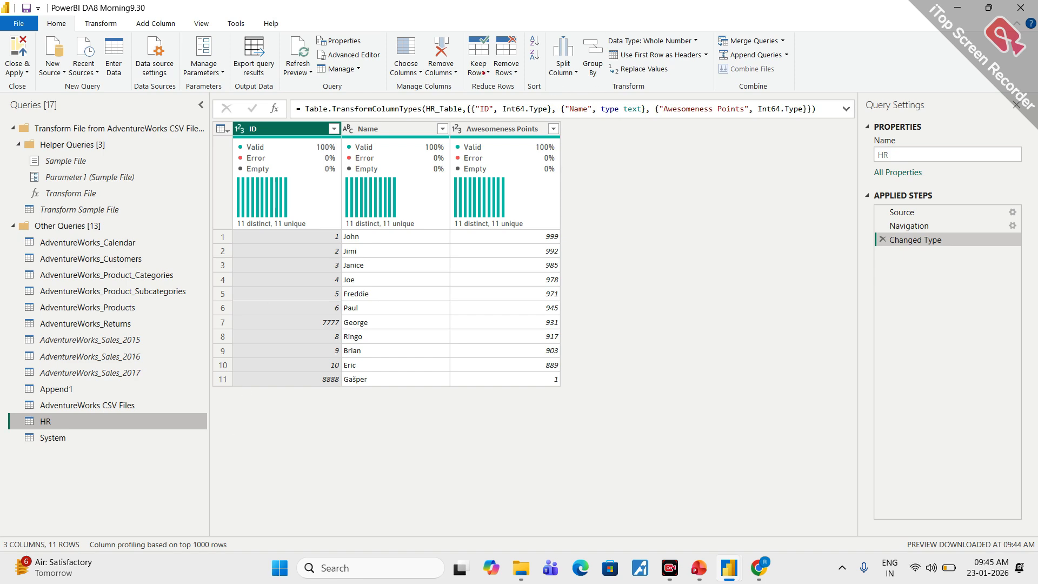
mouse_move(51, 416)
mouse_down()
mouse_move(43, 428)
mouse_move(64, 417)
mouse_up()
mouse_move(77, 15)
mouse_down()
mouse_move(46, 35)
mouse_move(75, 13)
mouse_up()
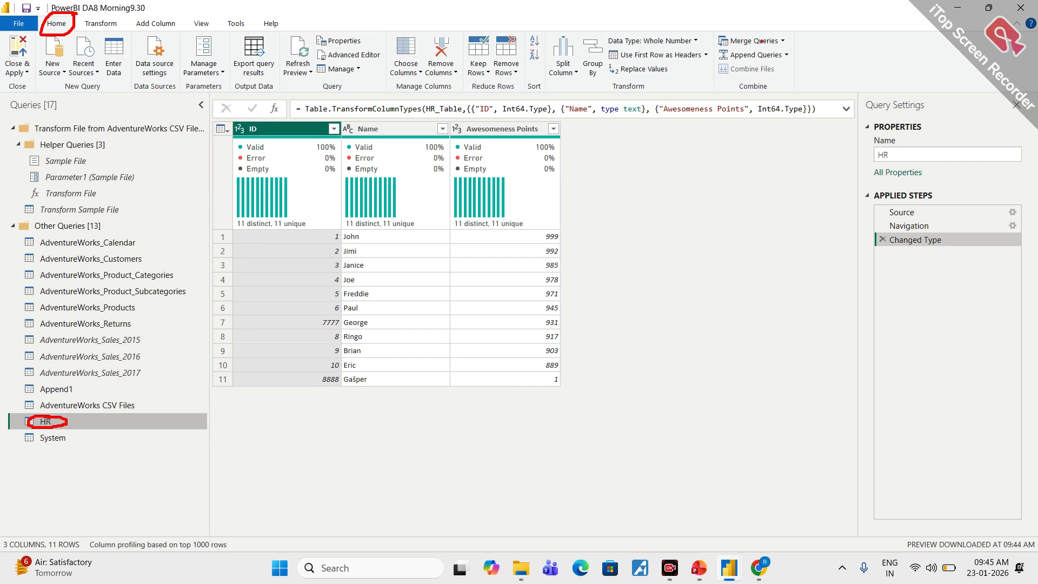
mouse_move(768, 27)
mouse_down()
mouse_move(728, 30)
mouse_move(738, 47)
mouse_move(796, 40)
mouse_move(760, 31)
mouse_up()
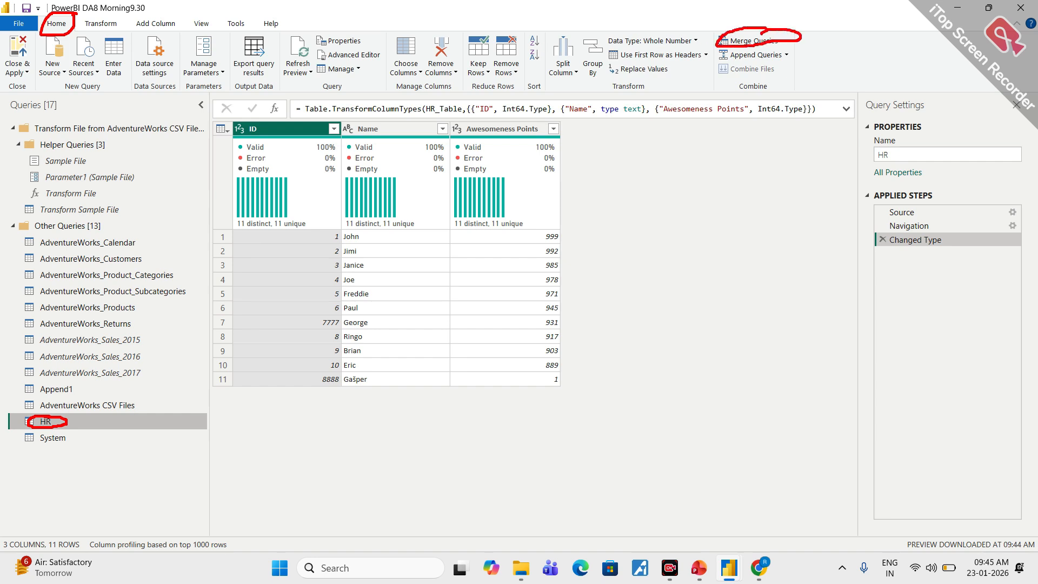
- Set up a merge as a new query with HR as the first table and System as the second
click(782, 41)
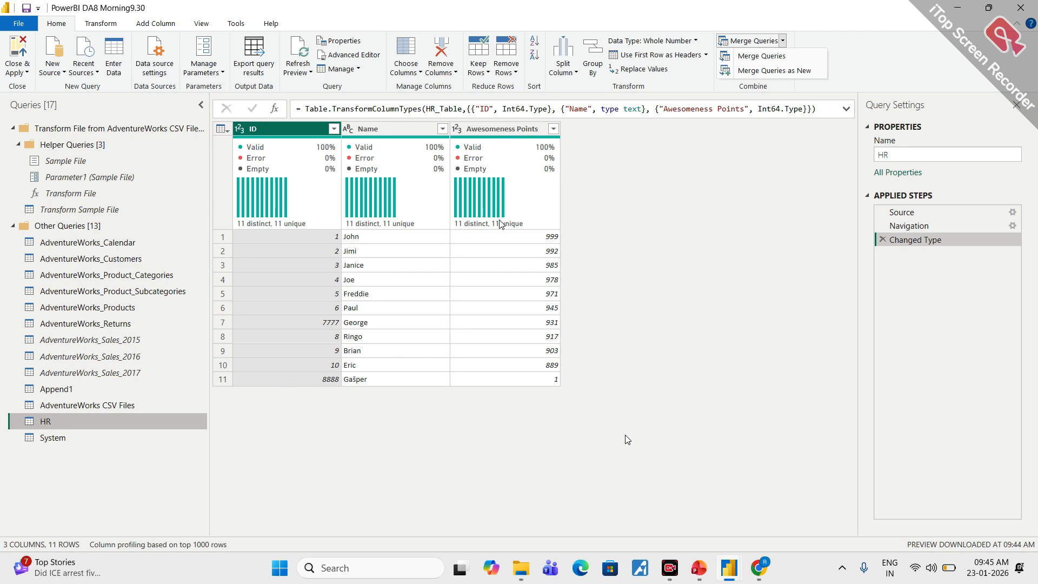
click(761, 71)
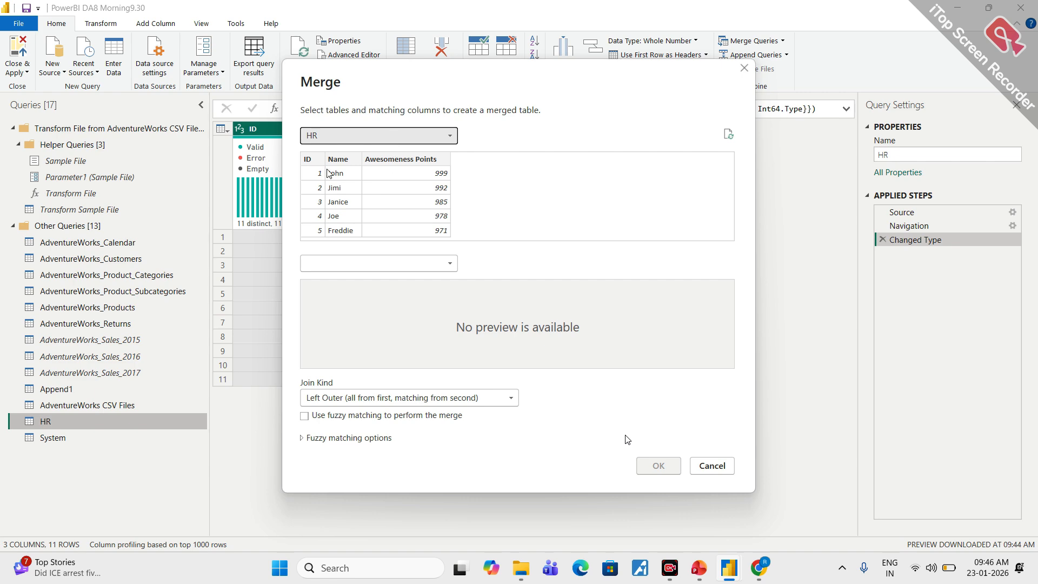
click(427, 263)
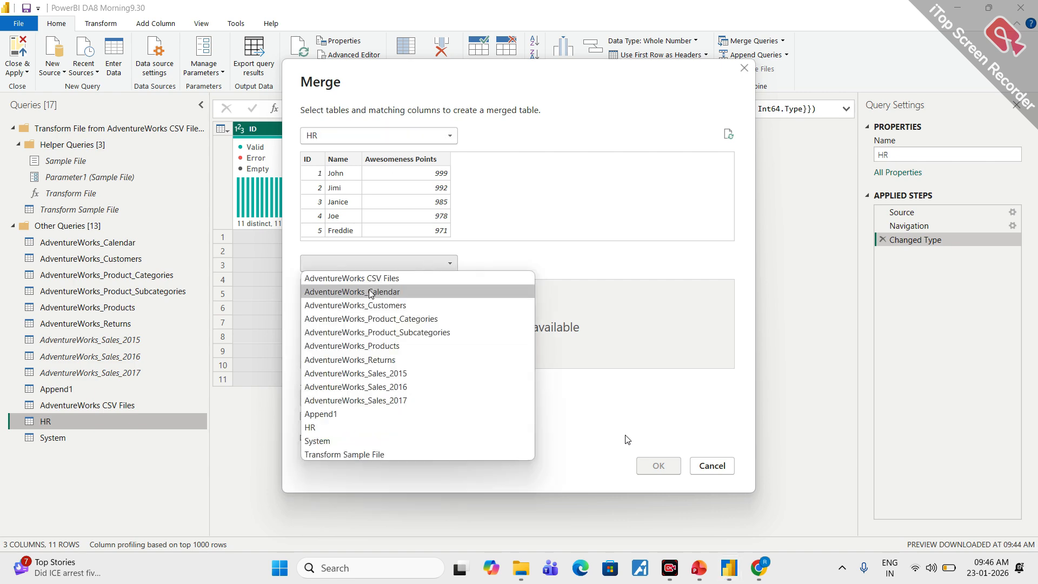
click(319, 441)
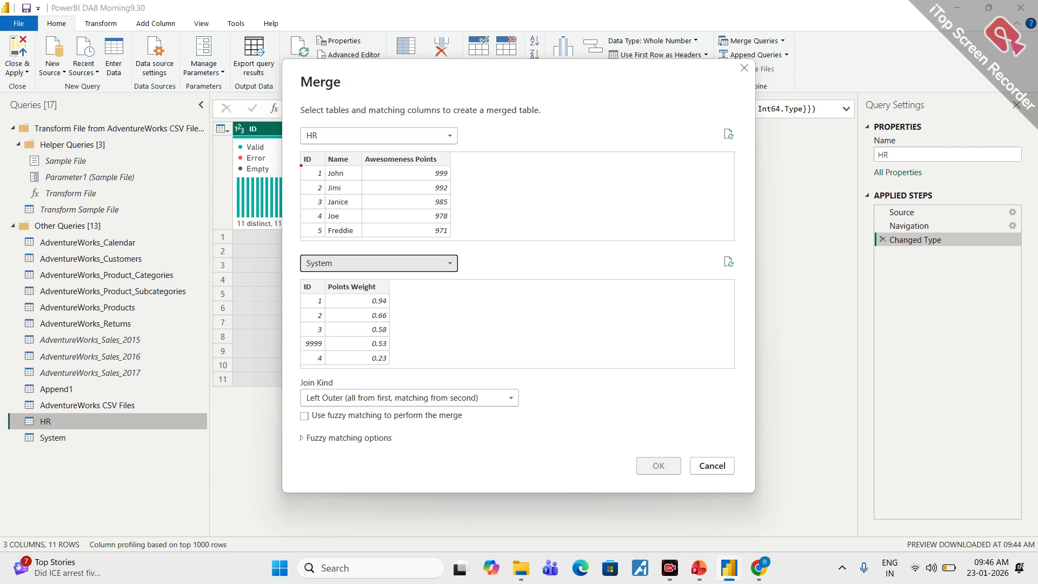
mouse_move(312, 145)
mouse_down()
mouse_move(294, 157)
mouse_move(326, 233)
mouse_move(312, 147)
mouse_up()
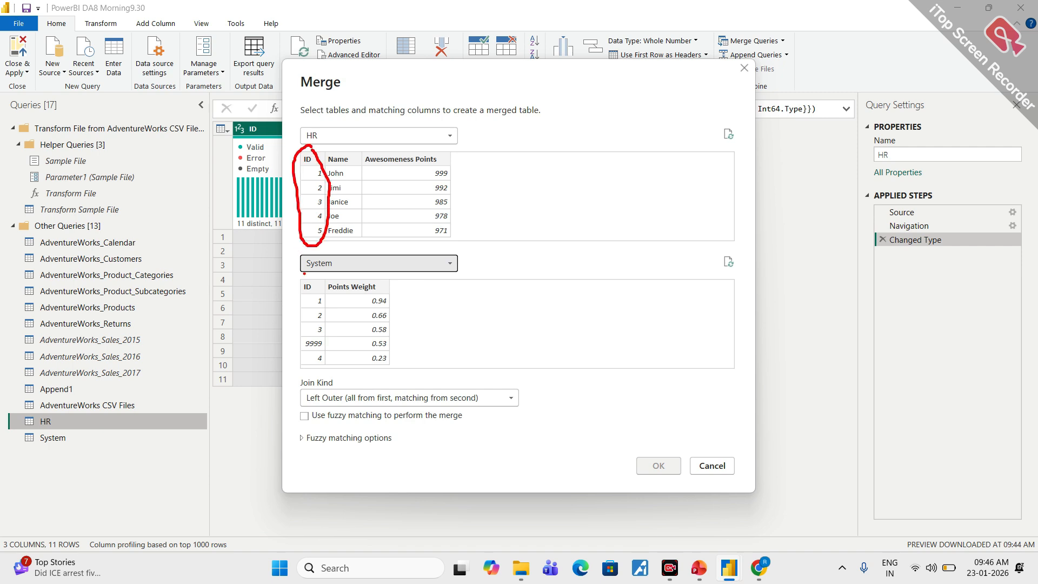
mouse_move(305, 275)
mouse_down()
mouse_move(301, 344)
mouse_move(331, 322)
mouse_move(317, 283)
mouse_up()
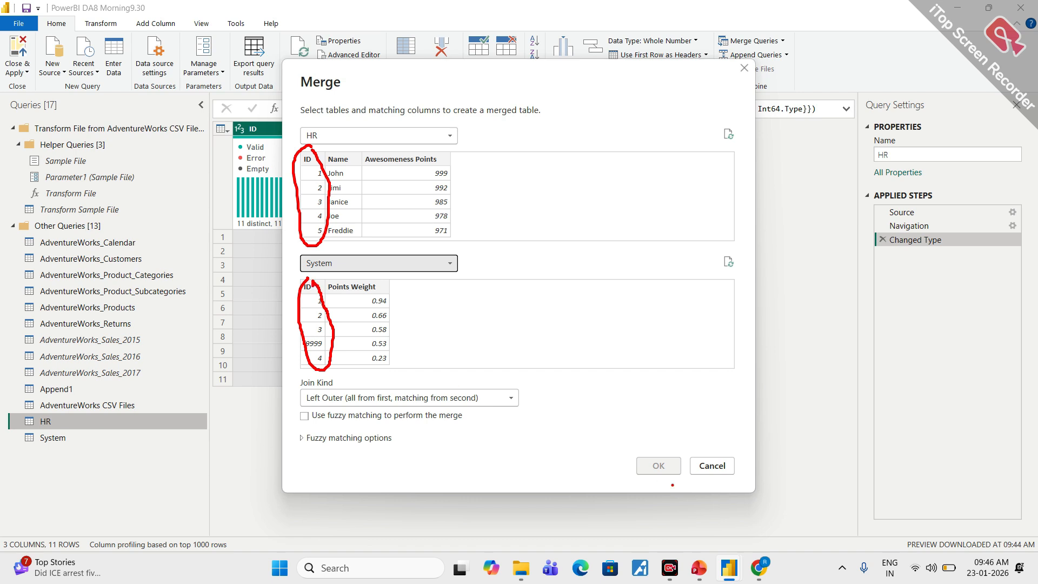
mouse_move(672, 457)
mouse_down()
mouse_move(633, 463)
mouse_move(666, 481)
mouse_move(672, 460)
mouse_up()
drag(498, 193, 498, 208)
text(common )
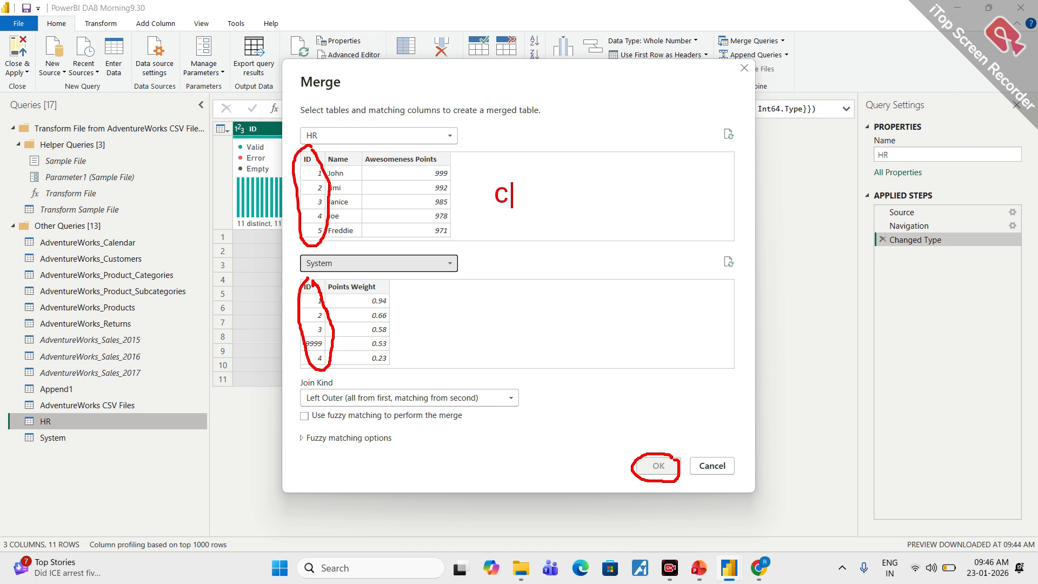
text(c)
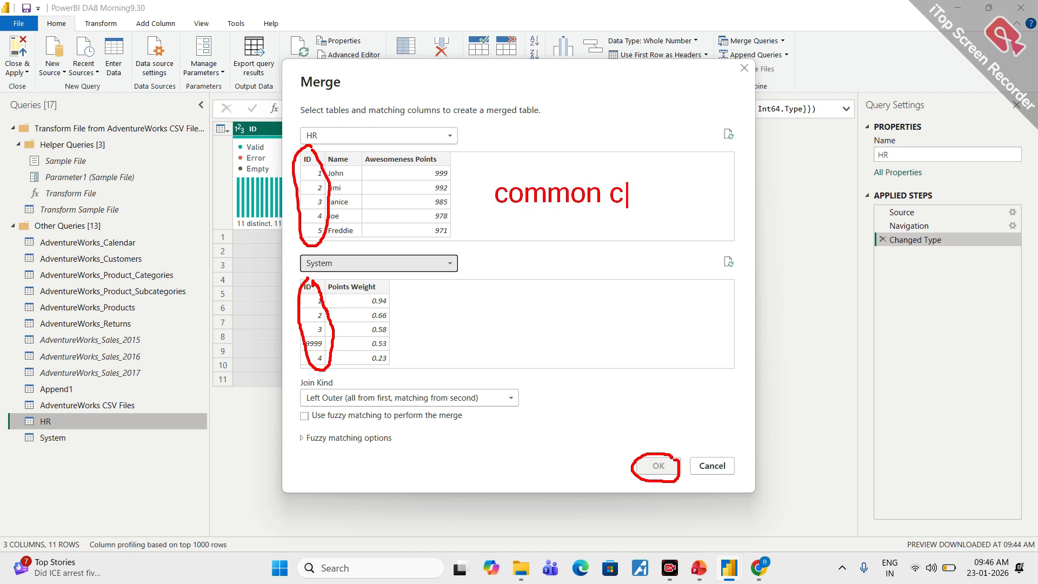
text(olumn)
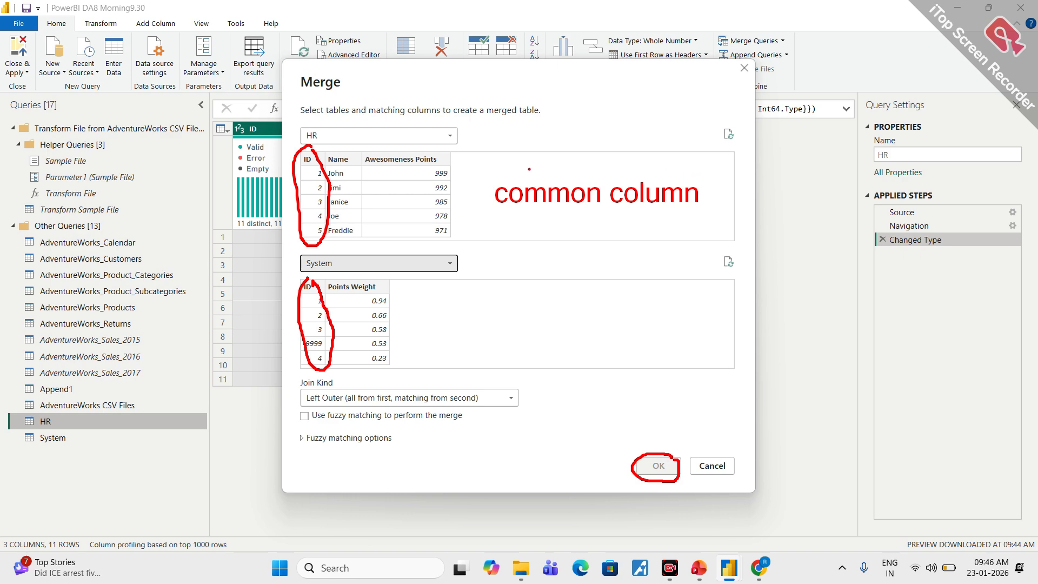
- Match HR and System on their ID columns and create the merged query with an Inner (only matching rows) join
click(308, 161)
click(310, 290)
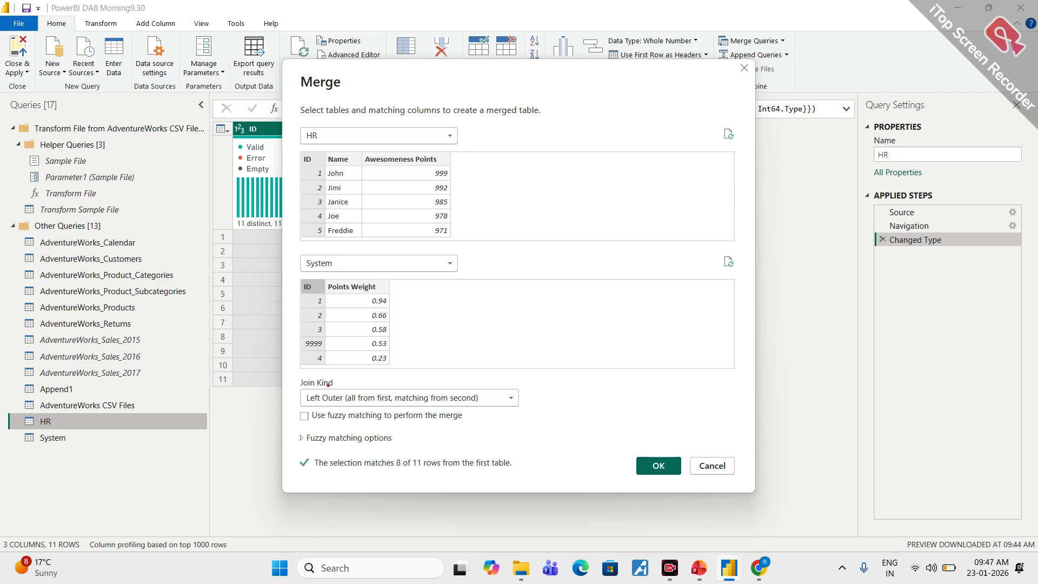
mouse_move(330, 375)
mouse_down()
mouse_move(295, 377)
mouse_move(350, 426)
mouse_move(528, 387)
mouse_move(335, 373)
mouse_up()
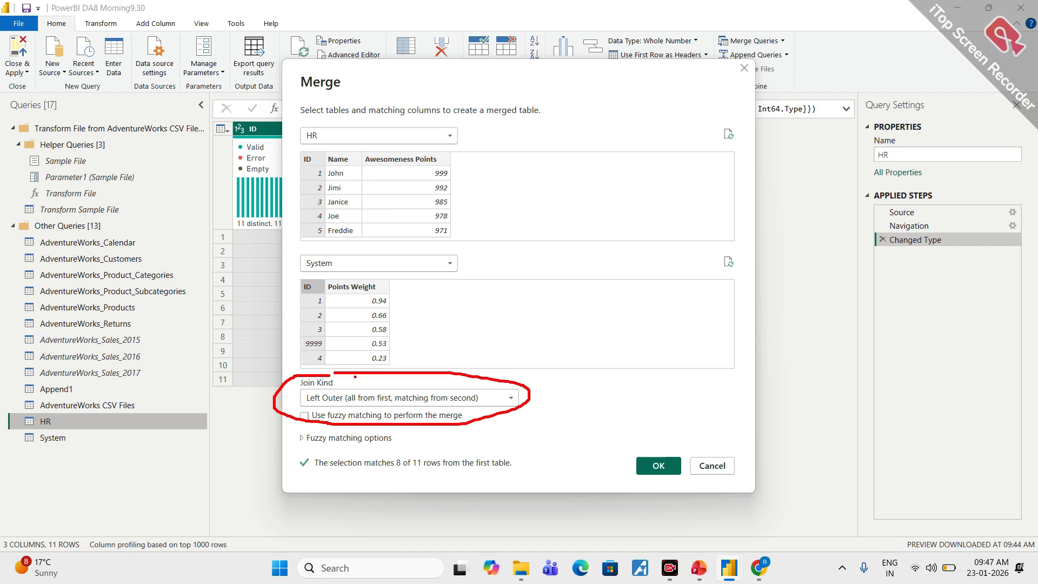
click(505, 400)
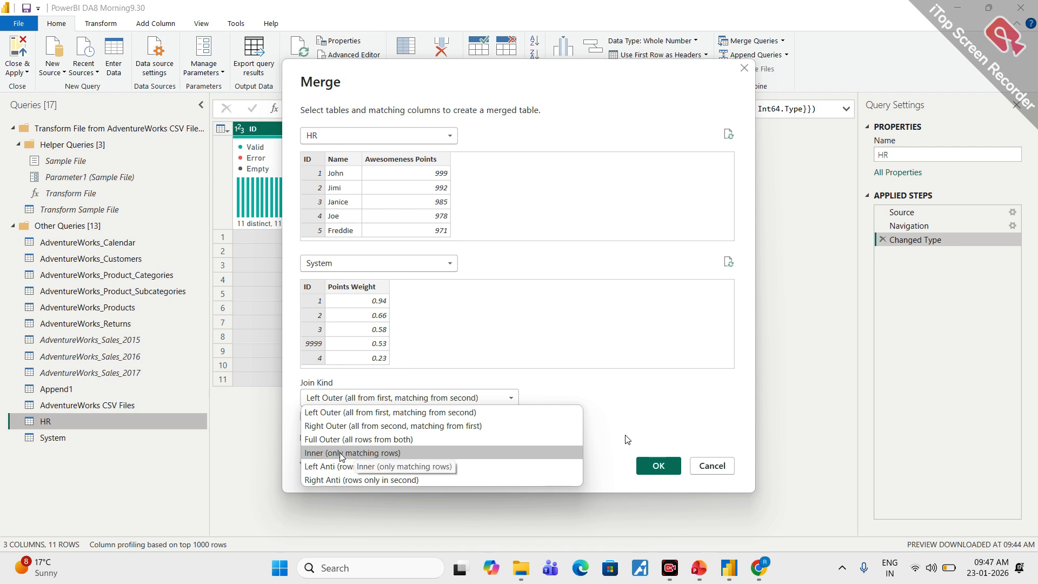
click(357, 456)
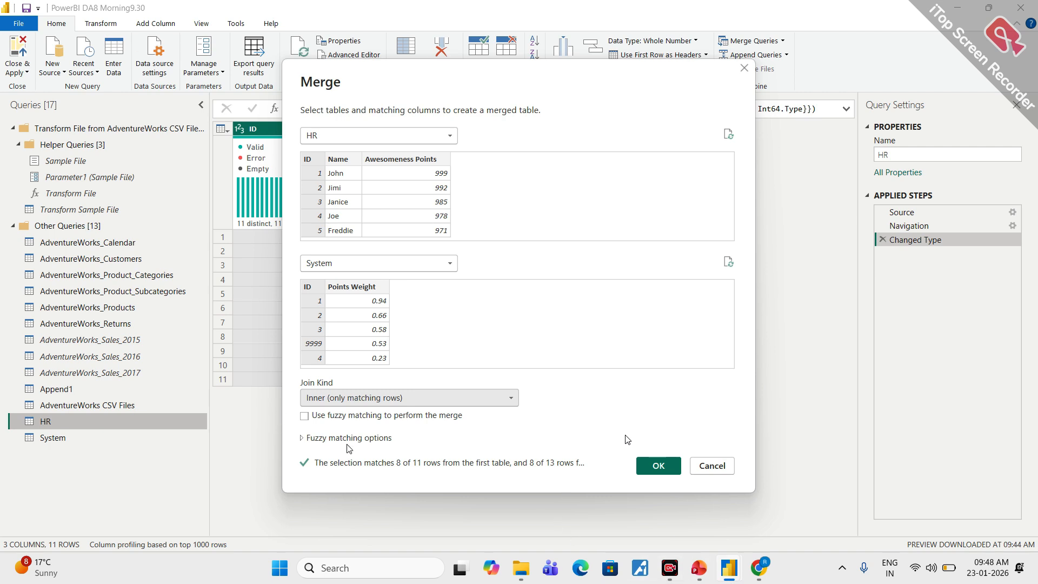
click(437, 398)
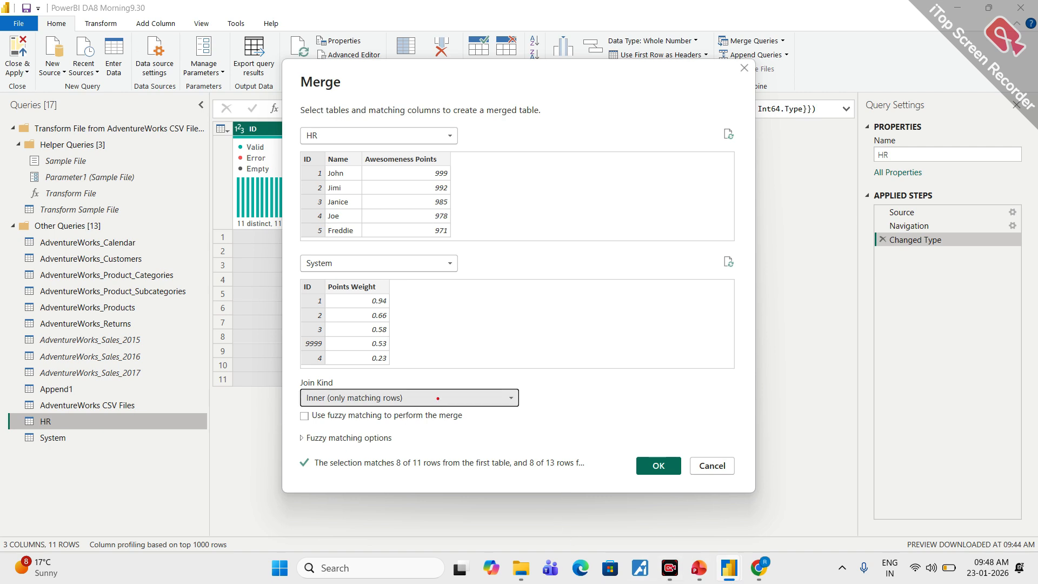
mouse_move(418, 453)
mouse_down()
mouse_move(352, 446)
mouse_move(287, 468)
mouse_move(489, 475)
mouse_move(596, 463)
mouse_move(502, 441)
mouse_move(413, 449)
mouse_up()
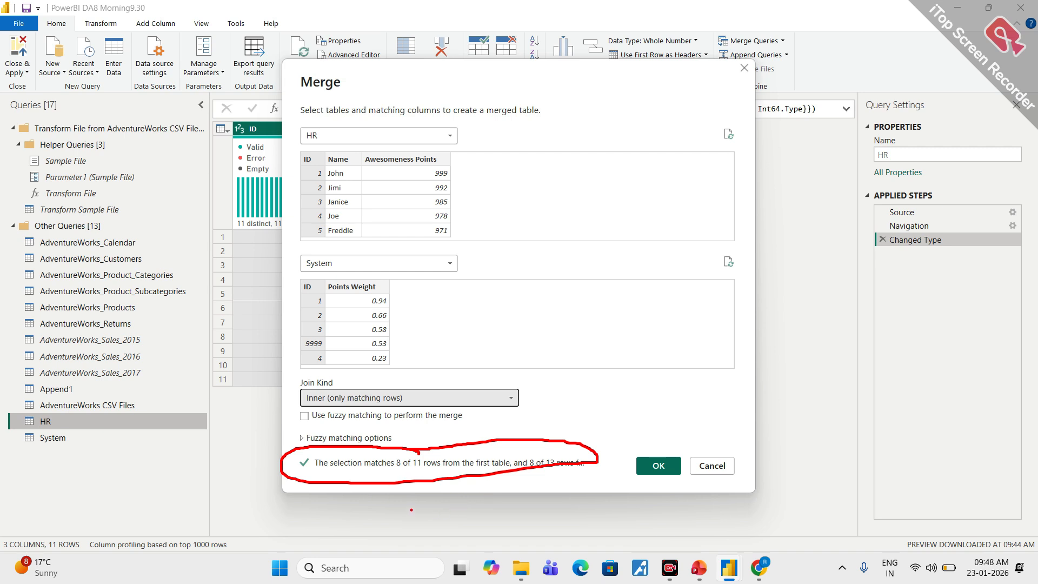
key(Escape)
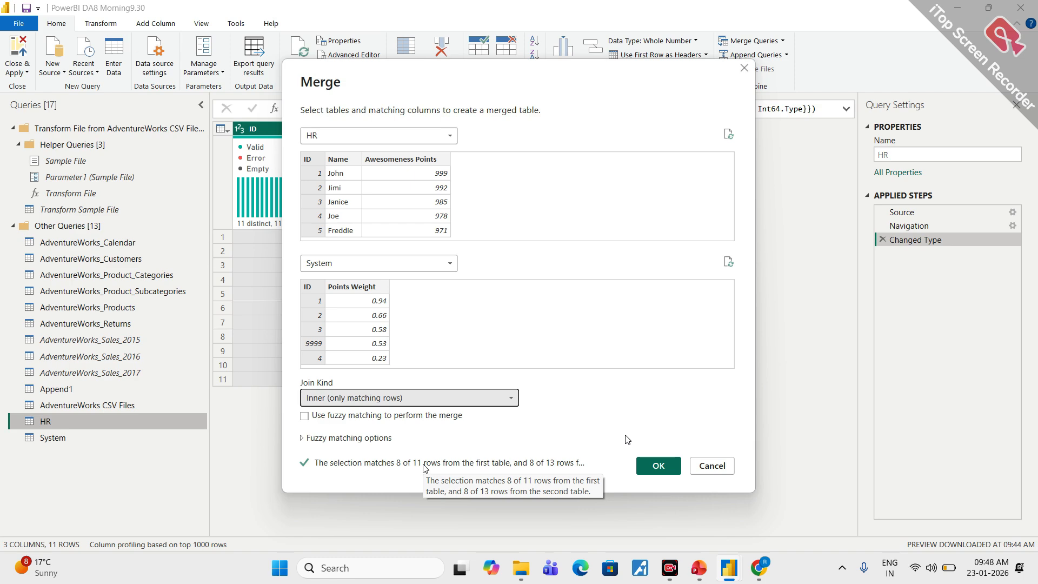
click(660, 466)
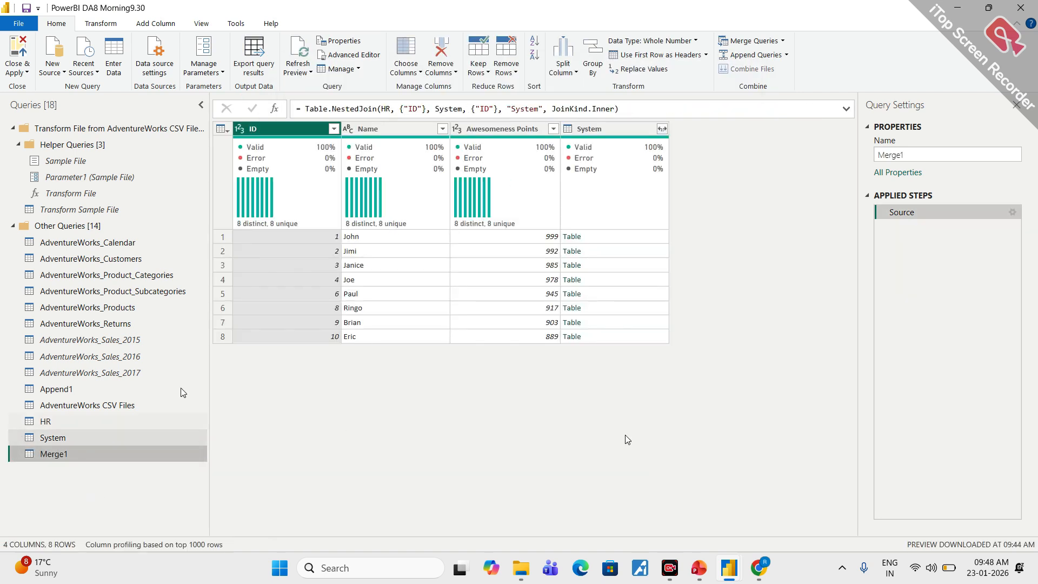
- Rename the merged query as Inner Join
double_click(905, 154)
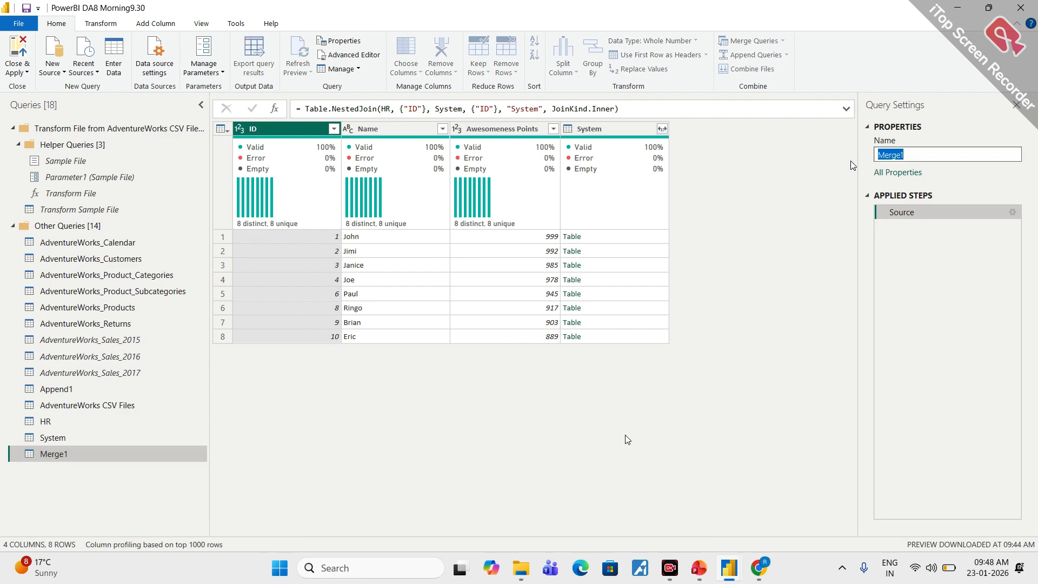
text(Inner Join)
click(851, 160)
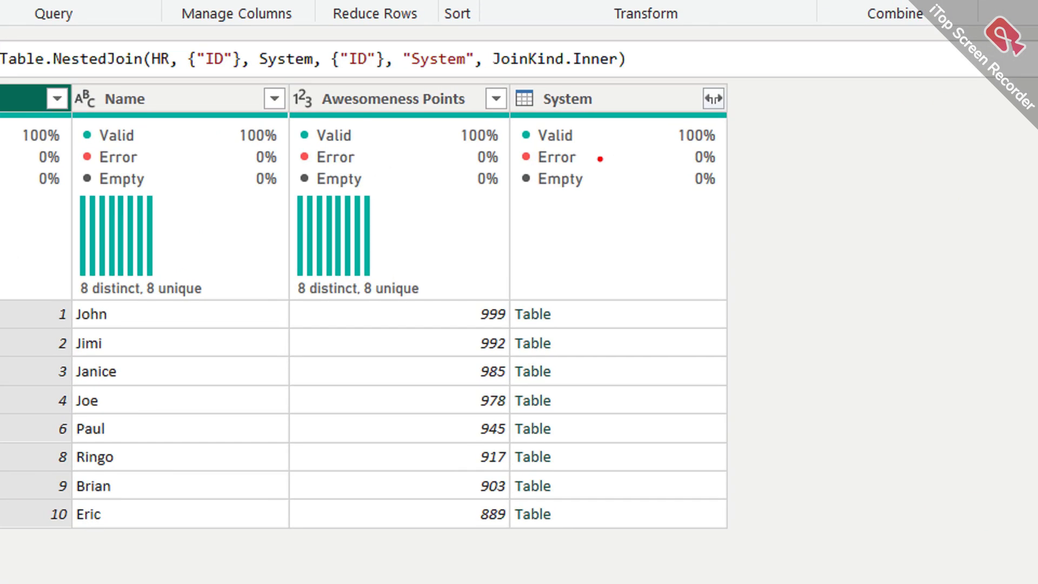
mouse_move(607, 74)
mouse_down()
mouse_move(528, 156)
mouse_move(620, 88)
mouse_up()
mouse_move(542, 267)
mouse_down()
mouse_move(486, 516)
mouse_move(617, 230)
mouse_move(481, 247)
mouse_up()
key(e)
mouse_move(719, 82)
mouse_down()
mouse_move(712, 75)
mouse_move(765, 100)
mouse_move(731, 75)
mouse_up()
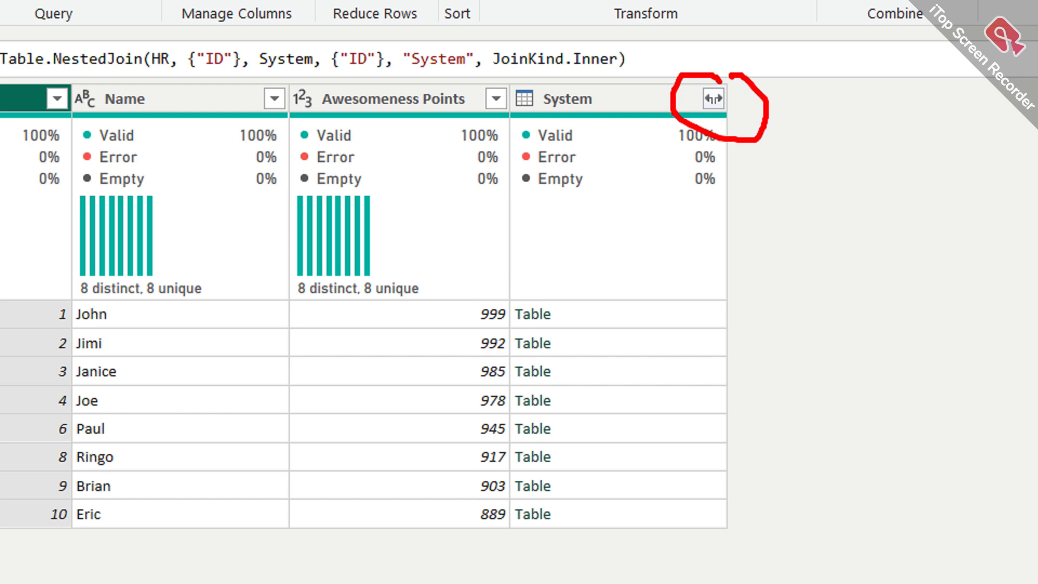
key(Escape)
click(662, 129)
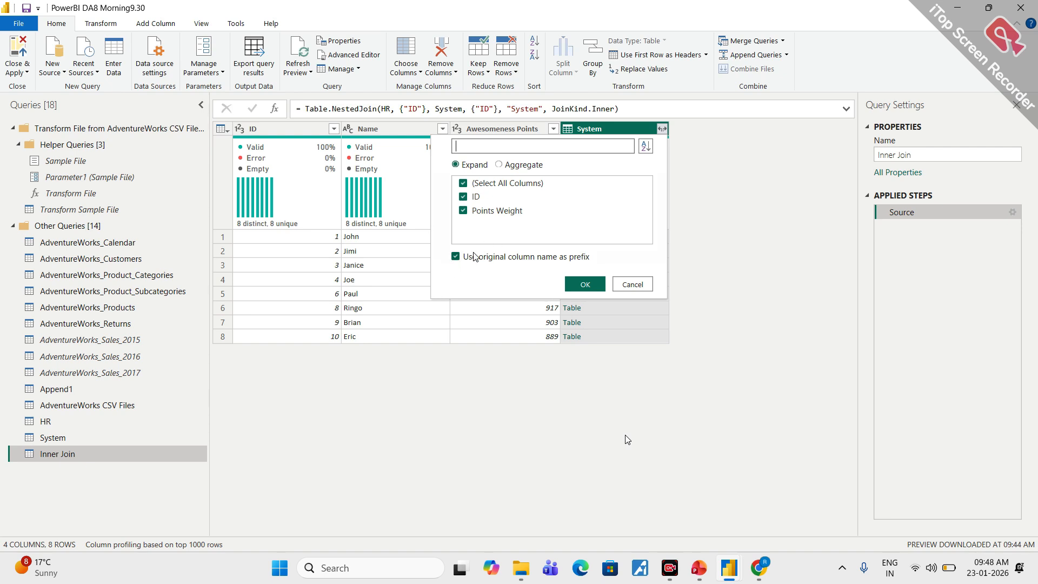
click(462, 196)
click(462, 198)
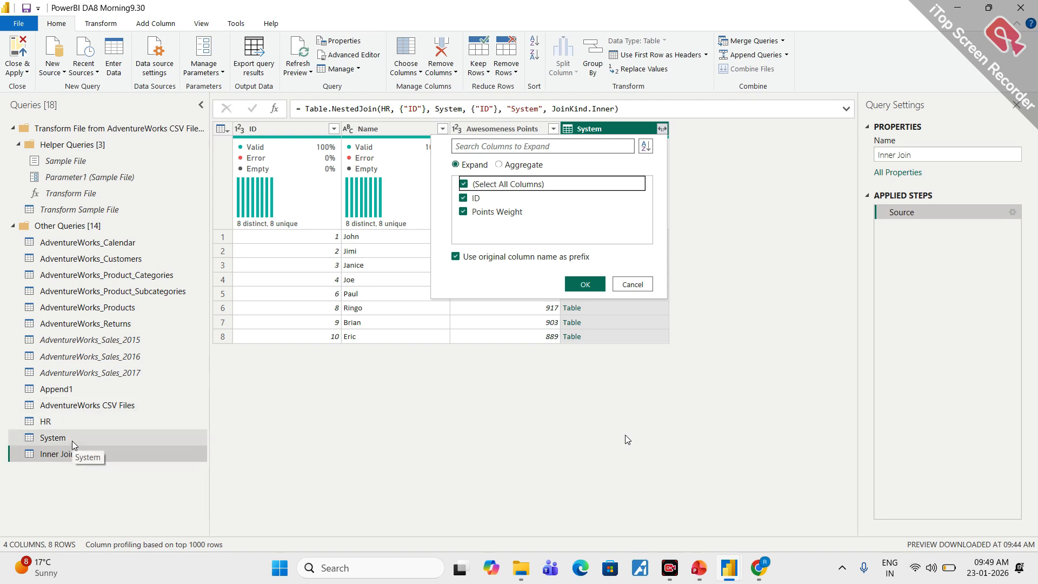
mouse_move(71, 433)
mouse_down()
mouse_move(26, 434)
mouse_move(74, 445)
mouse_move(71, 434)
mouse_up()
key(Escape)
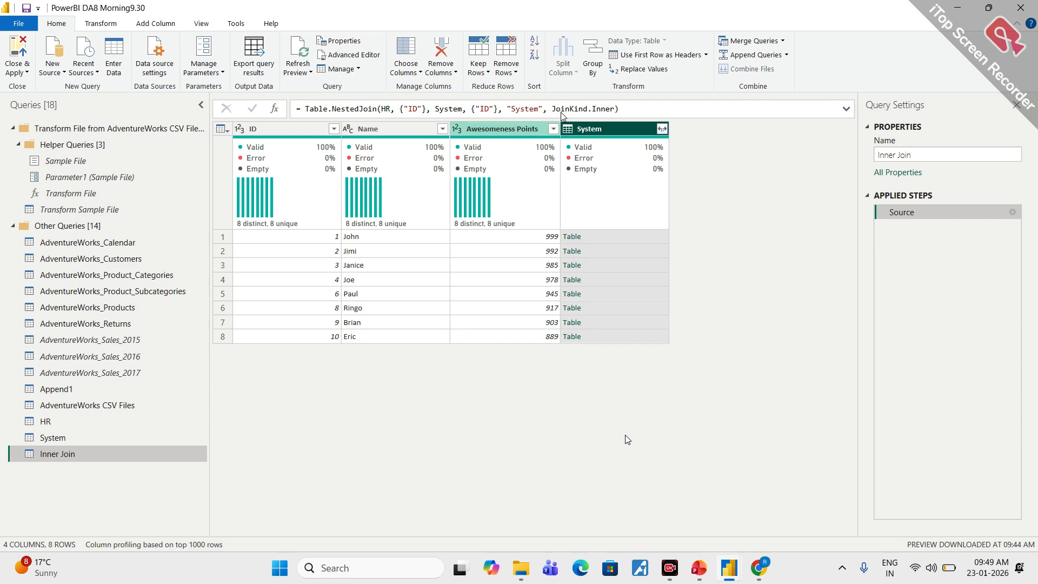
- Expand the System column into ID and Points Weight without using the original column name as prefix
click(662, 129)
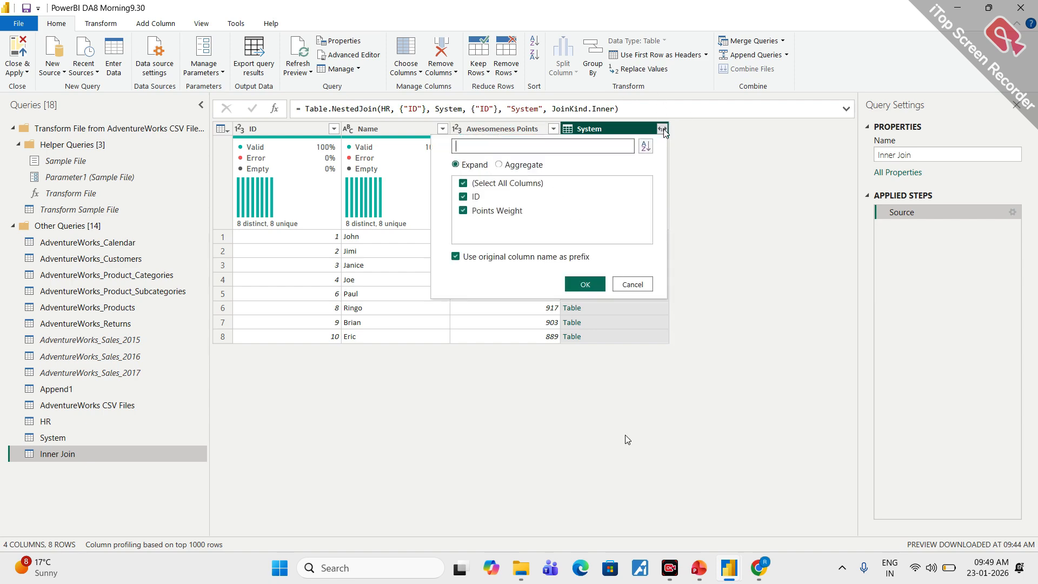
click(454, 256)
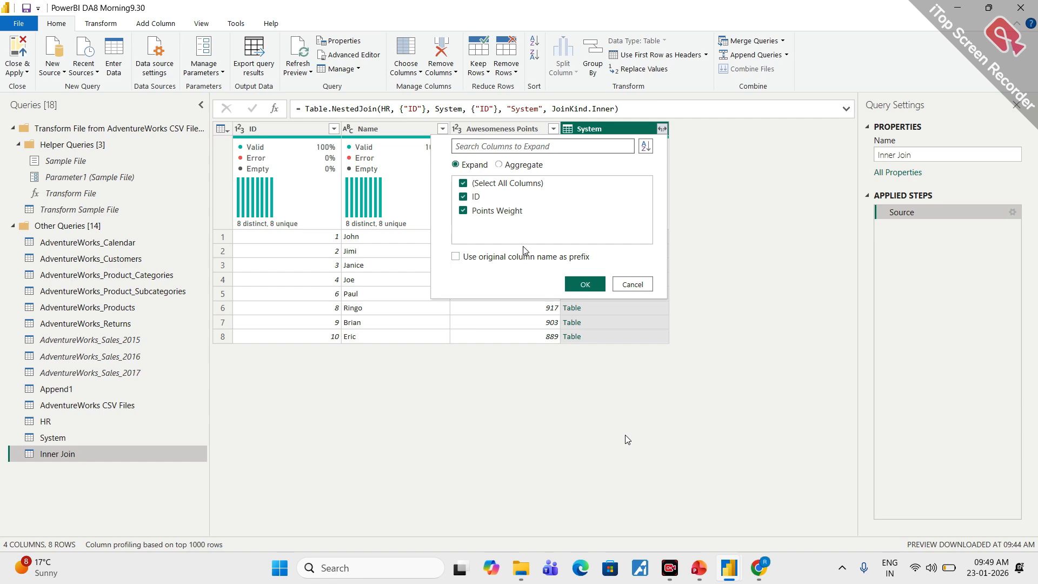
click(585, 284)
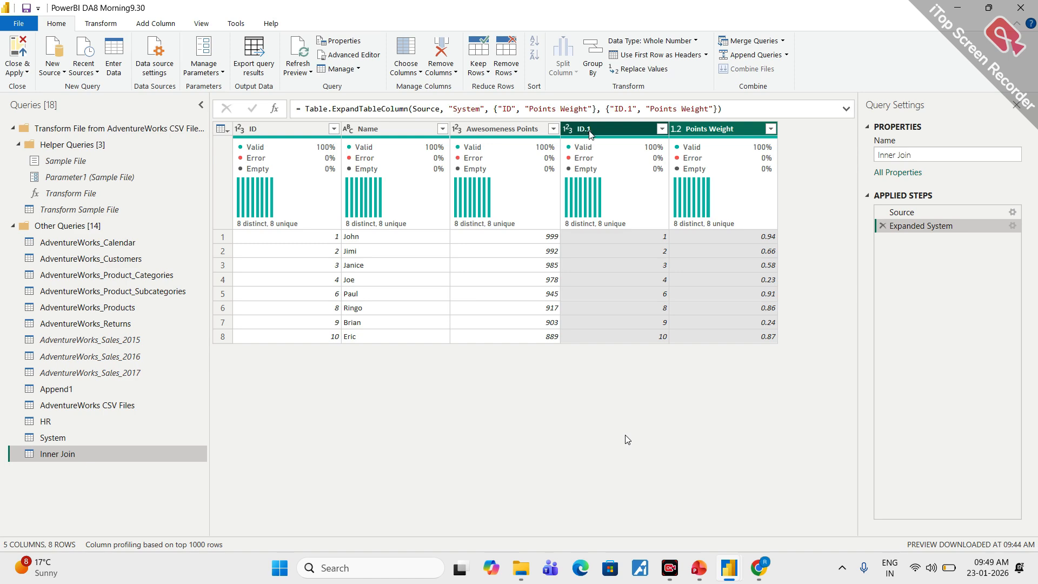
key(ctrl+1)
click(577, 111)
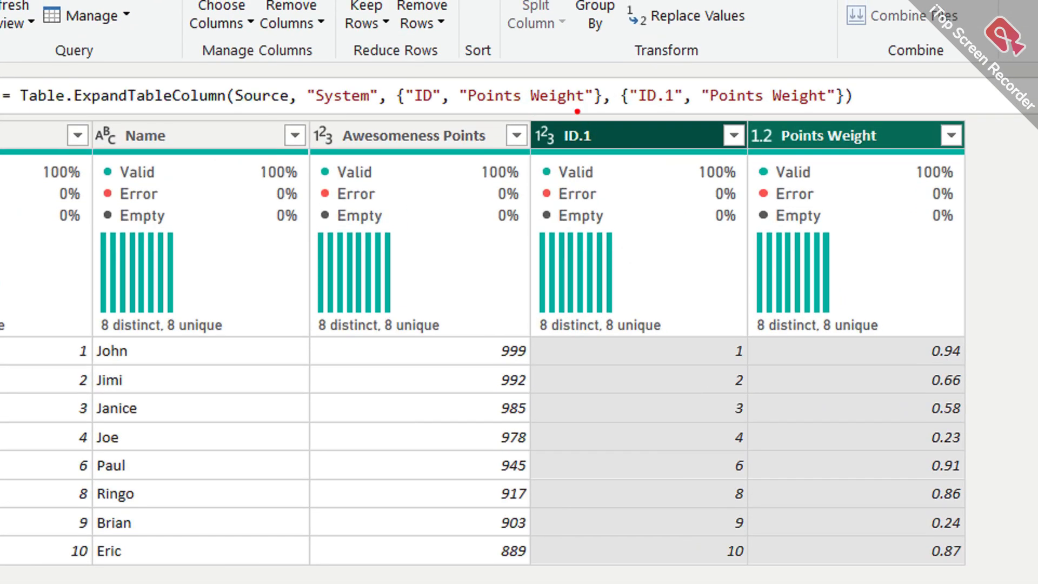
mouse_move(577, 111)
mouse_down()
mouse_move(620, 117)
mouse_move(559, 125)
mouse_up()
key(Escape)
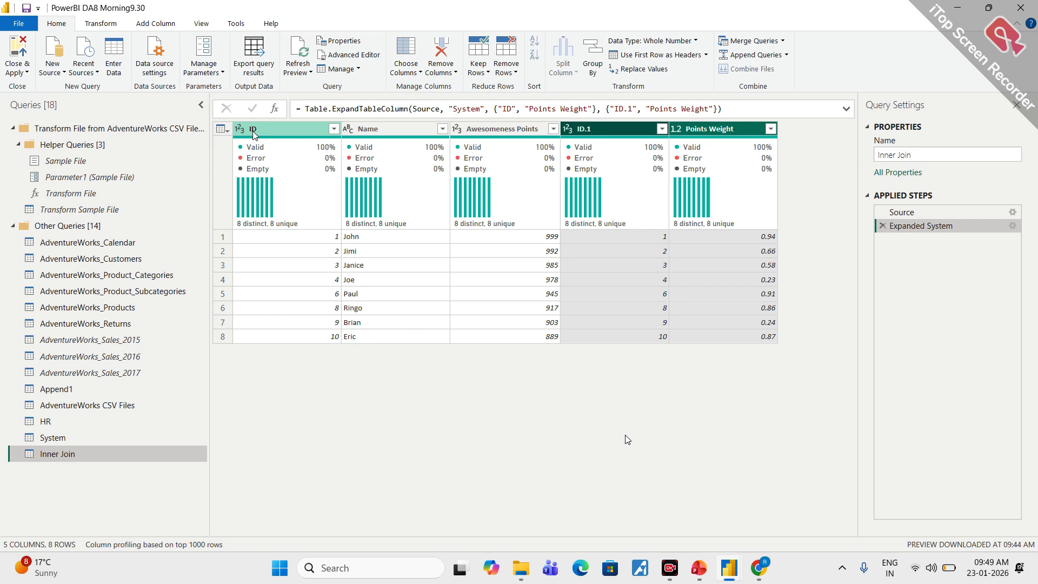
mouse_move(252, 118)
mouse_down()
mouse_move(260, 143)
mouse_move(269, 131)
mouse_up()
drag(579, 114, 597, 125)
mouse_move(705, 118)
mouse_down()
mouse_move(660, 117)
mouse_move(717, 138)
mouse_move(708, 118)
mouse_move(696, 119)
mouse_up()
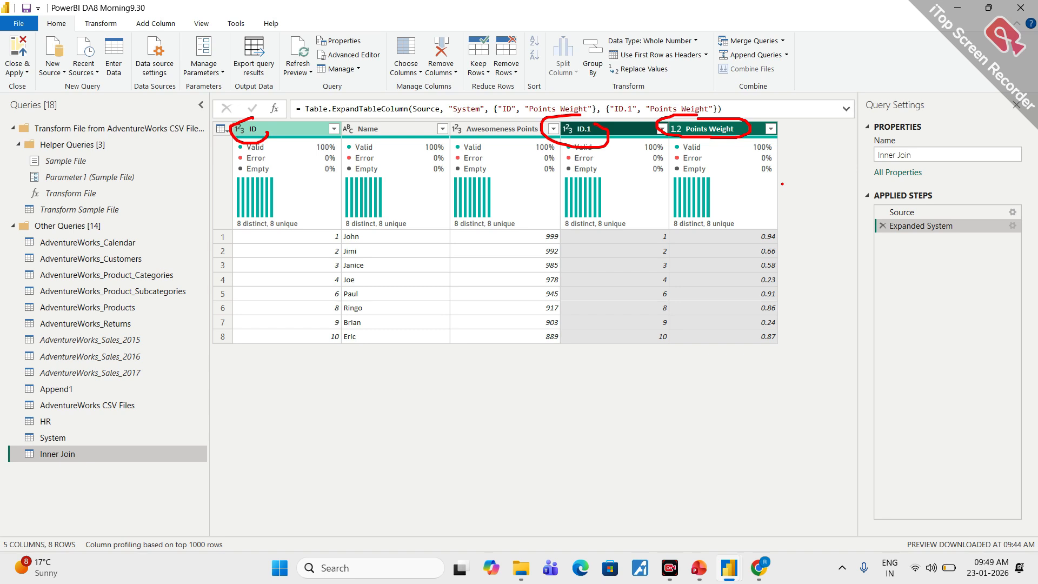
key(Escape)
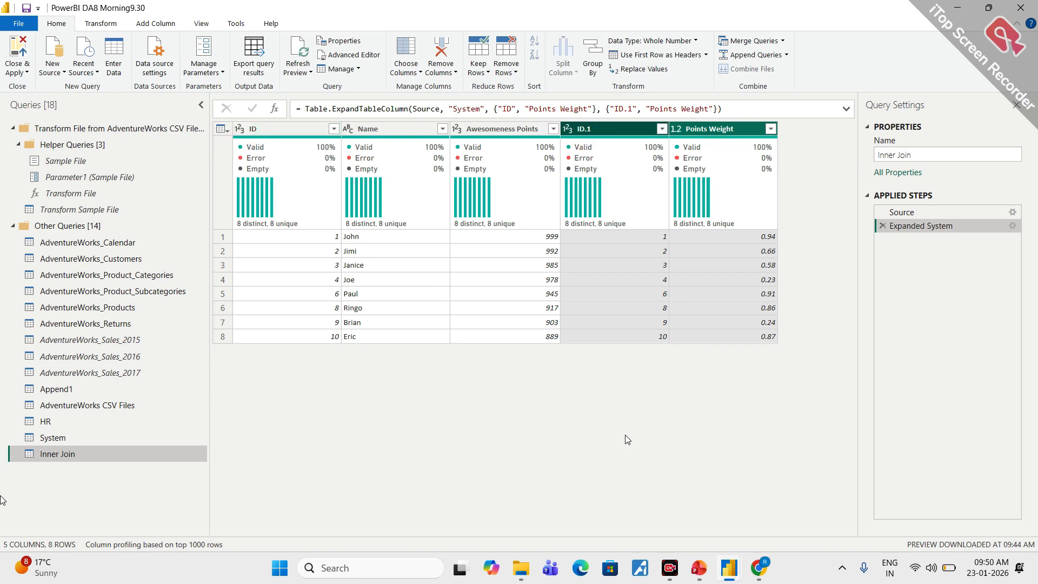
- Review the rows of the System and HR source queries and return to the Inner Join query
click(63, 439)
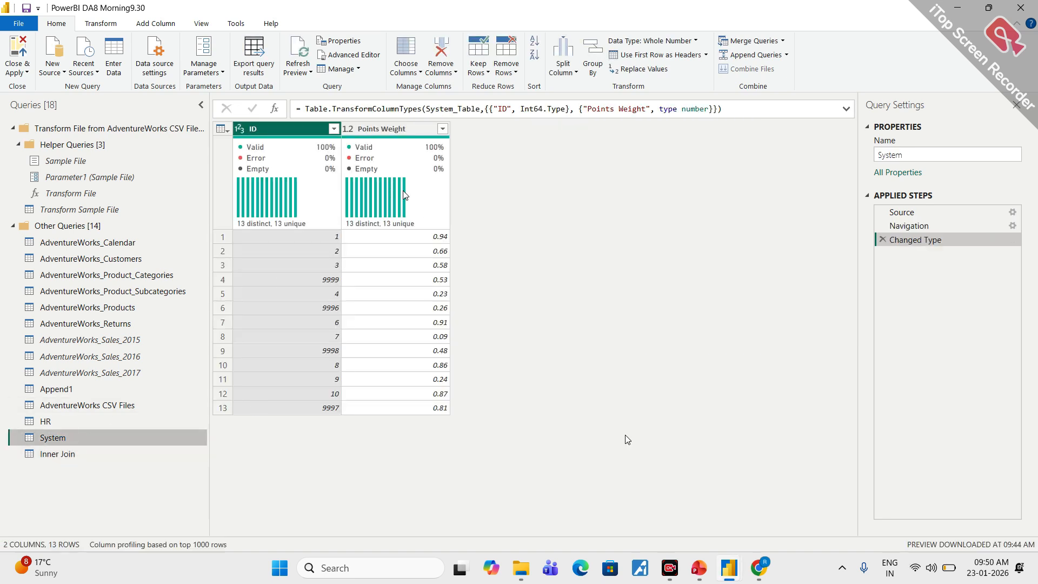
click(37, 424)
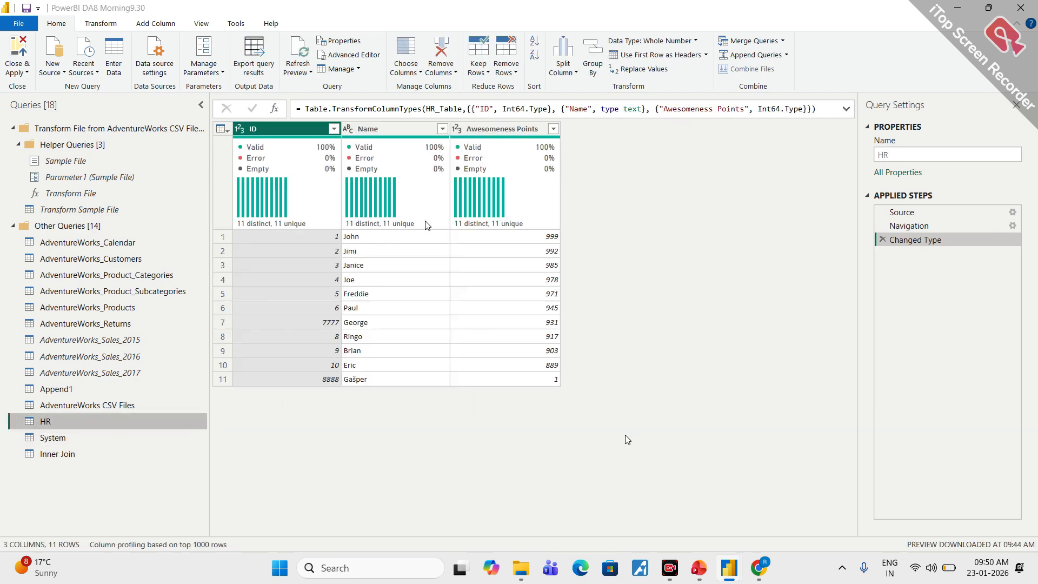
mouse_move(427, 224)
click(98, 459)
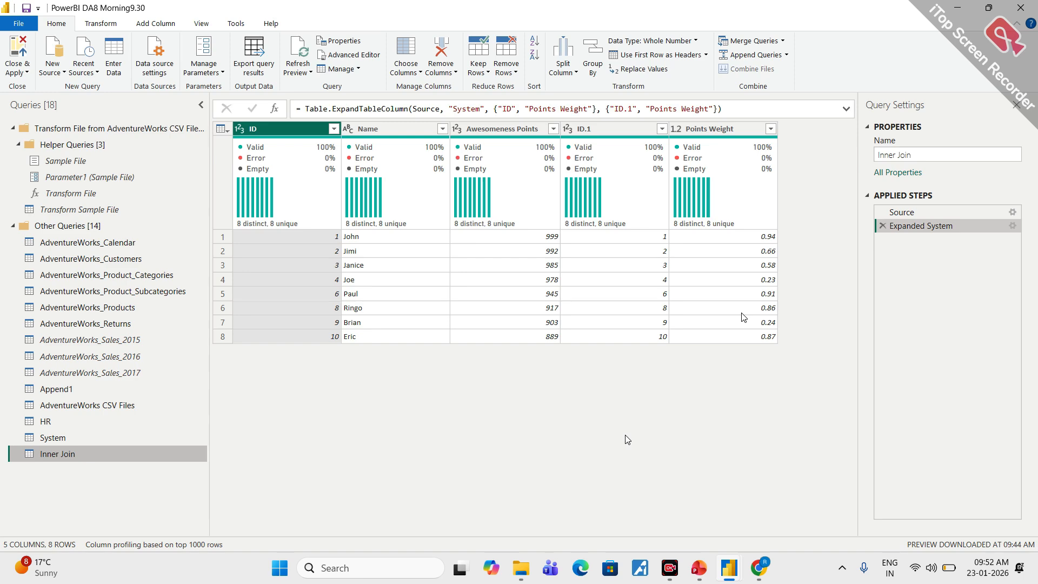
- Switch to the PowerPoint deck, examine the slide on the Inner (only matching rows) merge, and return to Power Query Editor
click(698, 574)
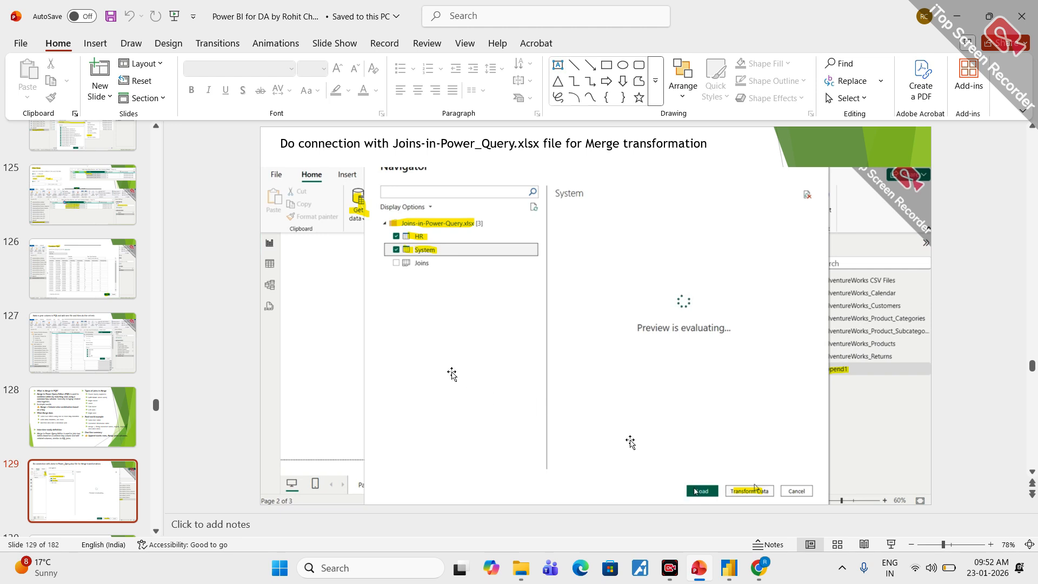
scroll(453, 373, down, 1)
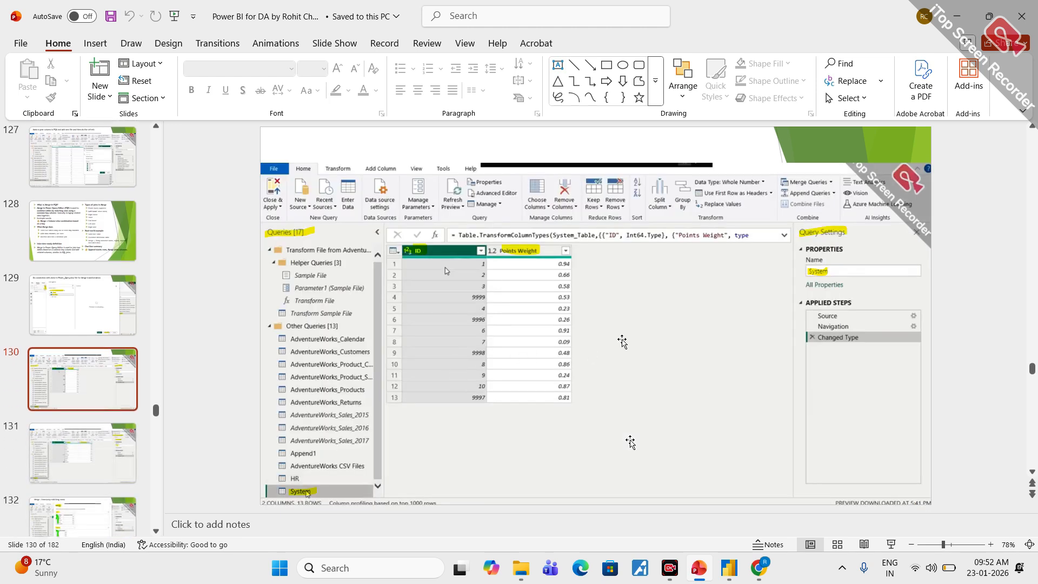
scroll(622, 340, down, 1)
scroll(622, 341, down, 1)
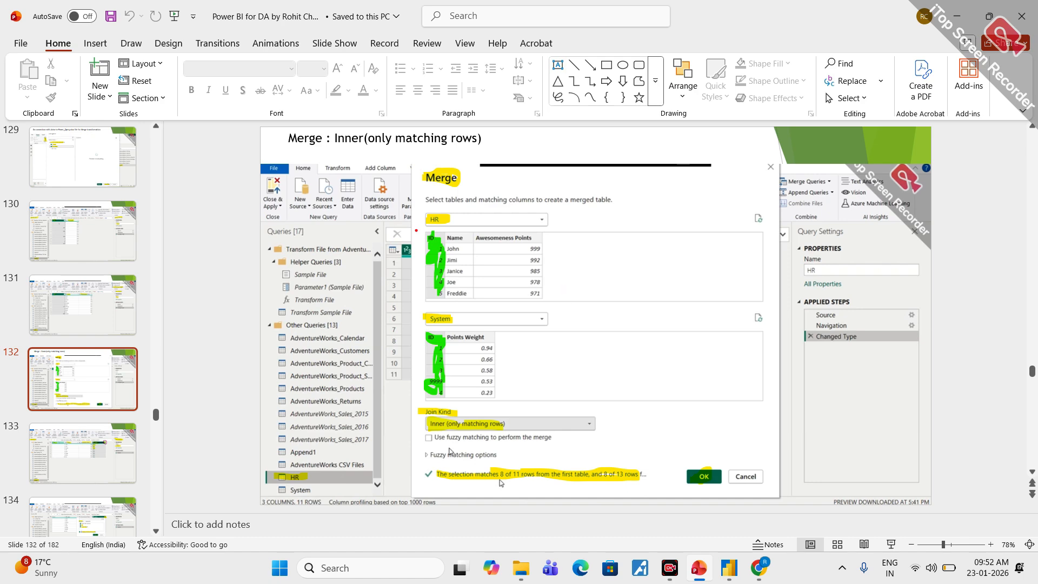
mouse_move(416, 230)
mouse_down()
mouse_move(441, 278)
mouse_move(427, 230)
mouse_up()
drag(416, 304, 418, 320)
mouse_move(430, 326)
mouse_down()
mouse_move(428, 382)
mouse_move(427, 328)
mouse_up()
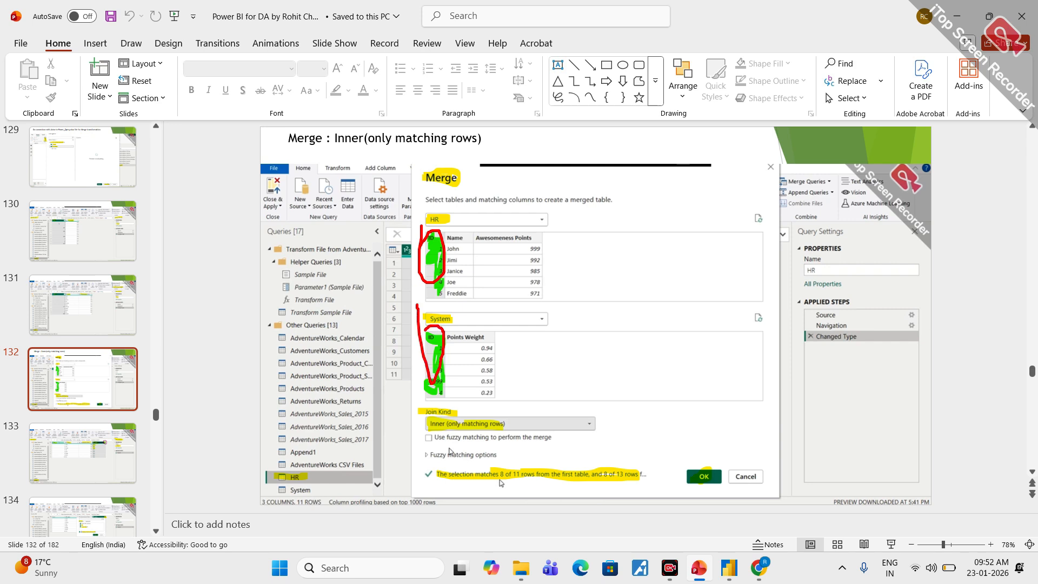
key(Escape)
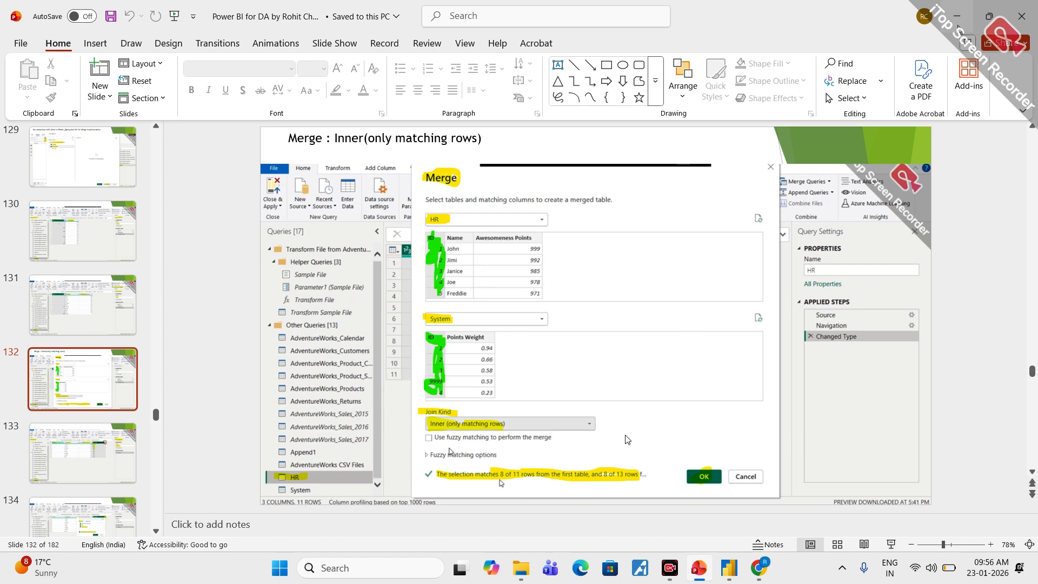
click(958, 25)
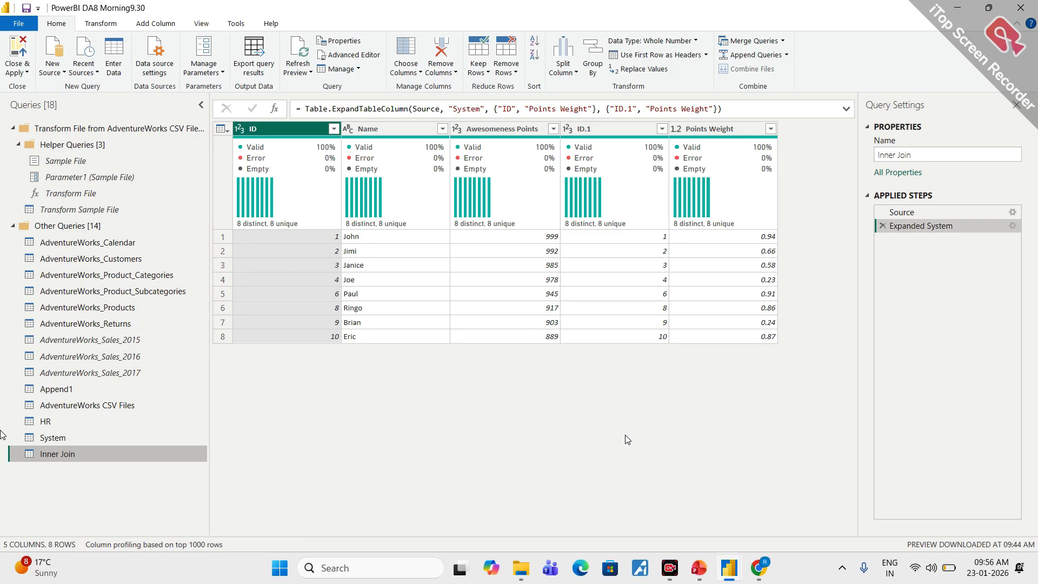
- Set up another merge as a new query from HR, with System as the second table
click(46, 423)
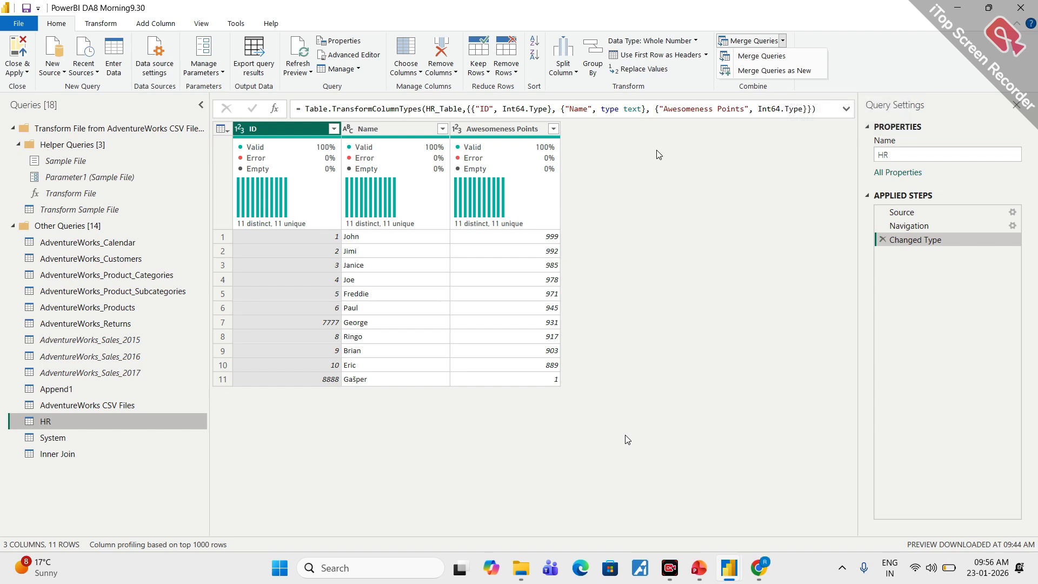
click(770, 73)
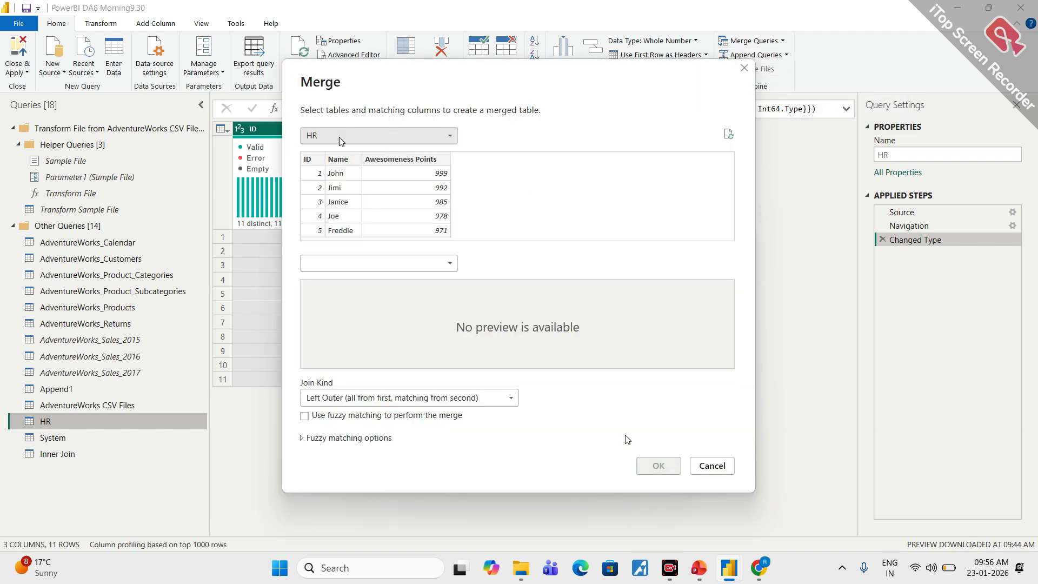
click(347, 264)
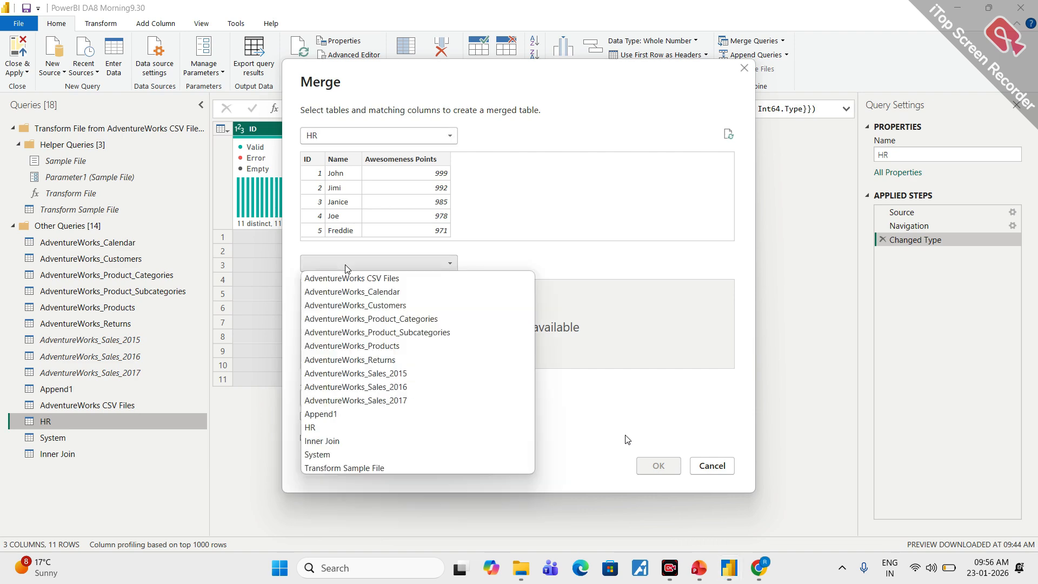
click(331, 459)
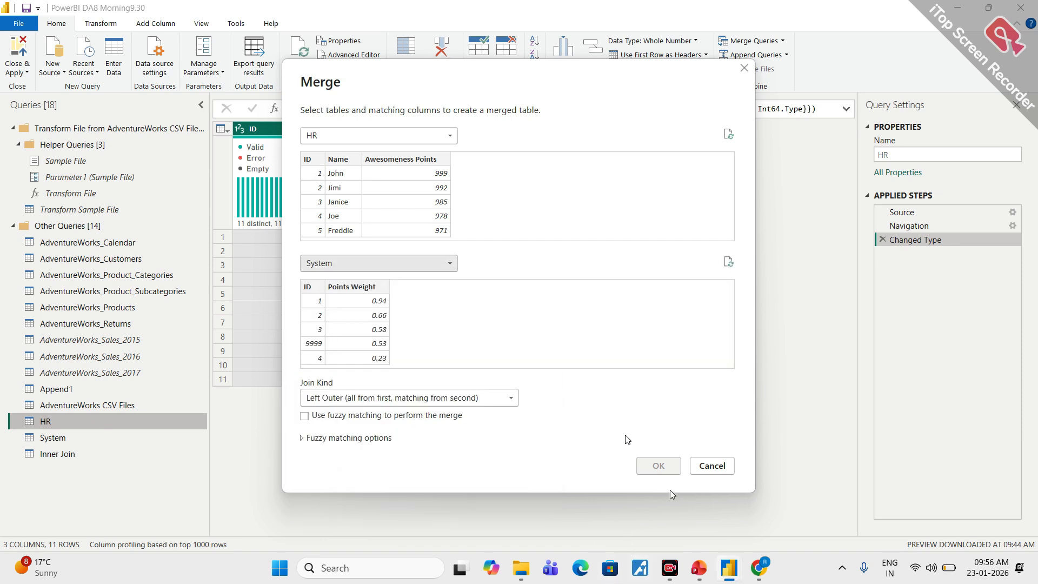
- Match both tables on ID and create the merged query with a Left Outer (all from first, matching from second) join
click(314, 160)
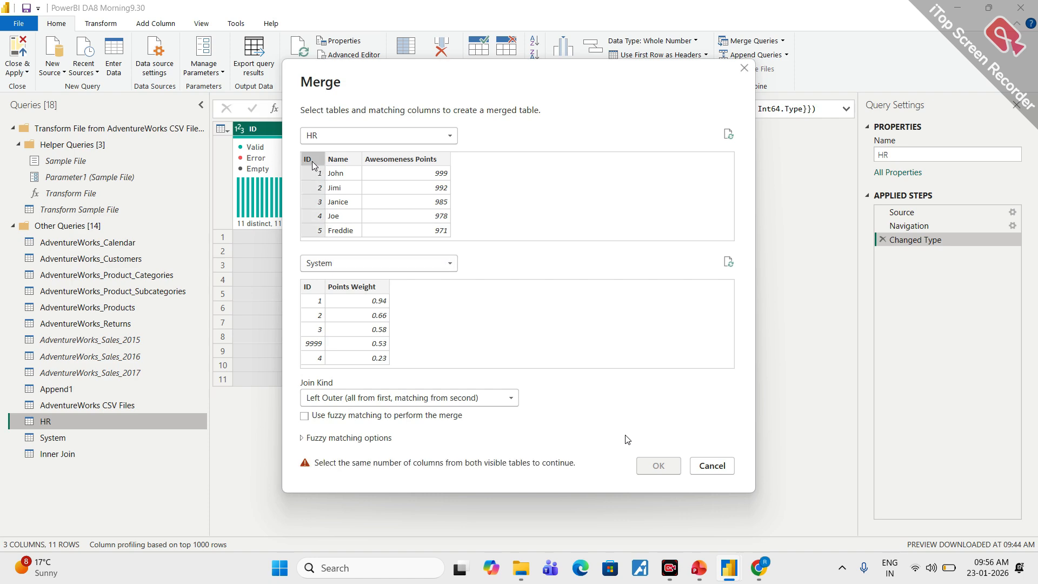
click(307, 287)
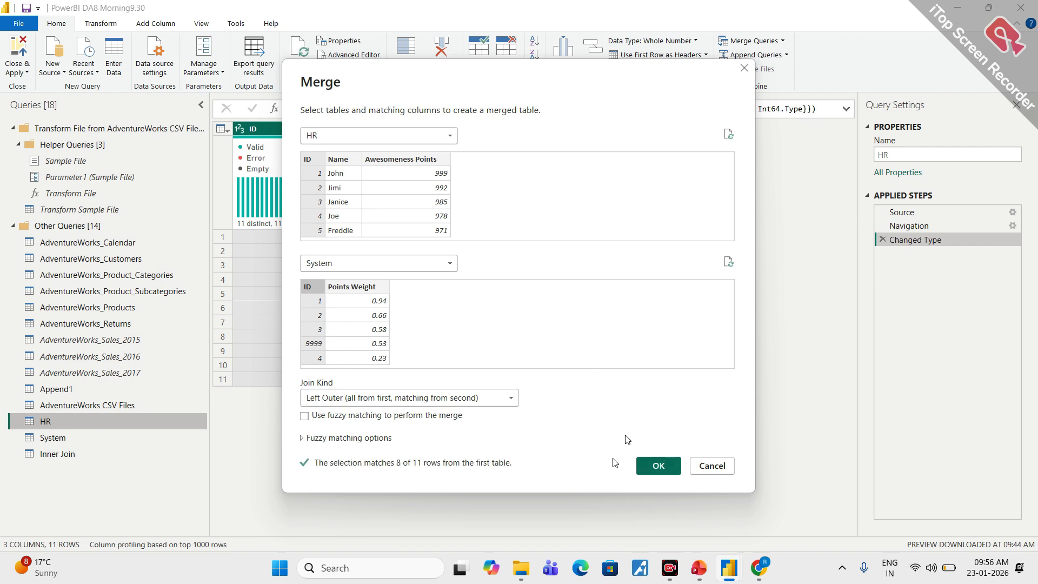
click(505, 400)
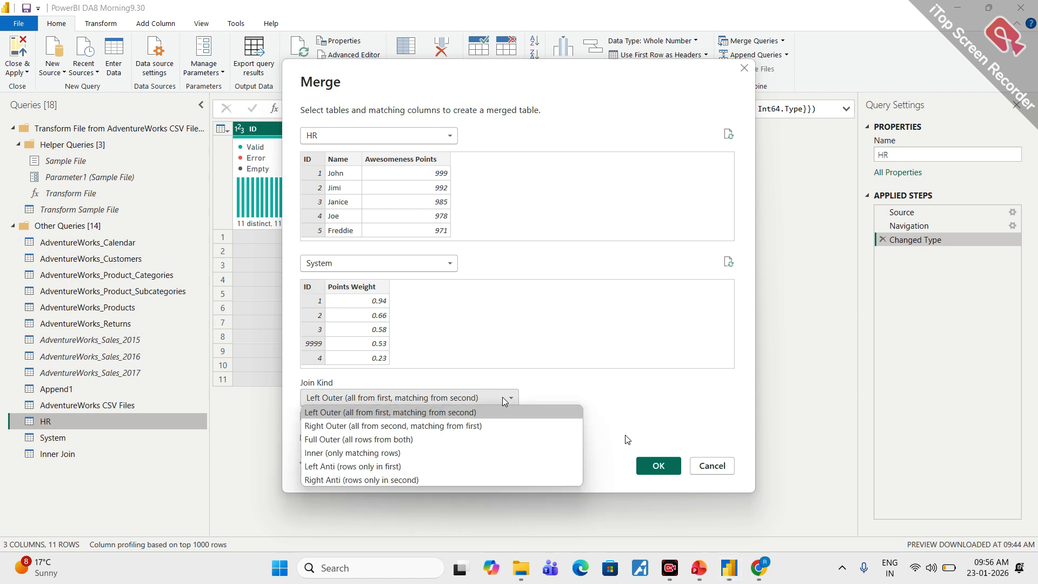
click(352, 415)
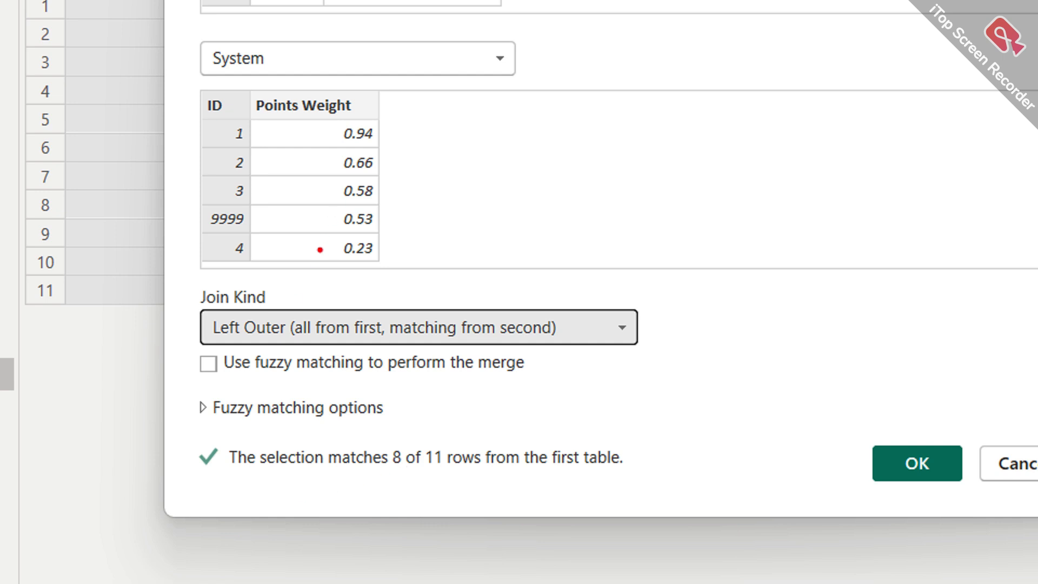
mouse_move(301, 297)
mouse_down()
mouse_move(147, 340)
mouse_move(537, 349)
mouse_move(559, 297)
mouse_move(233, 302)
mouse_up()
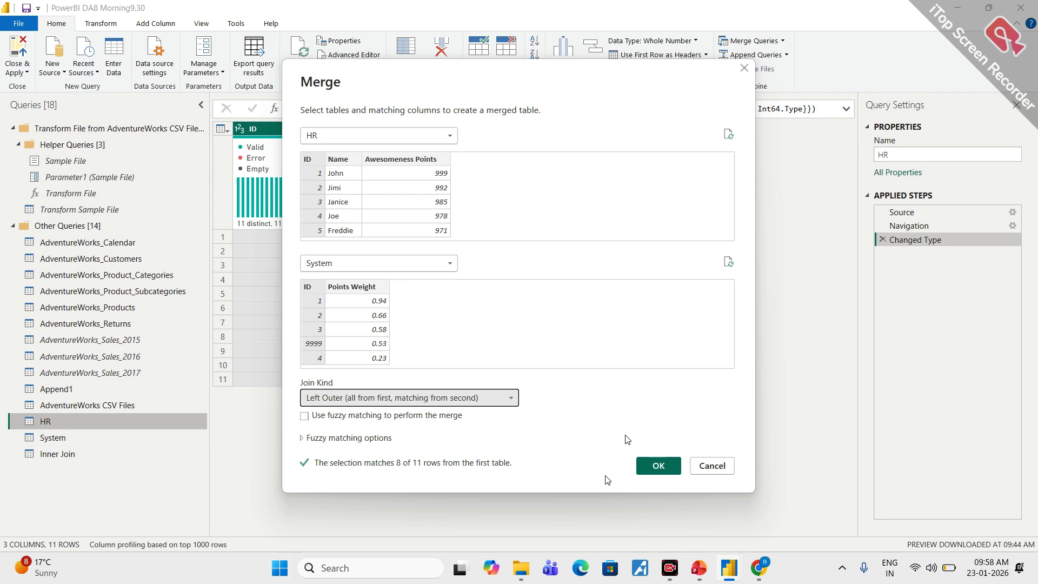
click(657, 468)
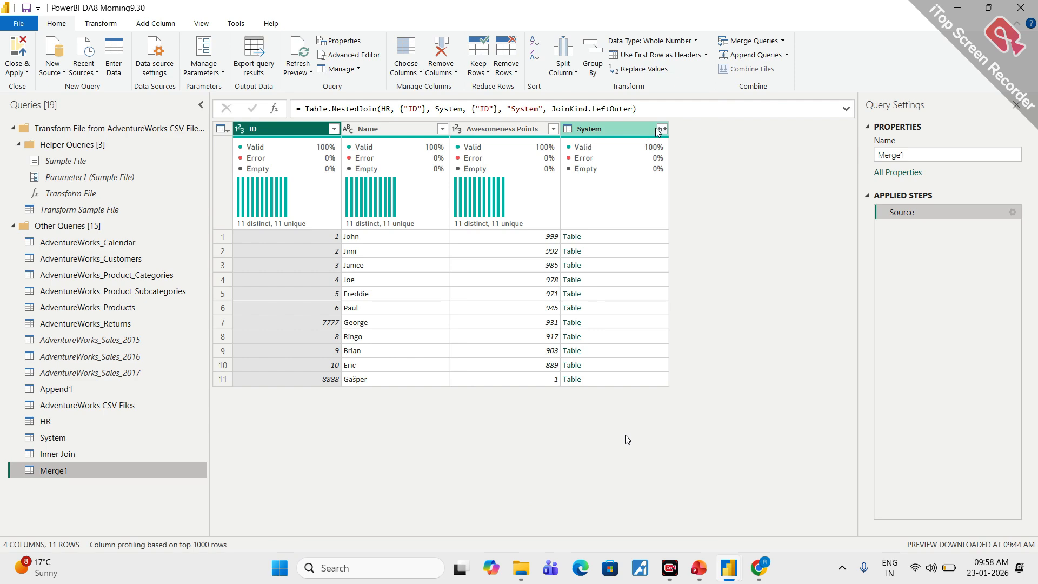
- Rename the new merged query as LeftOuter
click(906, 154)
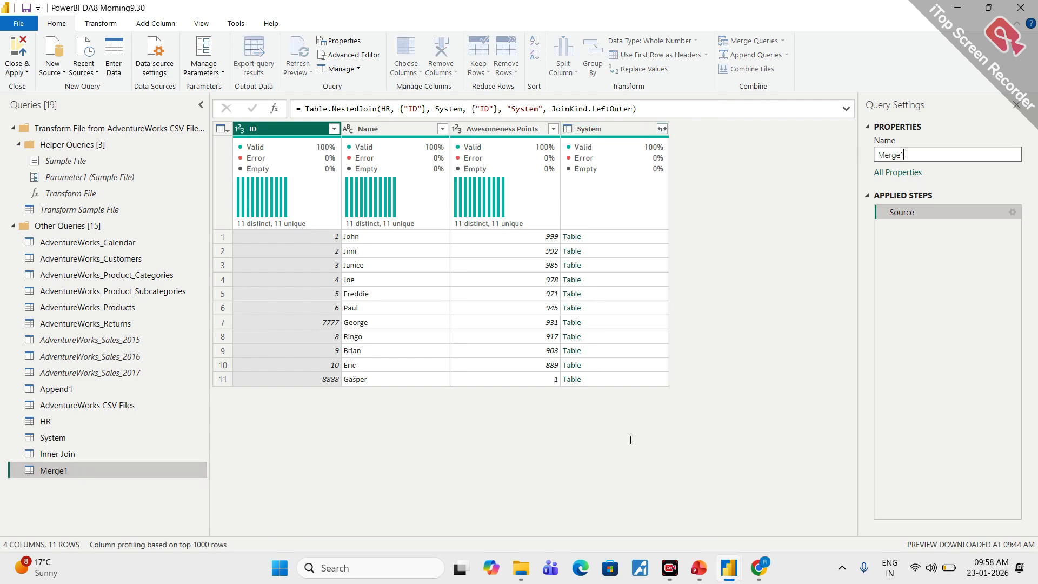
double_click(905, 154)
text(Left)
text(Outer)
key(Return)
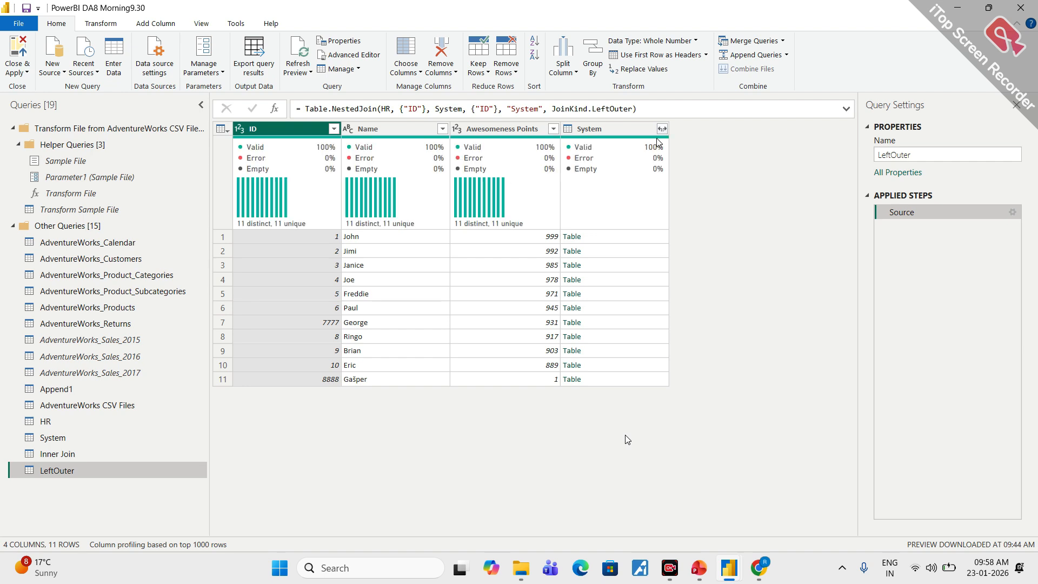
- Expand the System column of LeftOuter into ID and Points Weight without the original name as prefix, and temporarily circle the unmatched rows
click(662, 128)
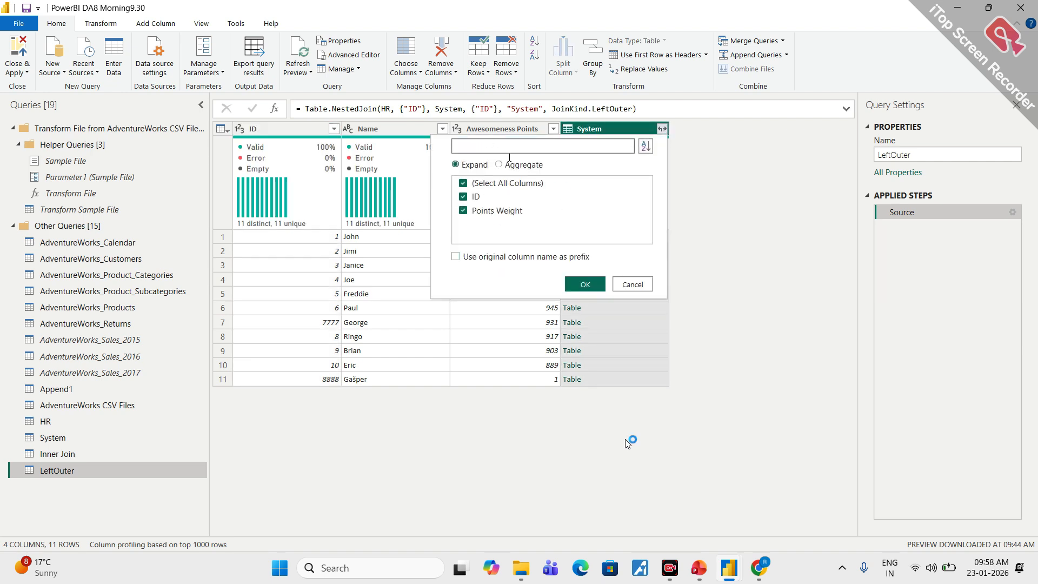
click(587, 284)
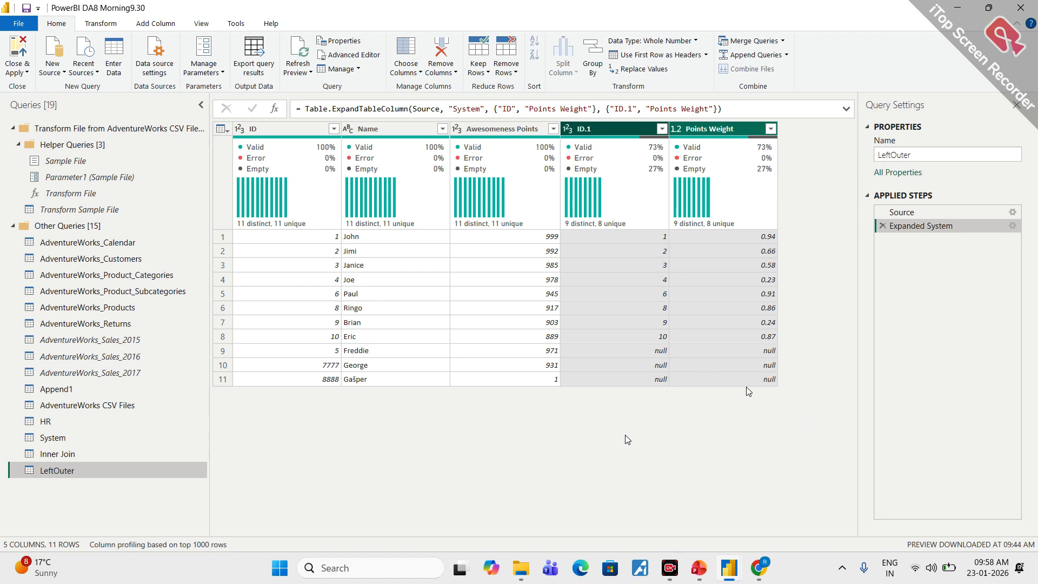
mouse_move(778, 352)
mouse_down()
mouse_move(683, 339)
mouse_move(595, 378)
mouse_move(808, 378)
mouse_move(746, 346)
mouse_up()
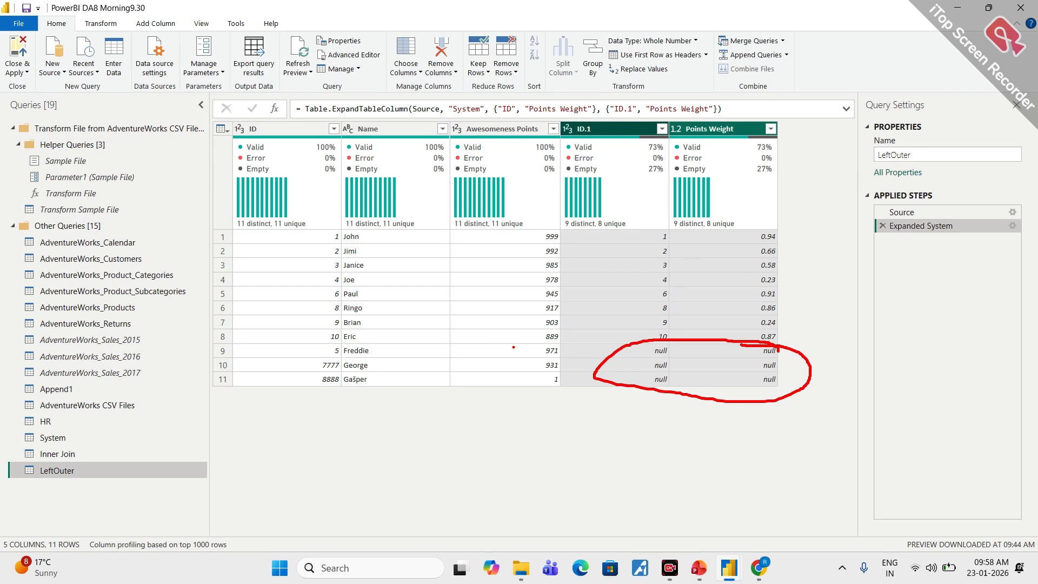
mouse_move(562, 340)
mouse_down()
mouse_move(565, 380)
mouse_move(381, 407)
mouse_move(186, 378)
mouse_move(247, 348)
mouse_move(561, 341)
mouse_up()
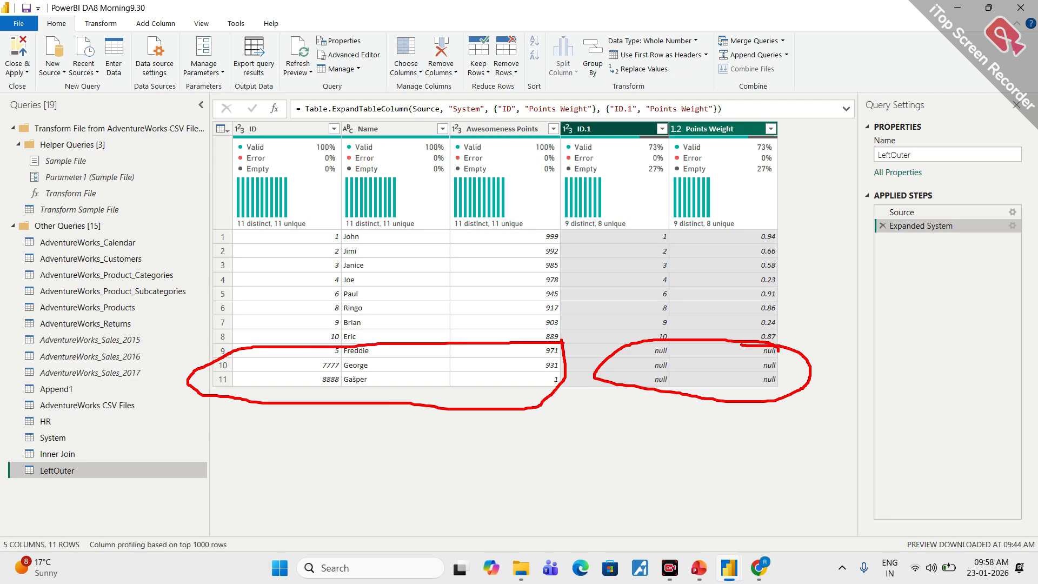
key(Escape)
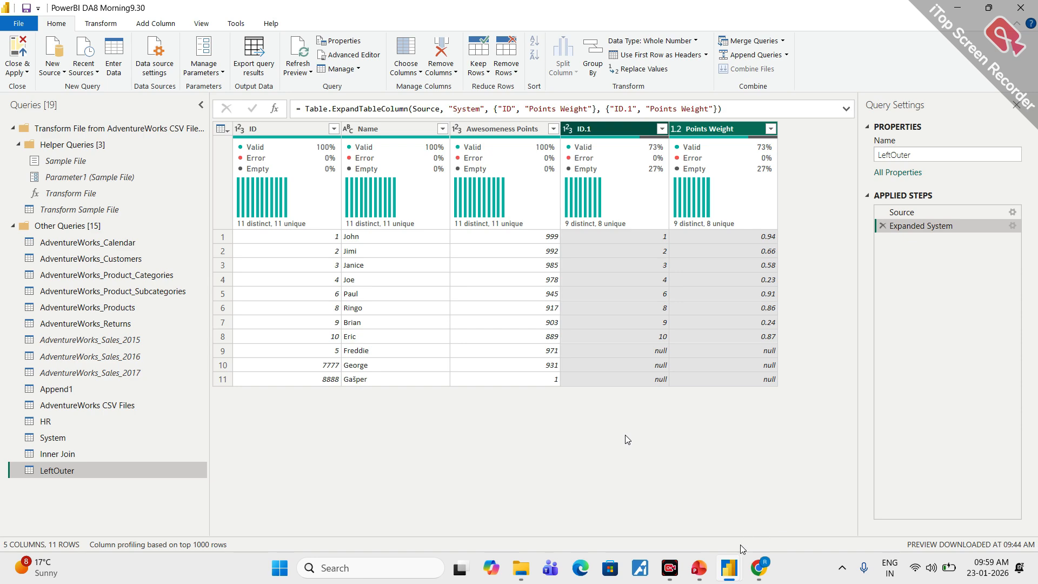
- Switch to the PowerPoint deck, go through the merge slides up to the Left Outer slide, and return to Power Query Editor
click(698, 567)
click(590, 451)
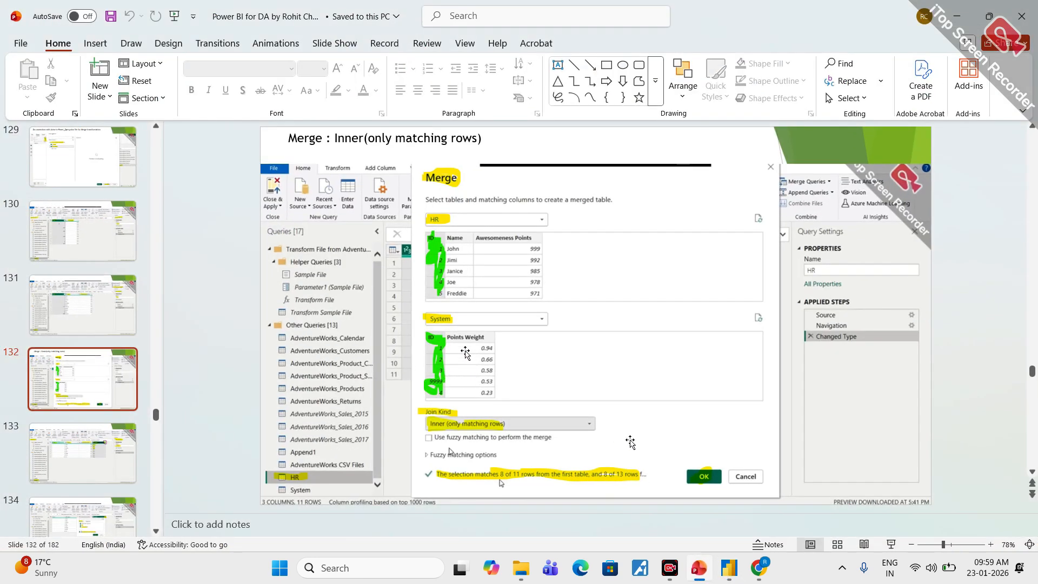
scroll(466, 353, down, 1)
scroll(475, 351, down, 1)
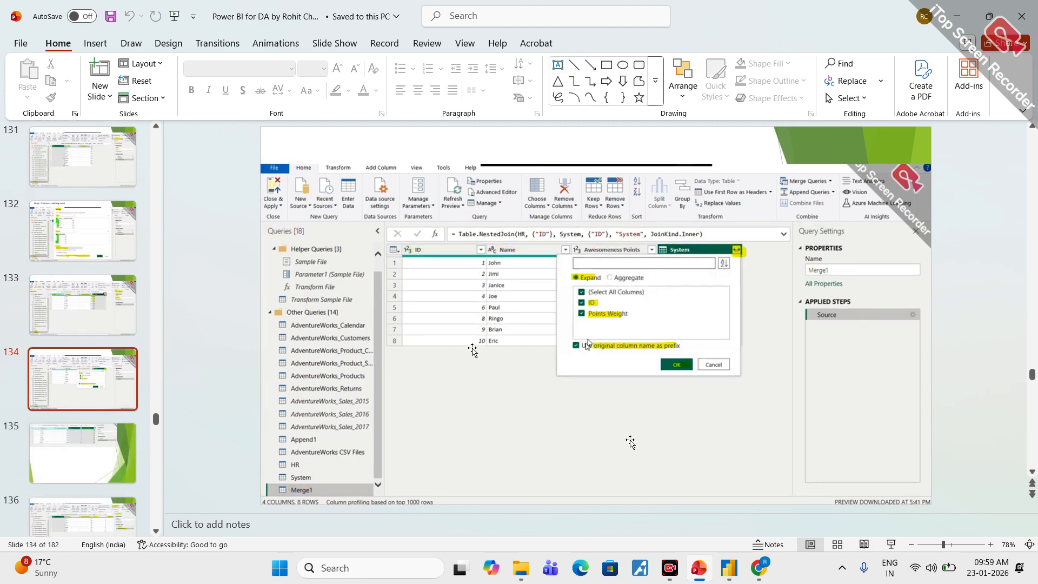
scroll(411, 323, down, 1)
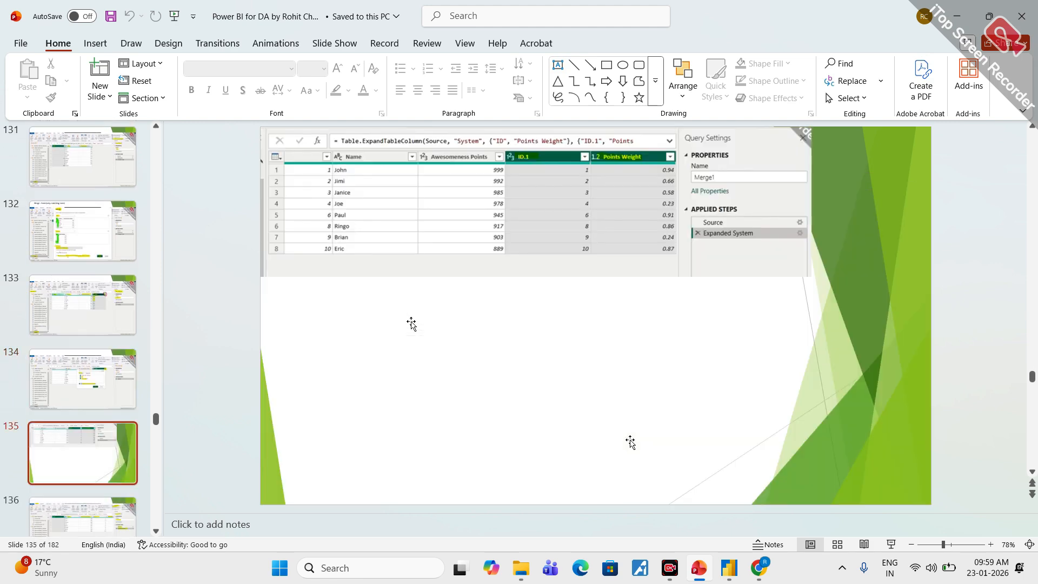
scroll(410, 327, down, 1)
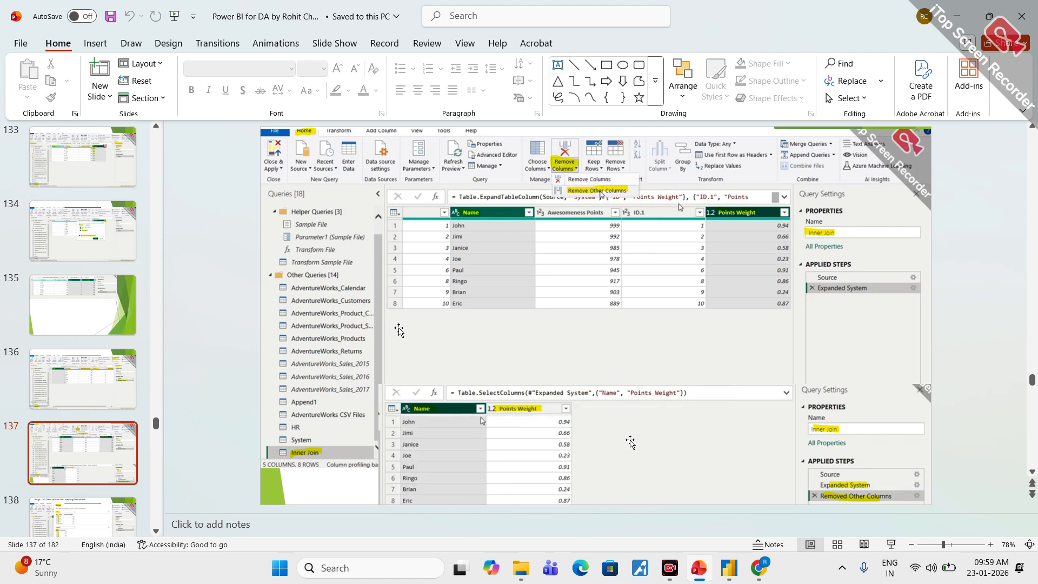
key(Page_Down)
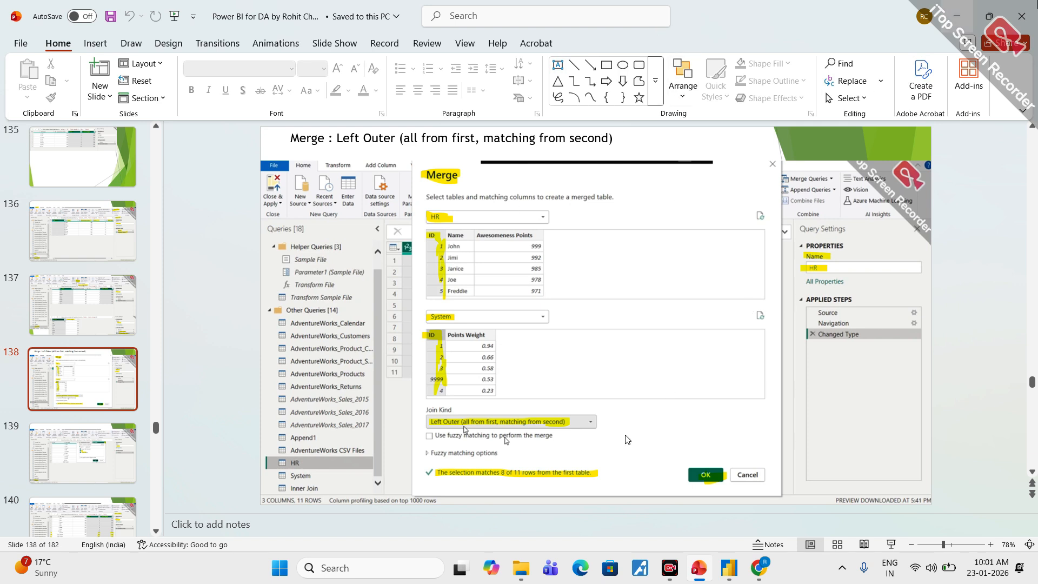
click(954, 19)
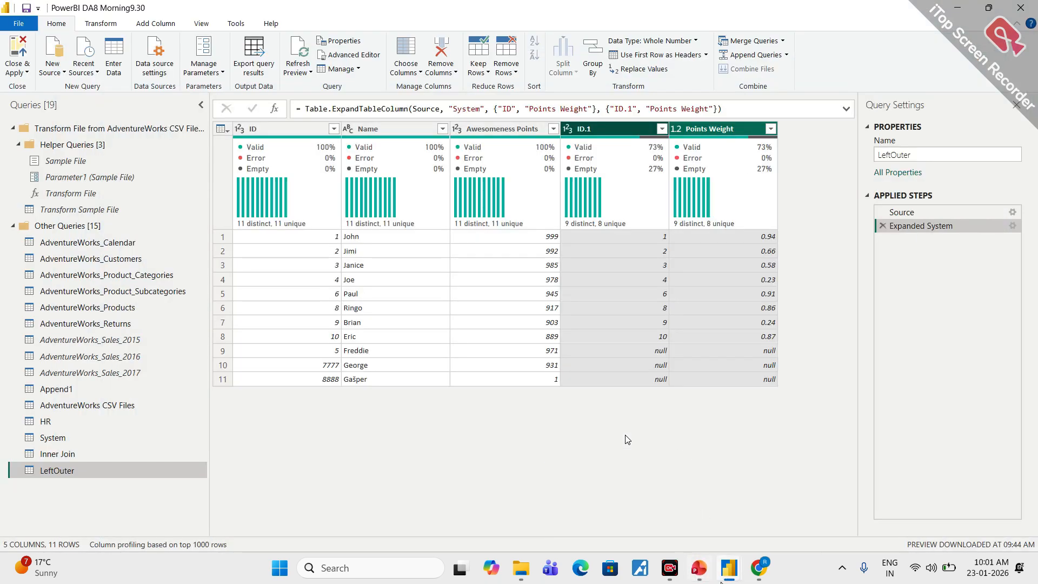
mouse_move(729, 574)
mouse_move(661, 522)
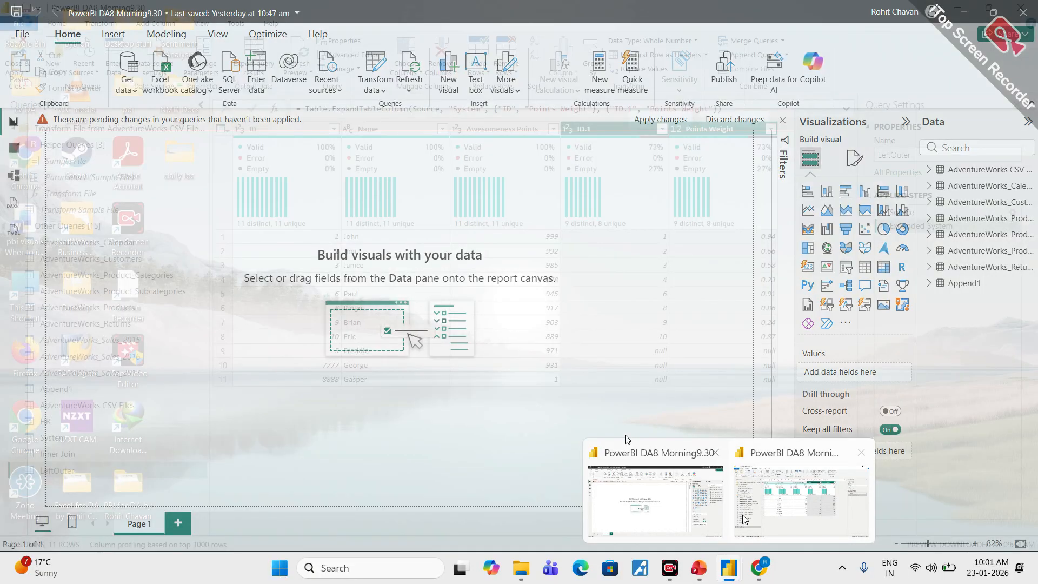
click(799, 521)
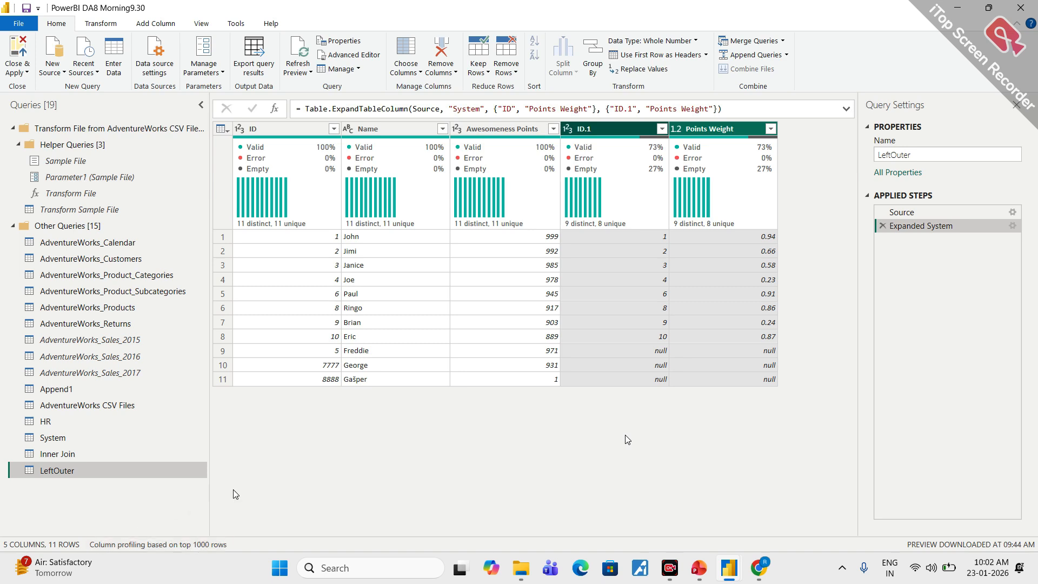
- Set up a further merge as a new query from HR, choosing System as the second table
click(46, 421)
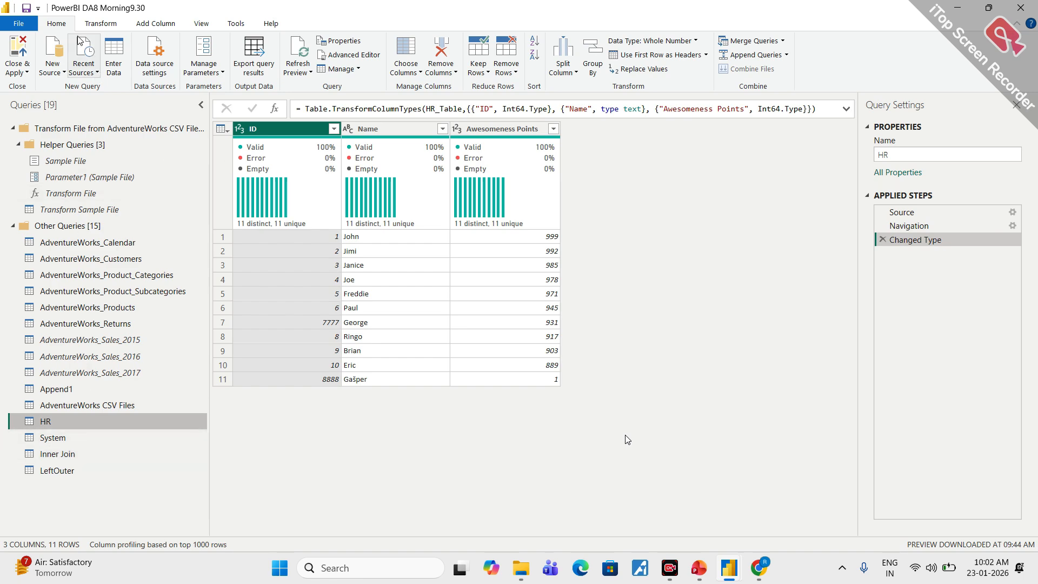
click(783, 41)
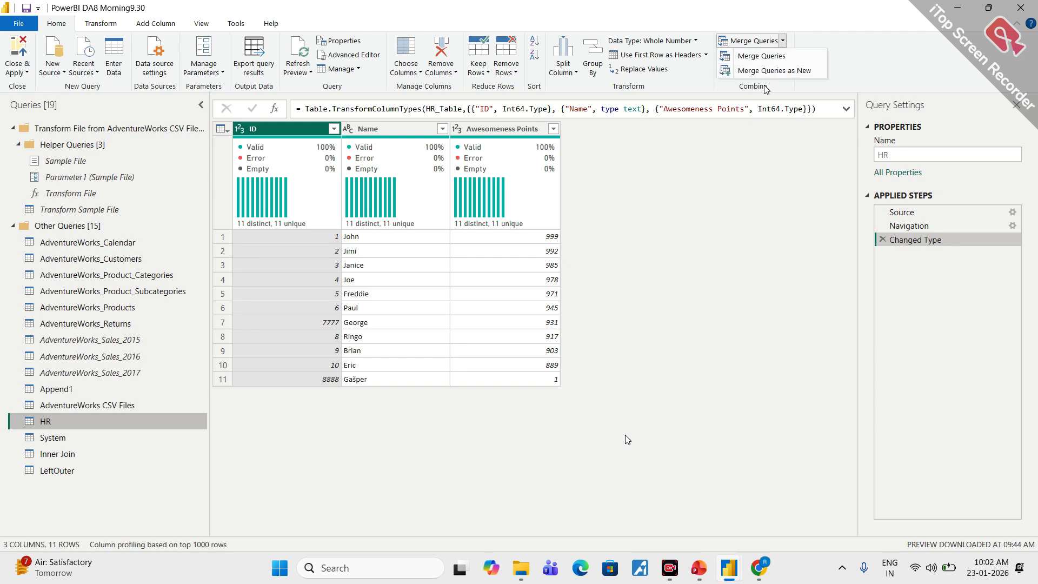
click(795, 71)
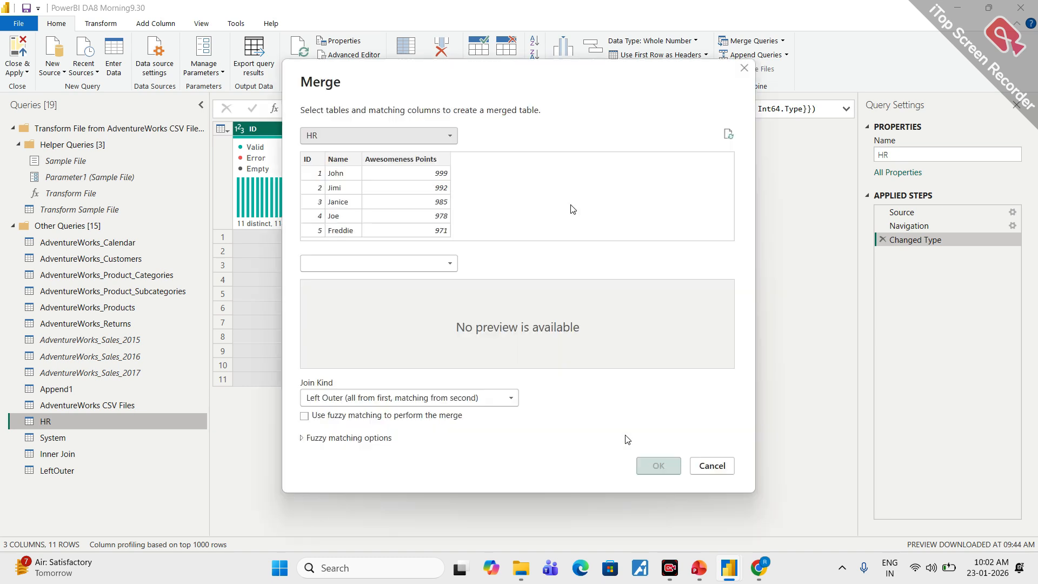
click(452, 267)
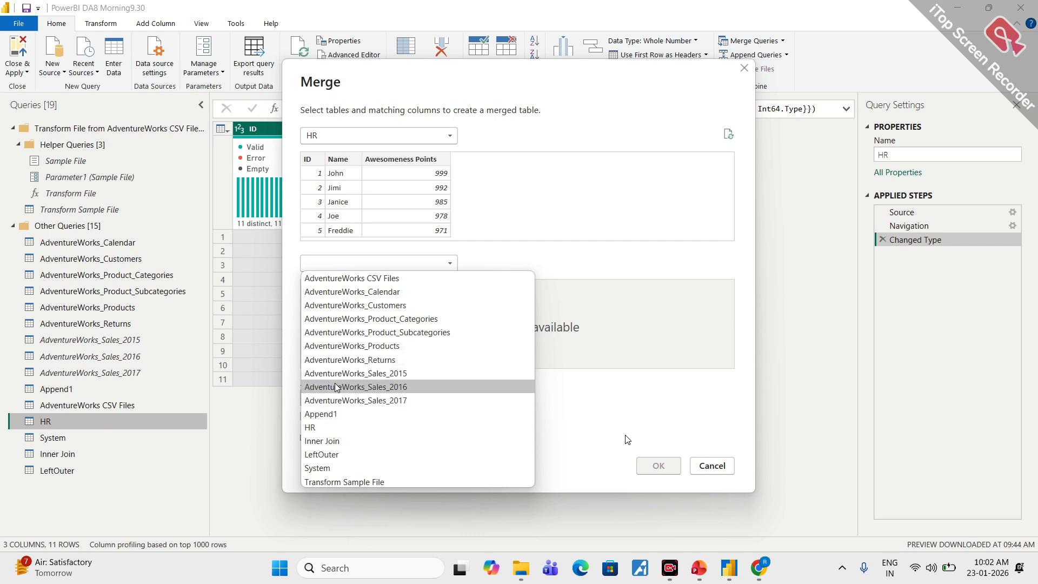
click(324, 467)
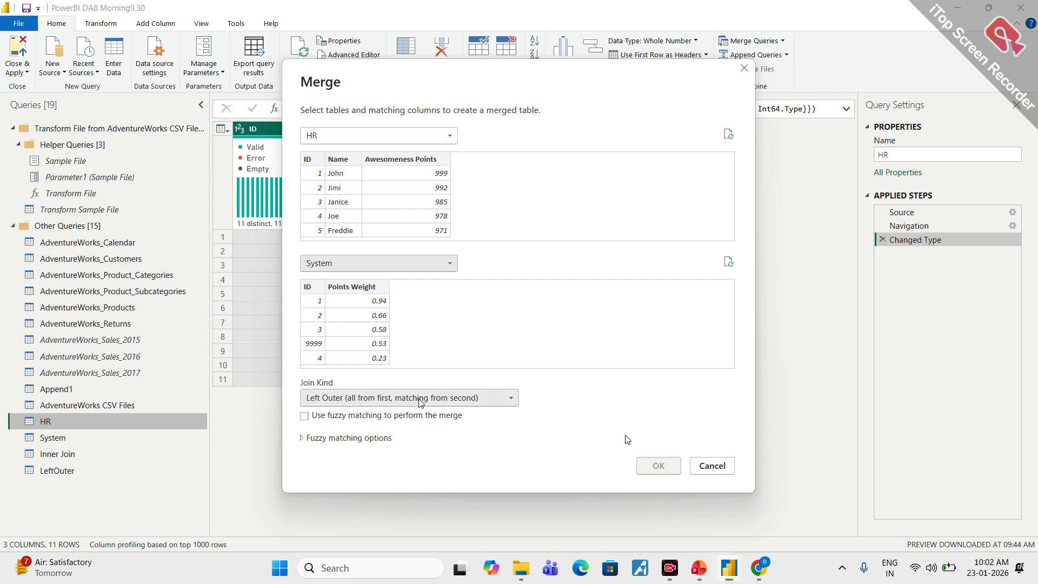
- Create the merged query with a Right Outer (all from second, matching from first) join, matching both tables on ID
click(419, 401)
click(358, 426)
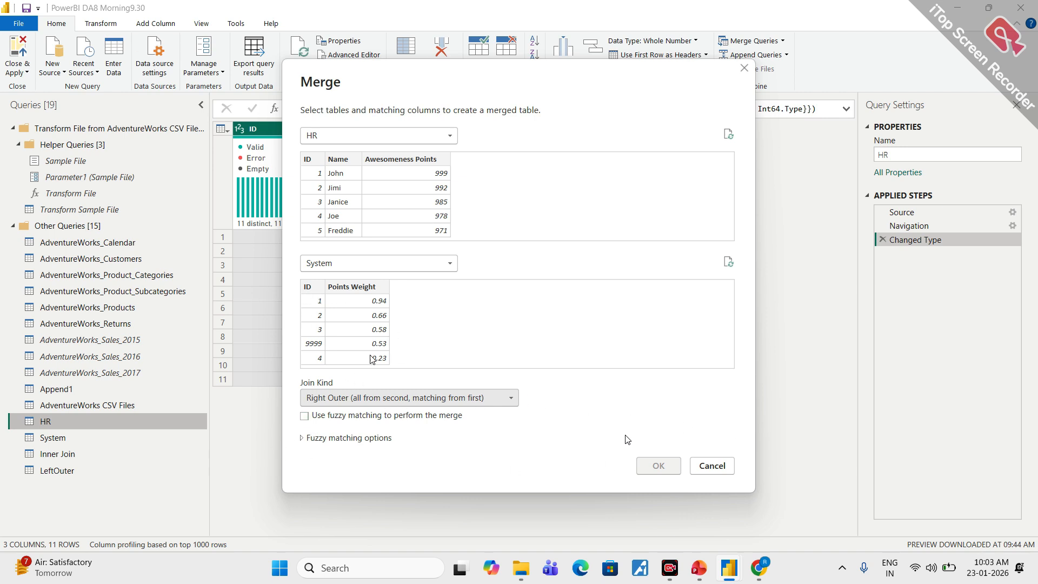
click(316, 288)
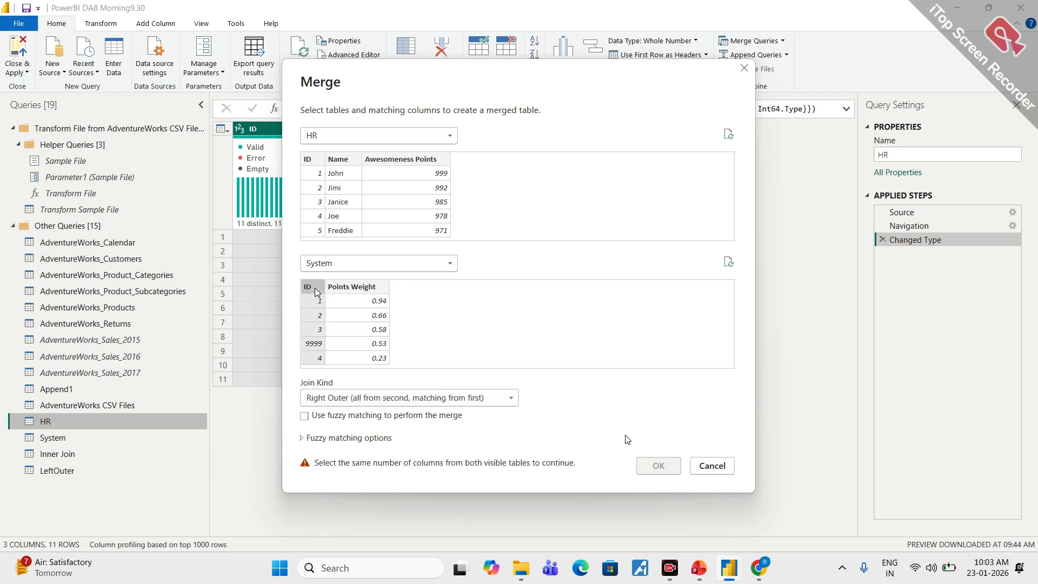
click(307, 162)
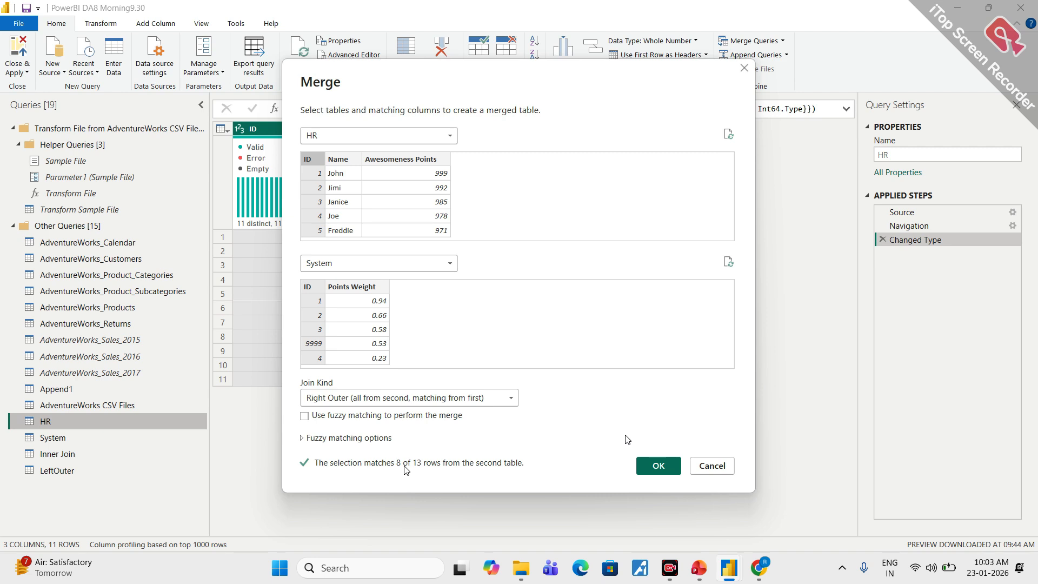
click(659, 466)
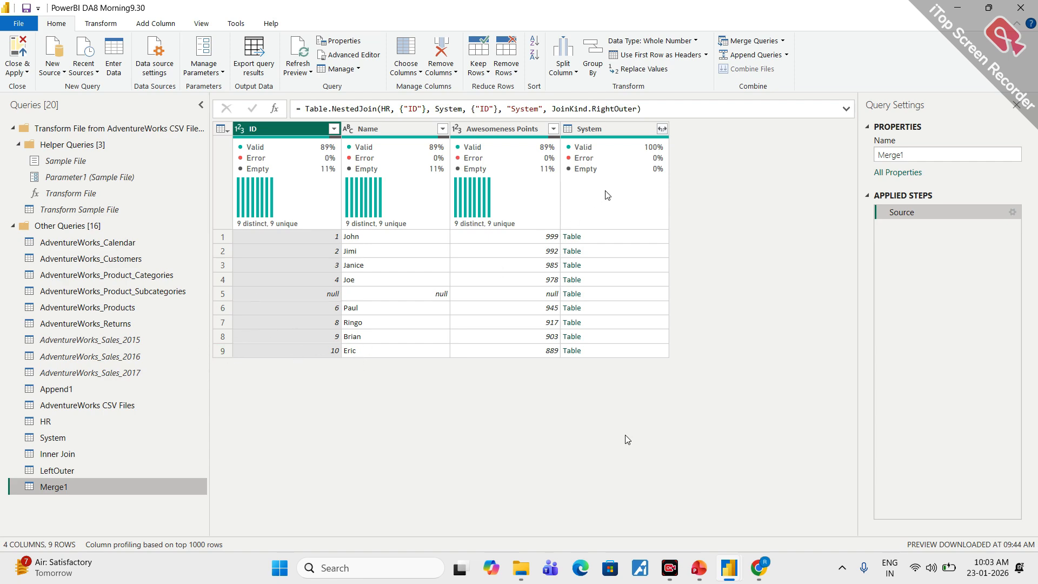
- Expand the System column into ID and Points Weight without a prefix, and temporarily circle the HR columns and the expanded columns
click(663, 130)
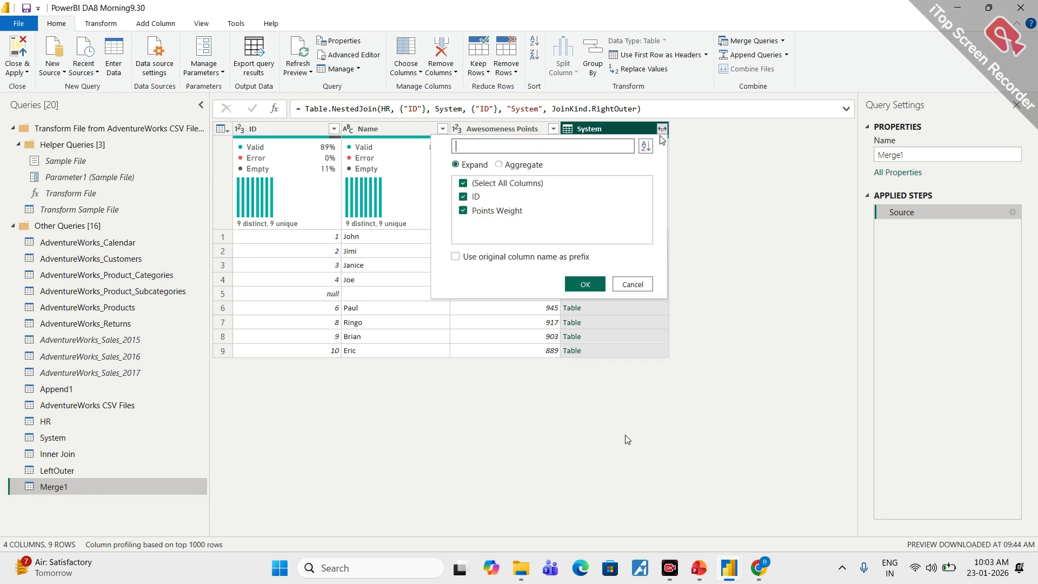
click(594, 284)
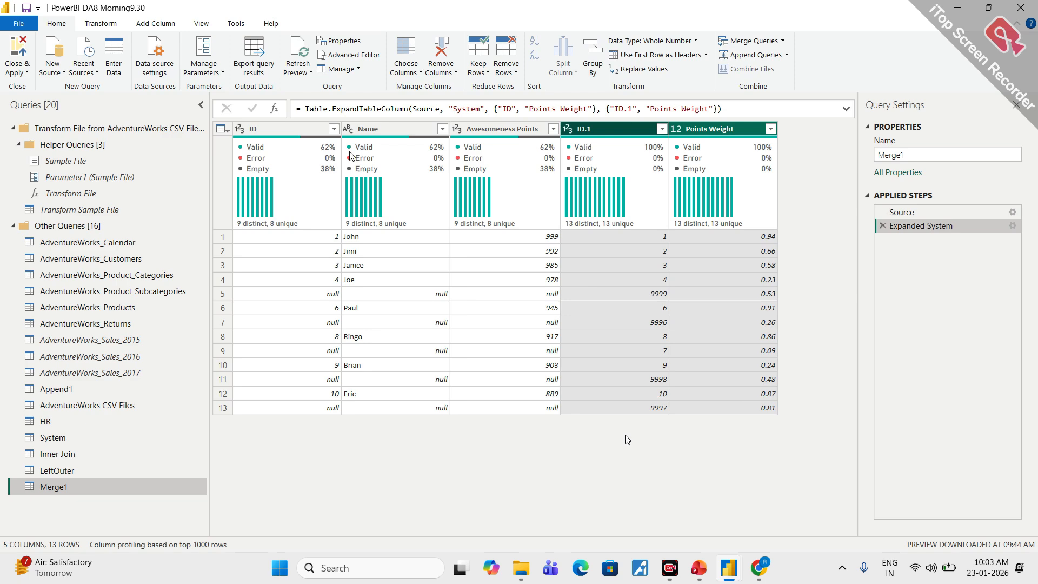
mouse_move(479, 156)
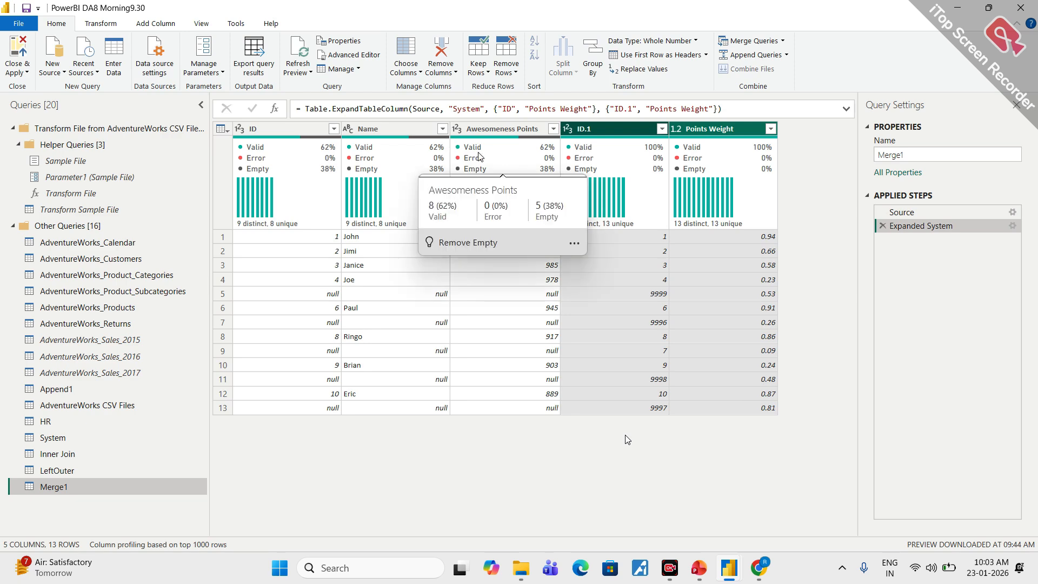
mouse_move(444, 110)
mouse_down()
mouse_move(363, 116)
mouse_move(286, 401)
mouse_move(480, 183)
mouse_move(427, 123)
mouse_up()
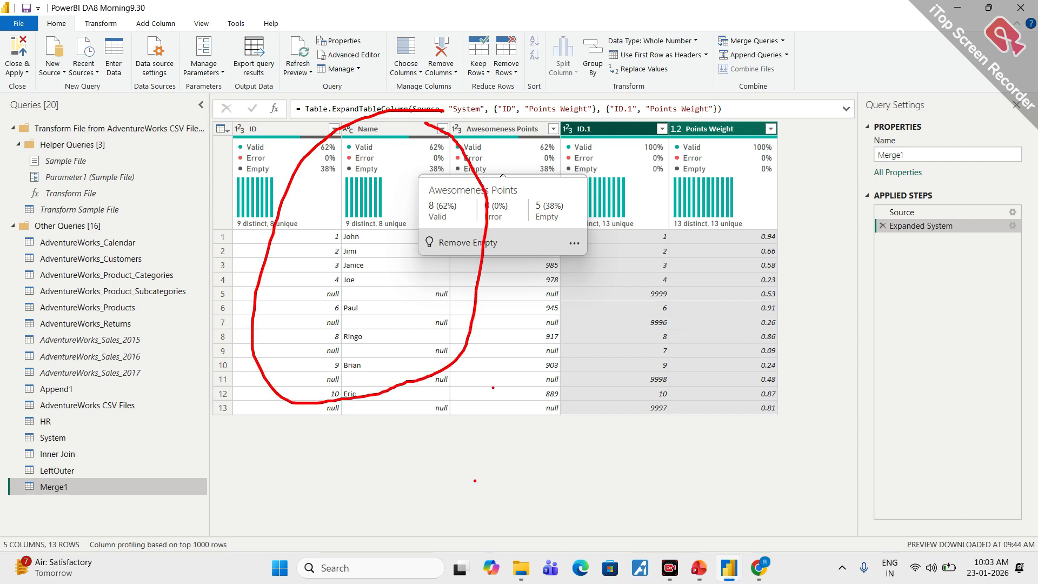
key(Escape)
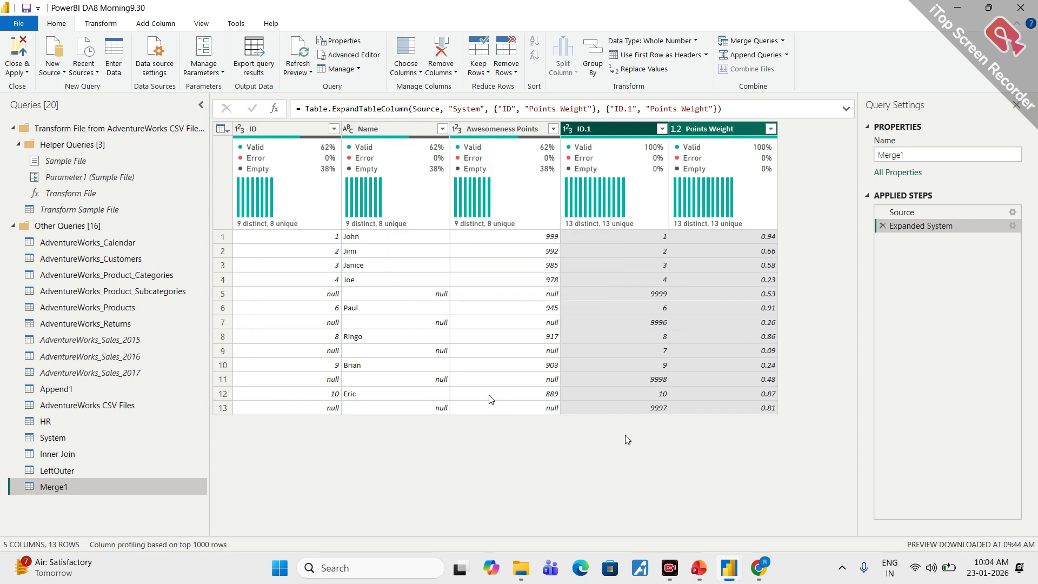
key(ctrl+2)
mouse_move(670, 107)
mouse_down()
mouse_move(541, 281)
mouse_move(816, 381)
mouse_move(740, 117)
mouse_move(643, 108)
mouse_up()
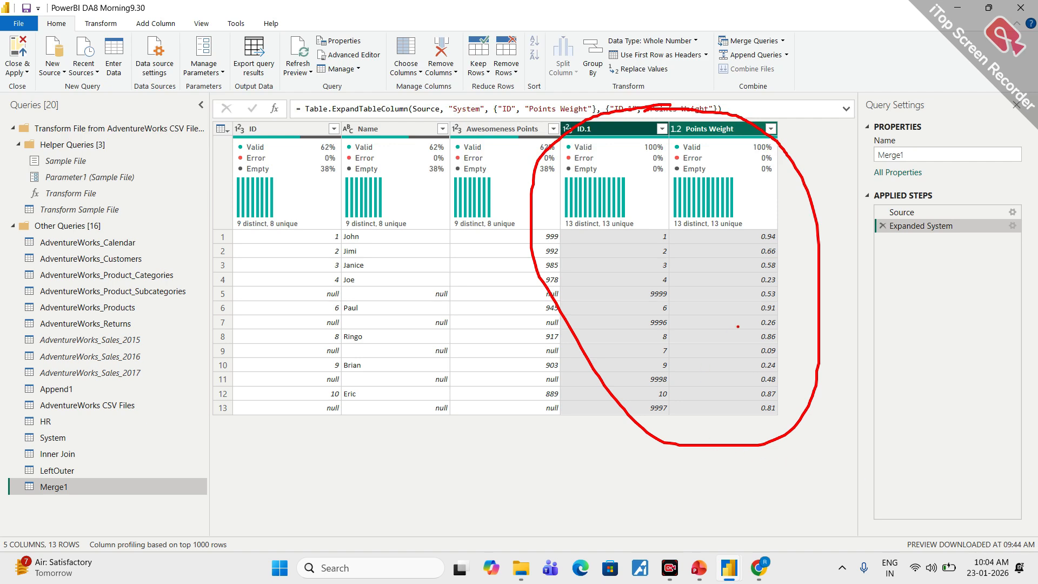
key(Escape)
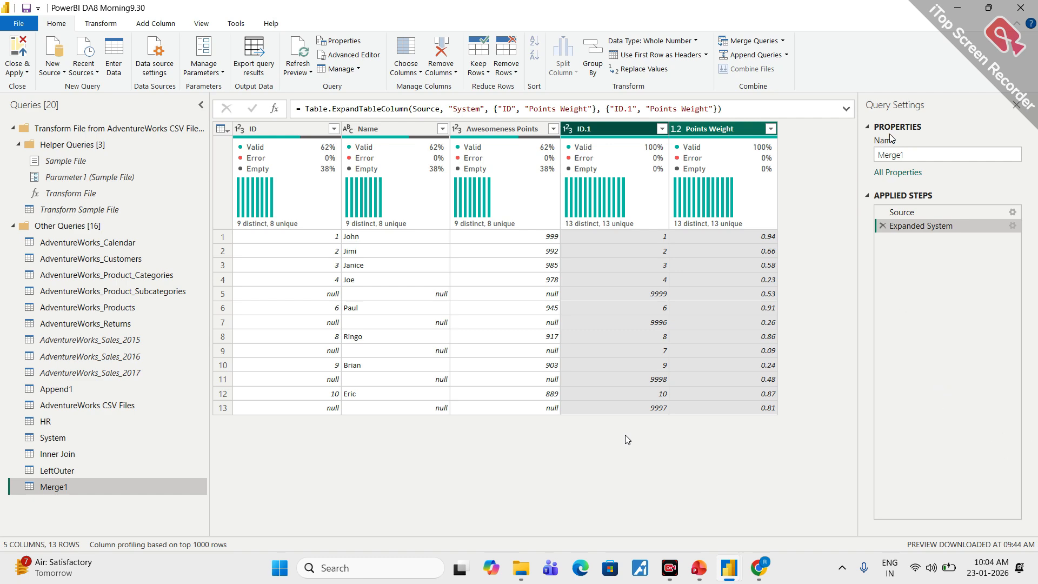
- Rename the Right Outer merged query as RightOuter
double_click(884, 155)
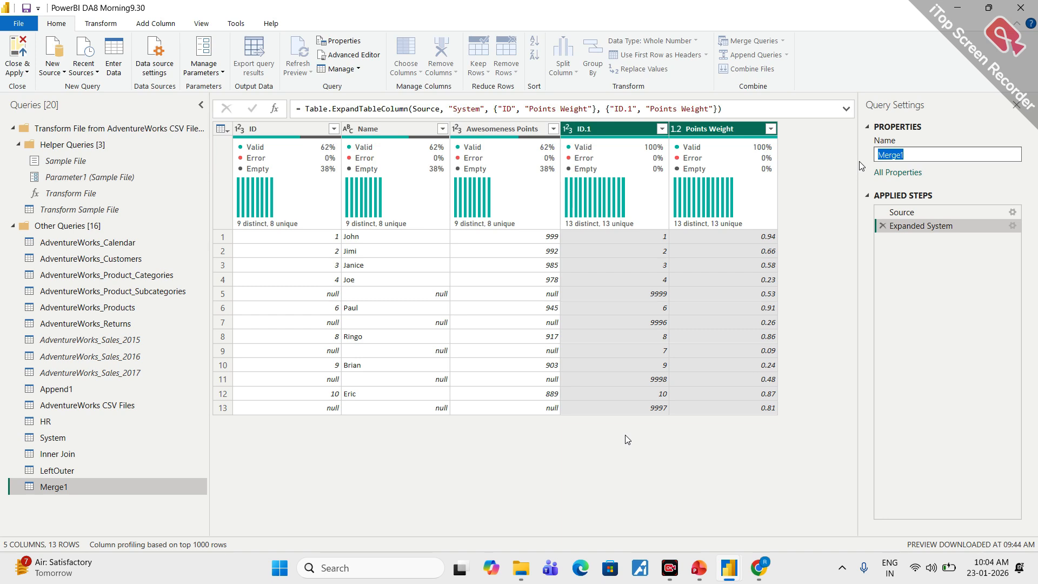
text(RightOuter)
key(Return)
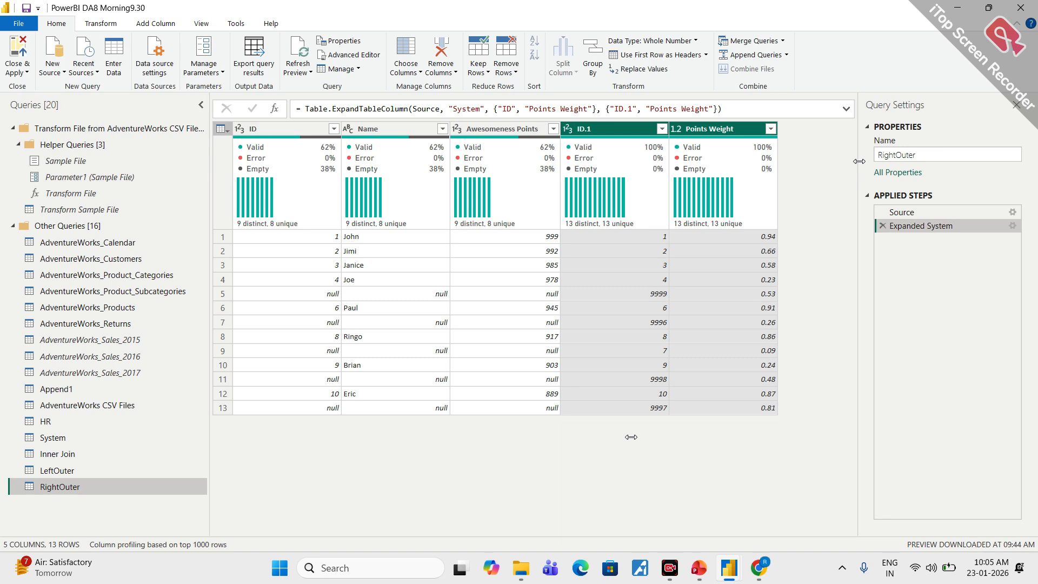
- Switch to the Google Meet call in Chrome, check the participants, and return to Power Query Editor
mouse_move(759, 567)
mouse_move(675, 499)
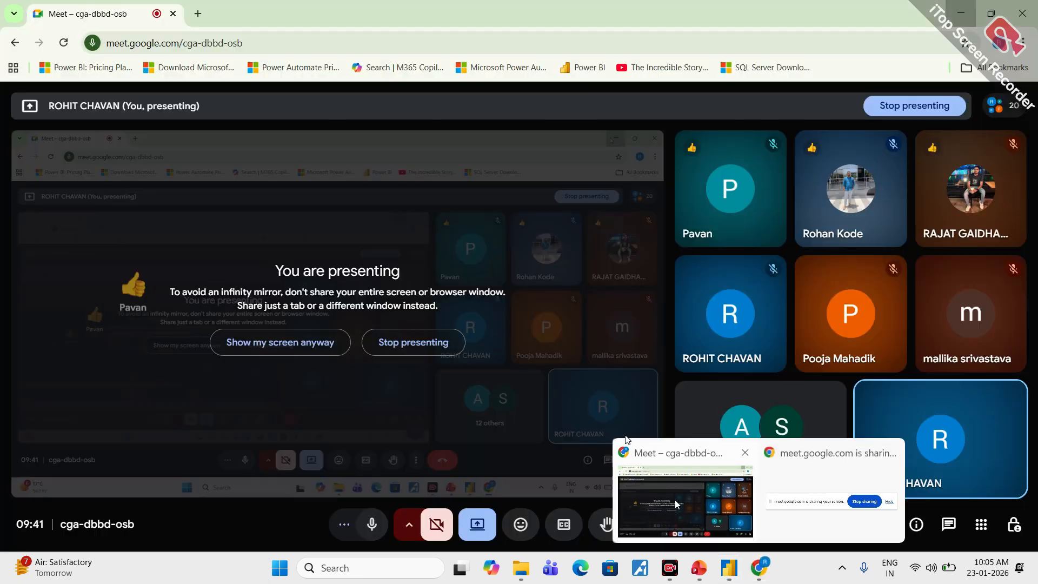
click(627, 440)
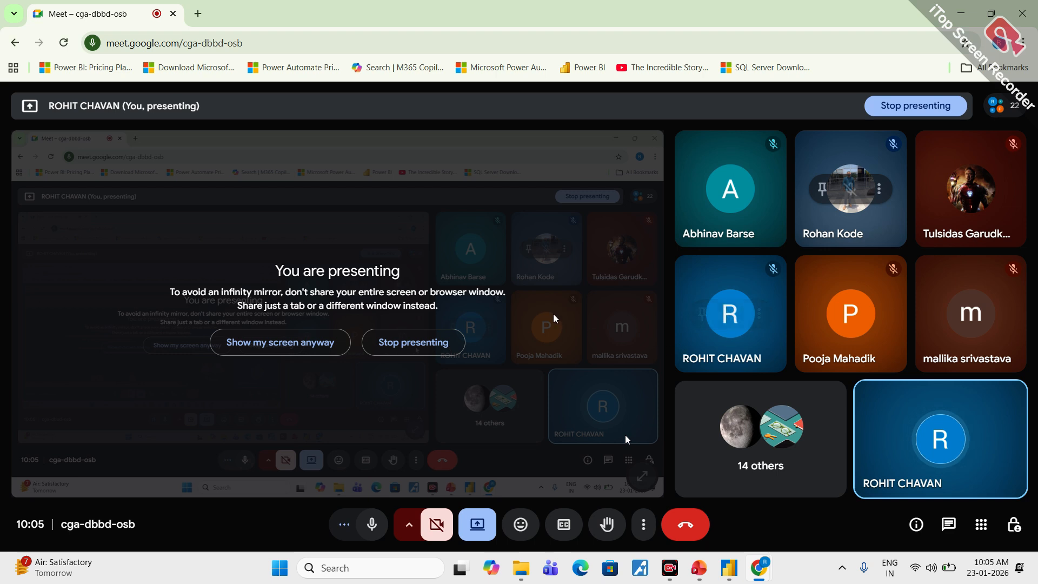
mouse_move(745, 359)
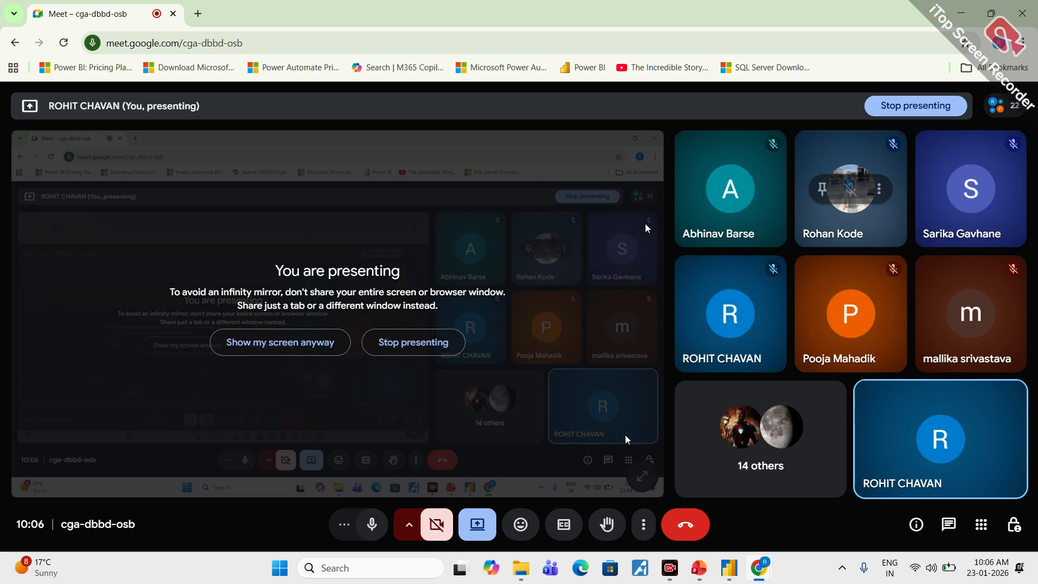
click(955, 16)
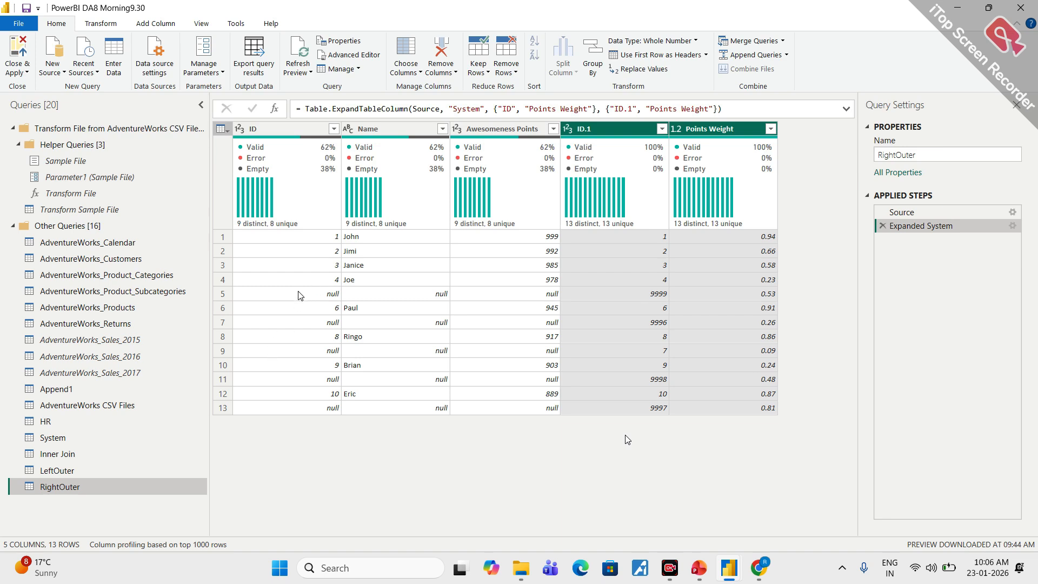
- Merge HR with System as a new query using a Left Anti (rows only in first) join, matching both tables on ID
click(47, 421)
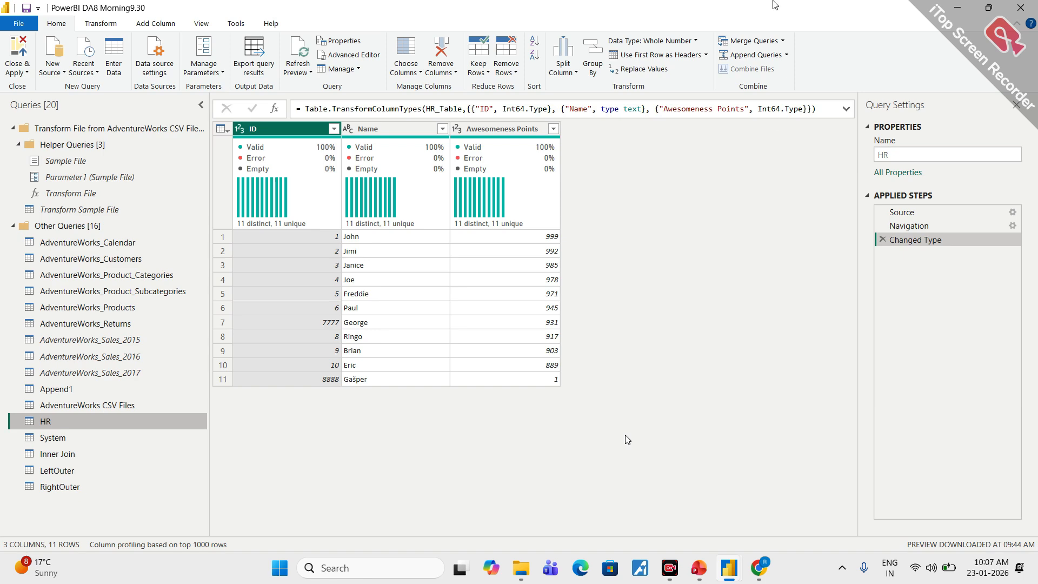
click(783, 42)
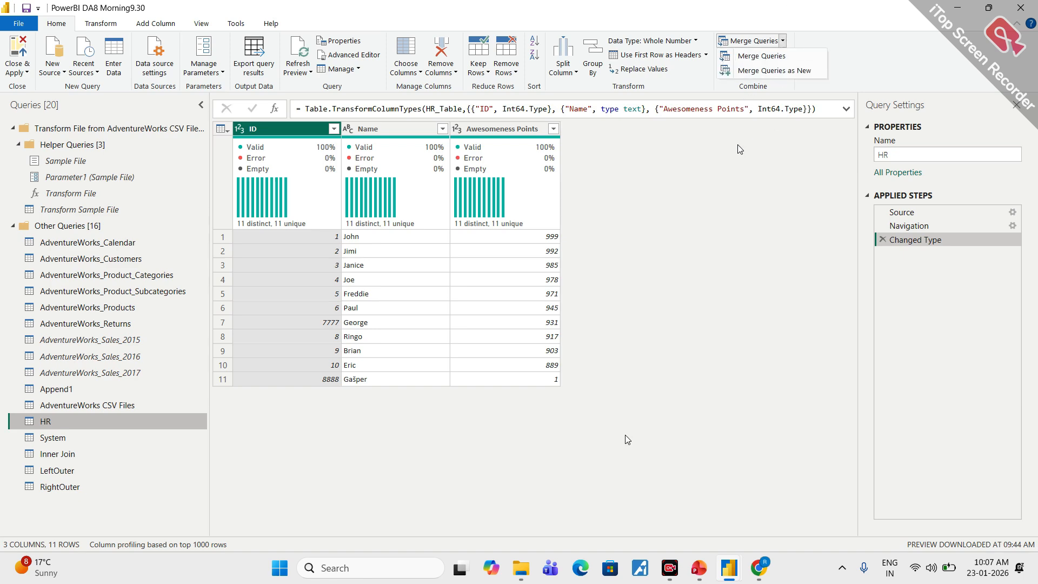
click(774, 70)
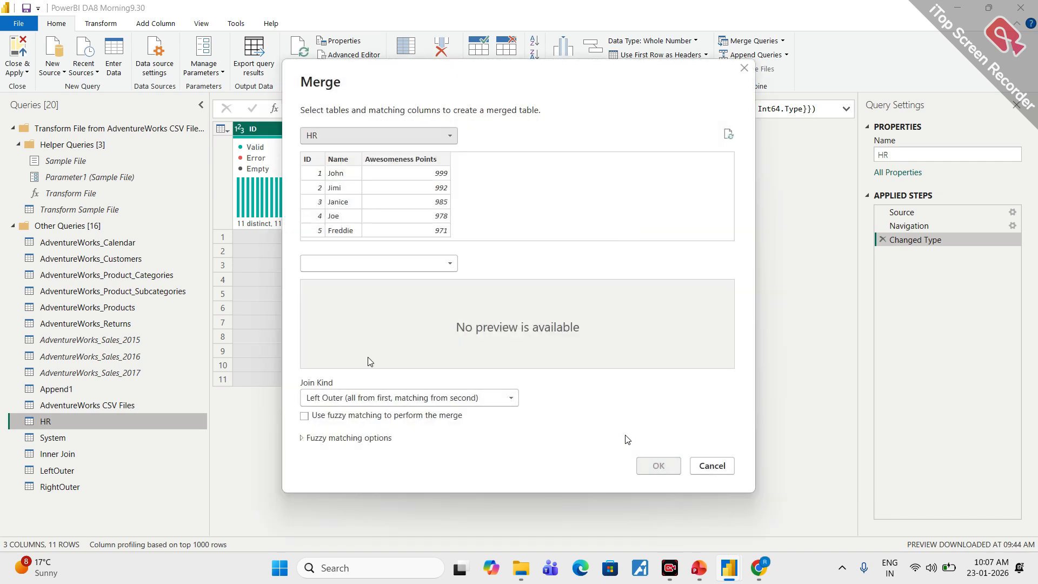
click(479, 398)
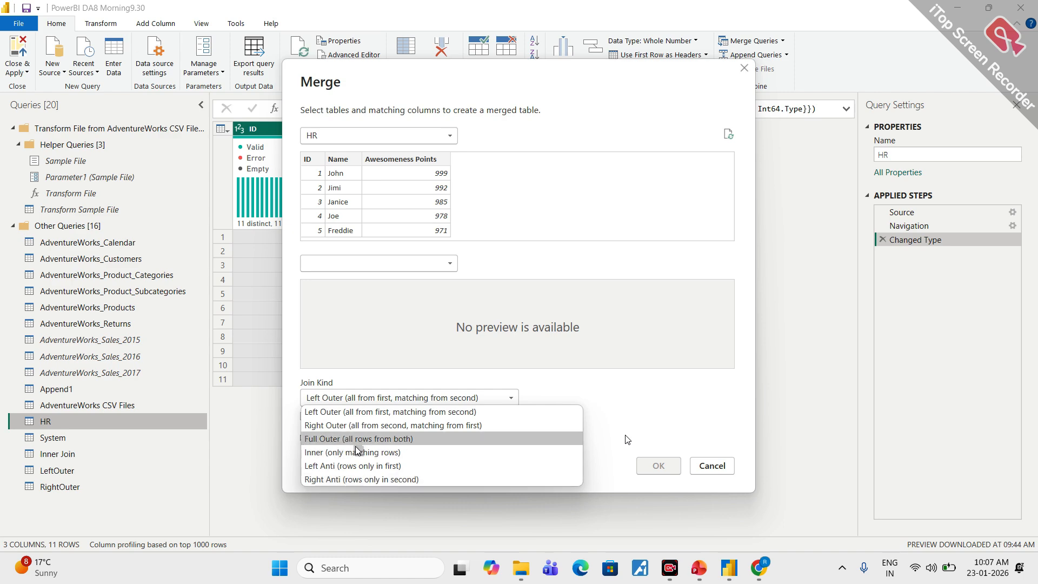
click(376, 466)
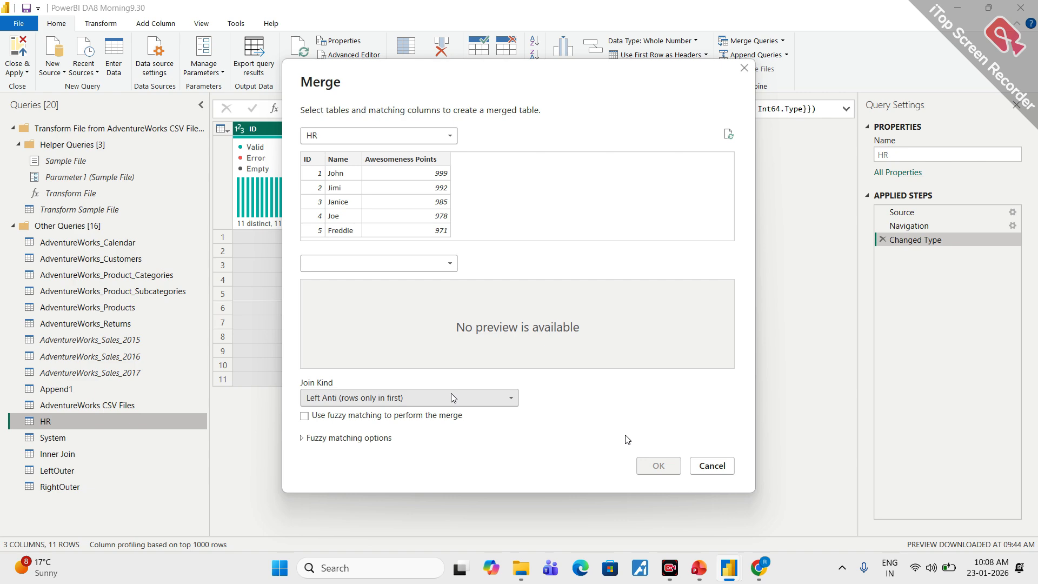
click(360, 265)
click(324, 480)
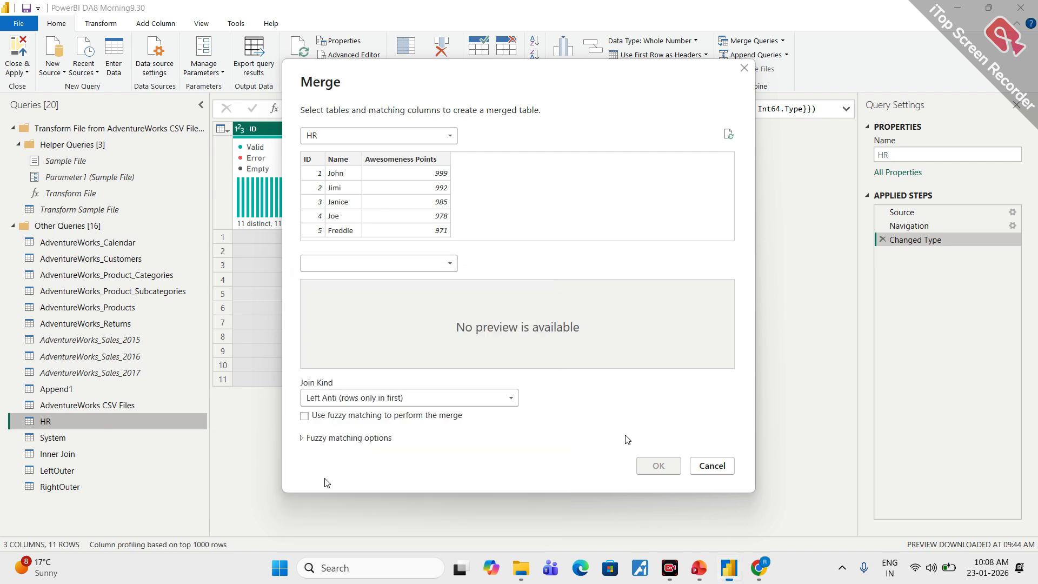
click(312, 287)
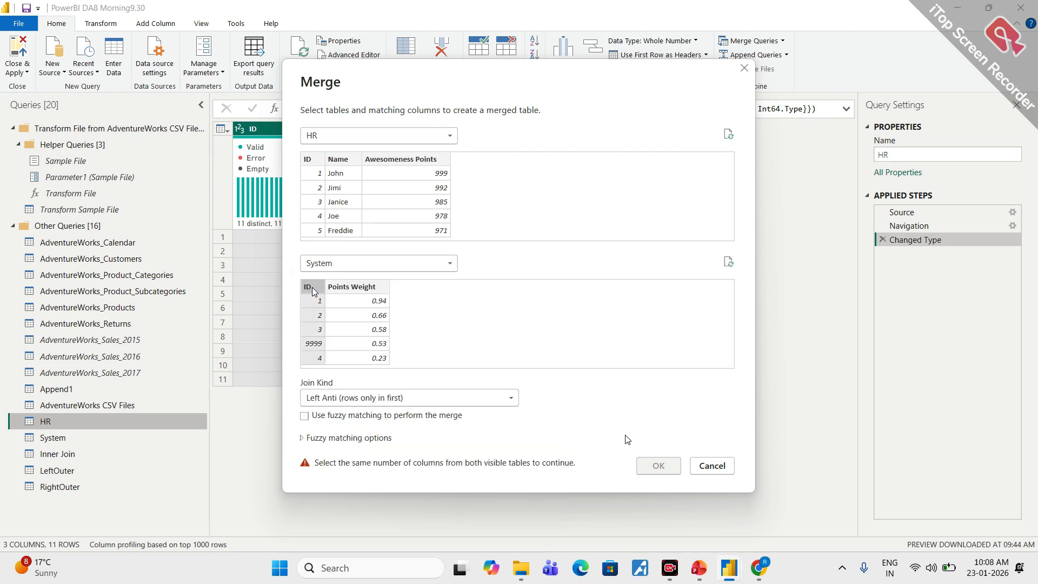
click(312, 160)
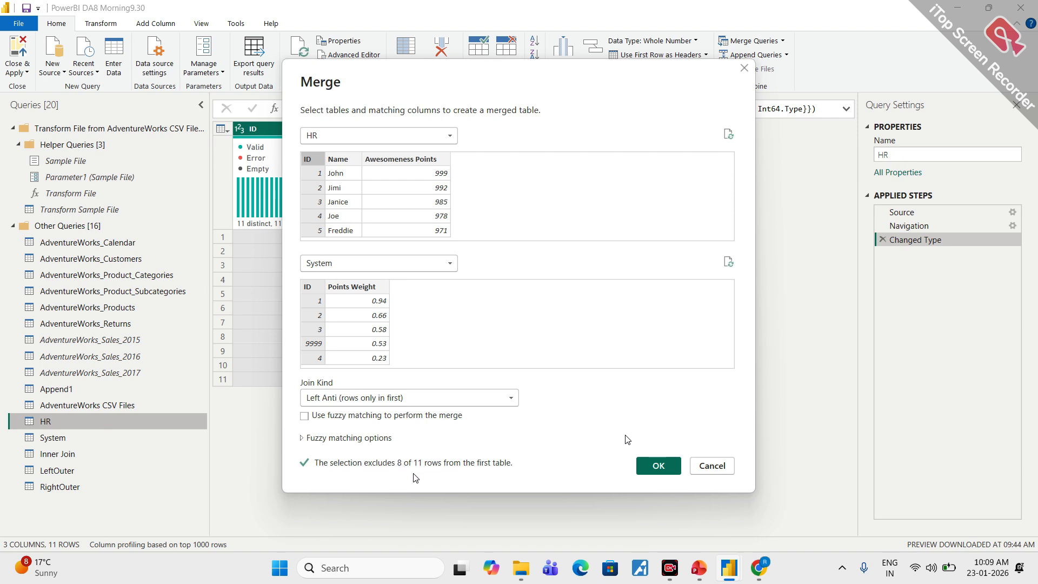
click(657, 469)
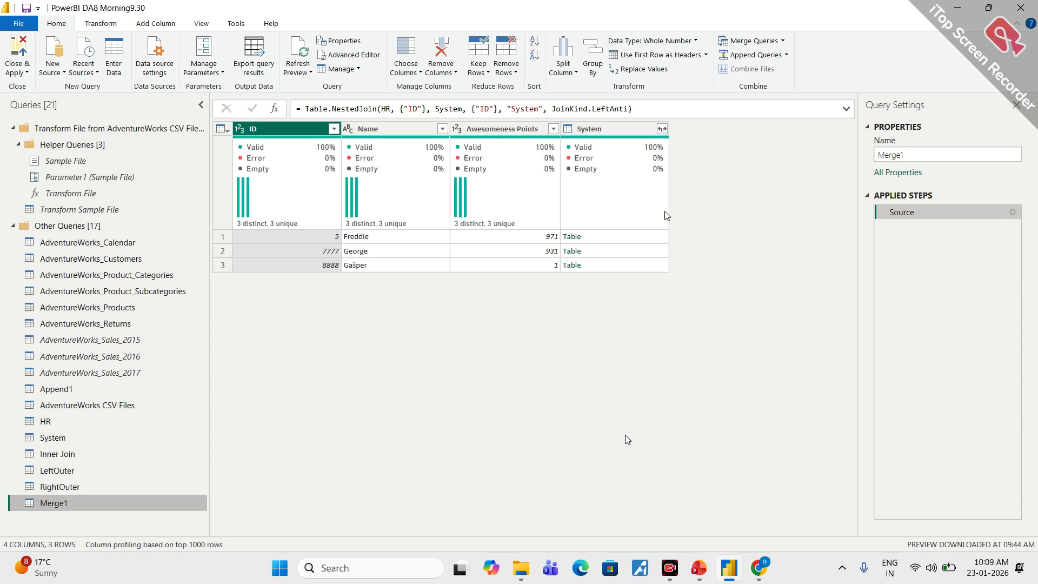
- Expand the System column into ID and Points Weight without a prefix, and rename the merged query as LeftAnti
click(662, 128)
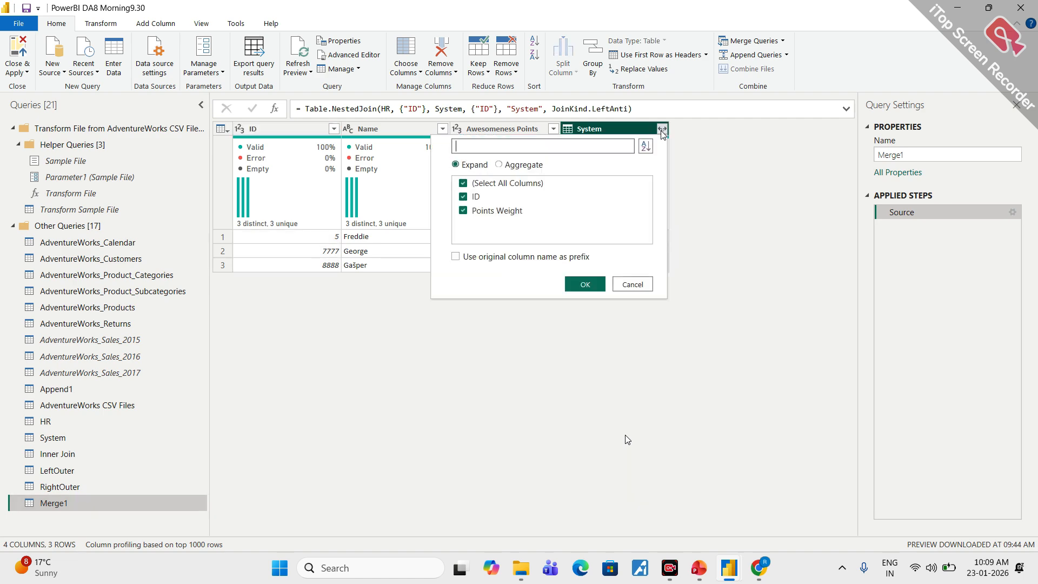
click(584, 284)
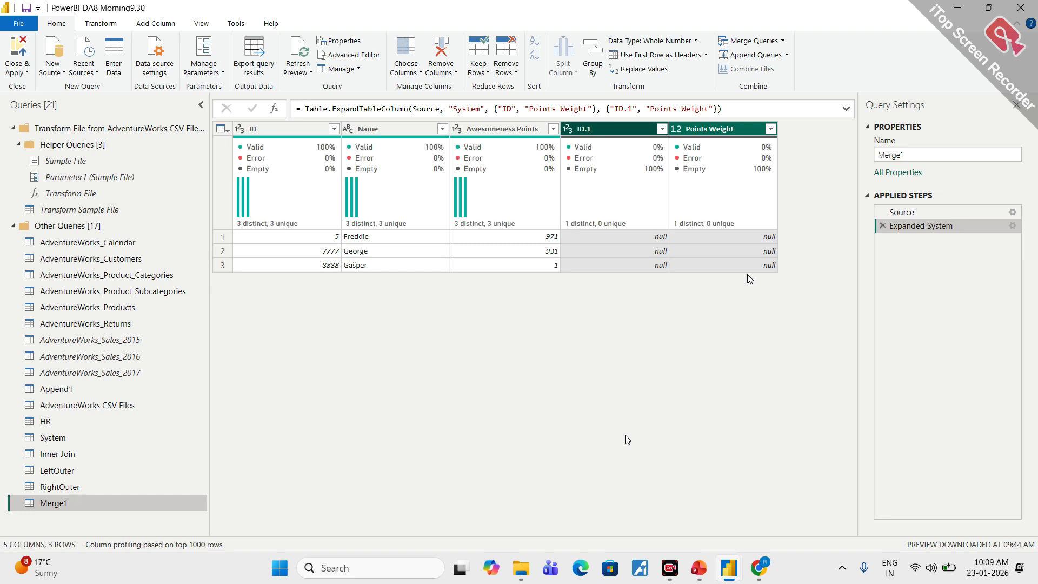
double_click(927, 158)
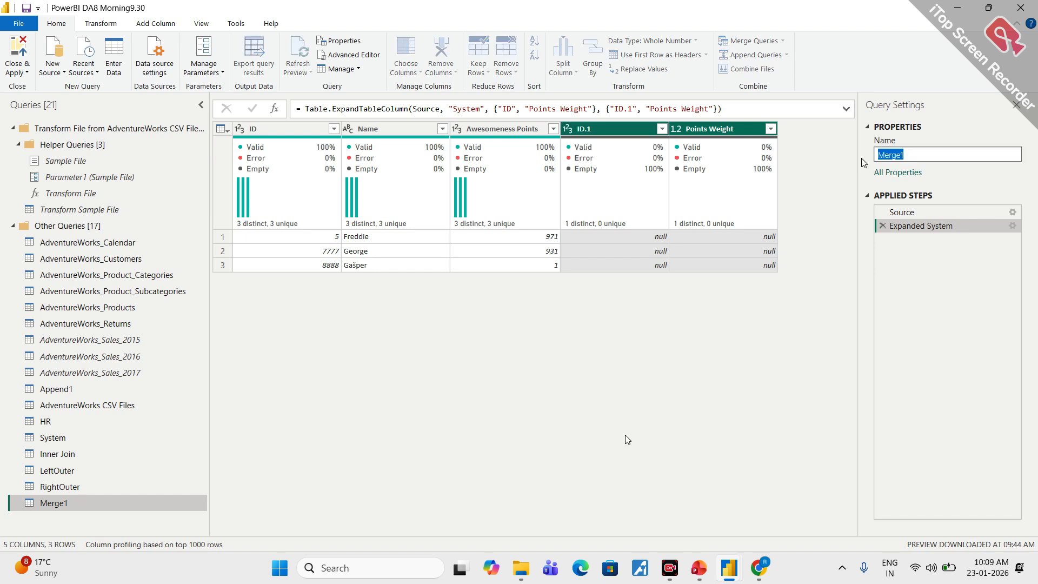
text(LeftAnti)
click(763, 300)
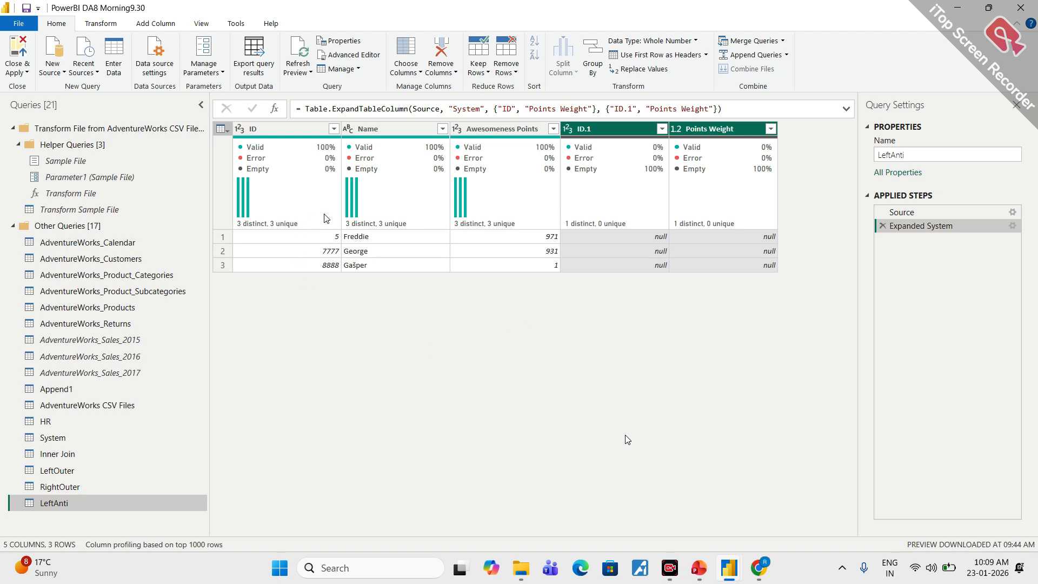
- Temporarily circle the ID, Name and Awesomeness Points columns with the screen pen, and clear the markings
mouse_move(326, 218)
mouse_move(393, 117)
mouse_down()
mouse_move(285, 121)
mouse_move(338, 309)
mouse_move(511, 167)
mouse_move(354, 114)
mouse_up()
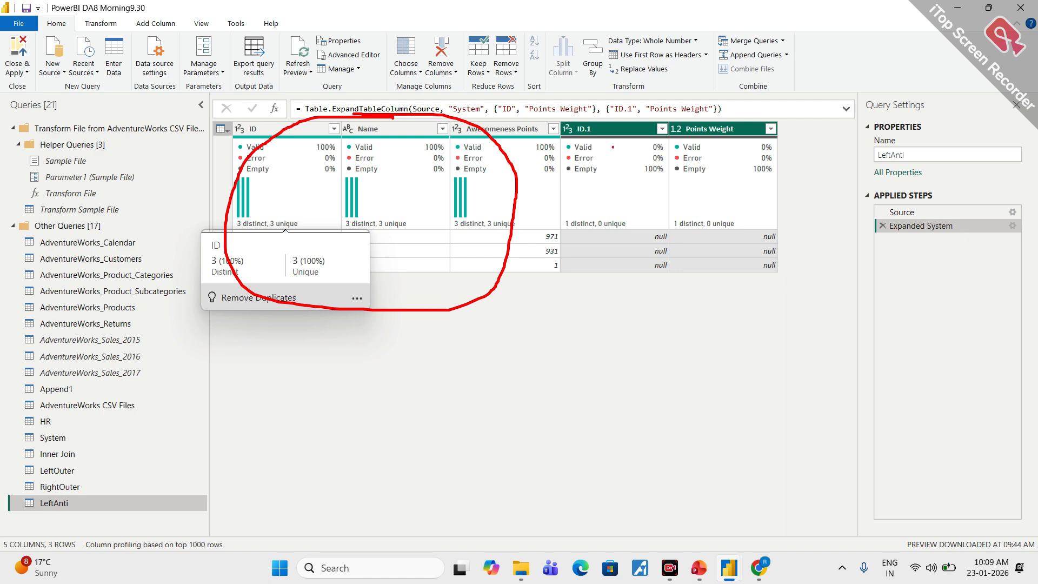
mouse_move(668, 85)
mouse_down()
mouse_move(564, 243)
mouse_move(812, 188)
mouse_move(639, 87)
mouse_up()
key(Escape)
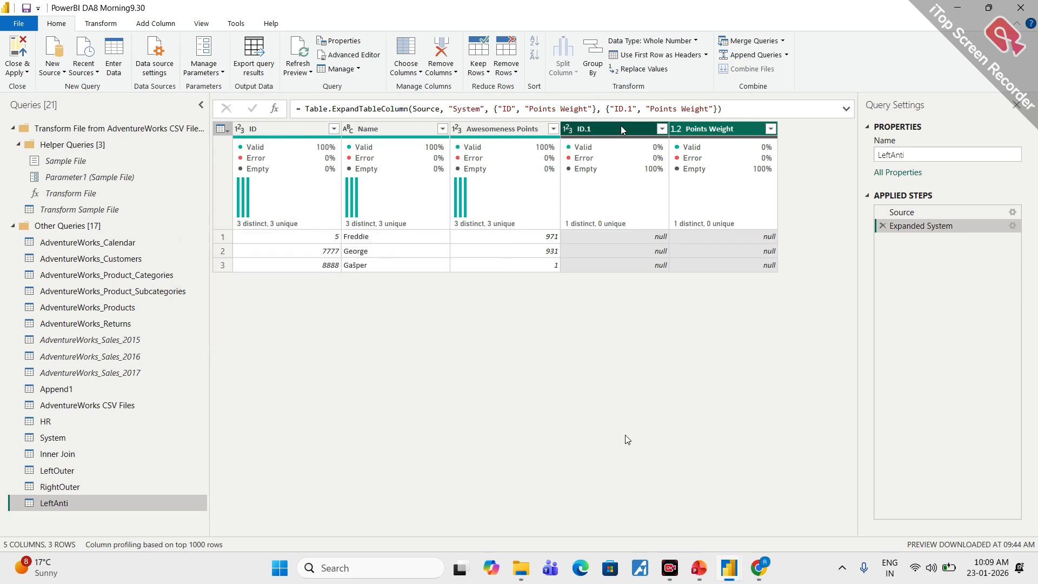
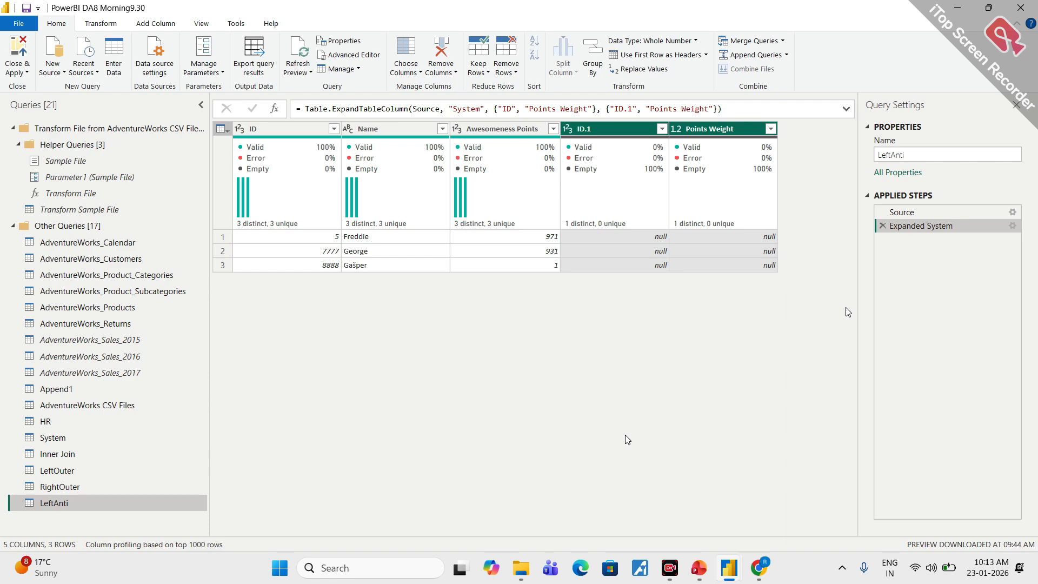
- Merge HR with System as a new query using a Right Anti (rows only in second) join, matching both tables on ID
click(52, 422)
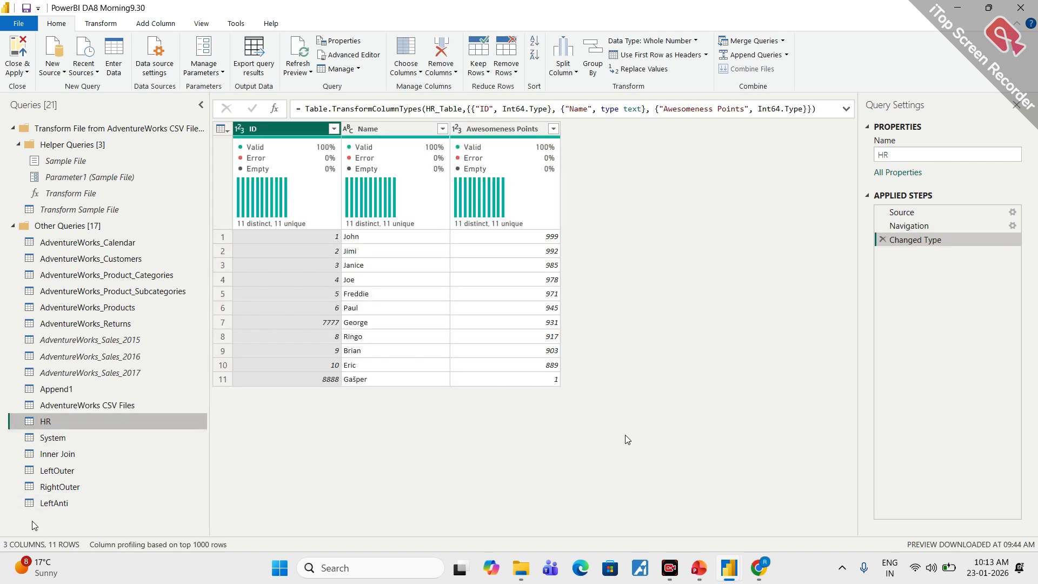
click(59, 503)
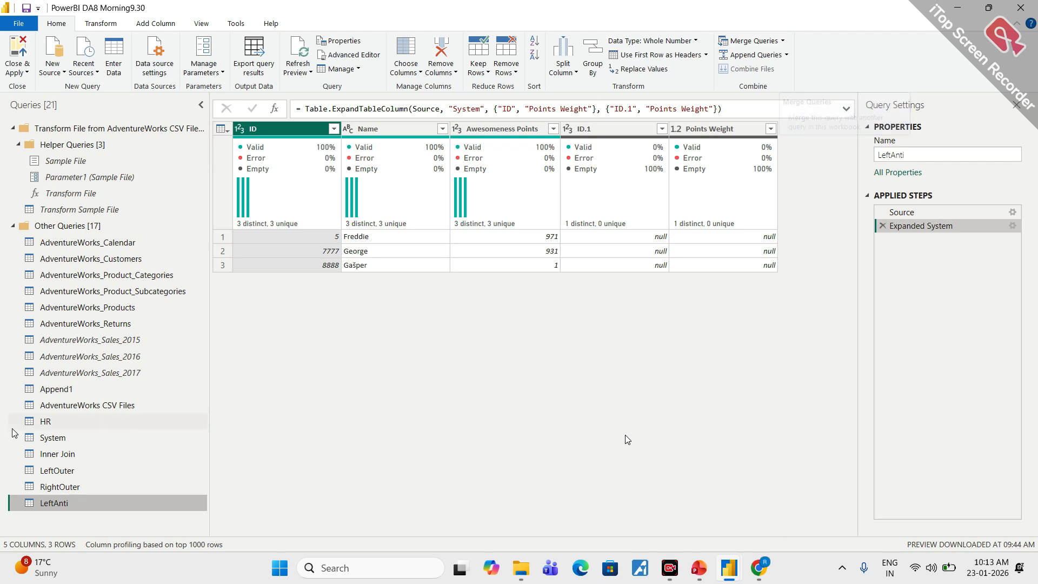
click(63, 415)
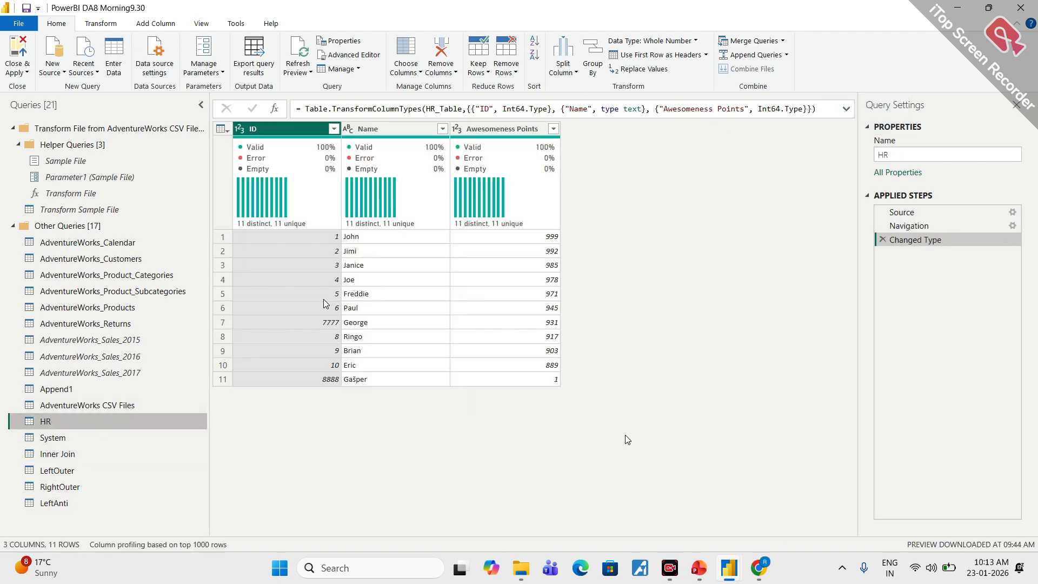
click(782, 46)
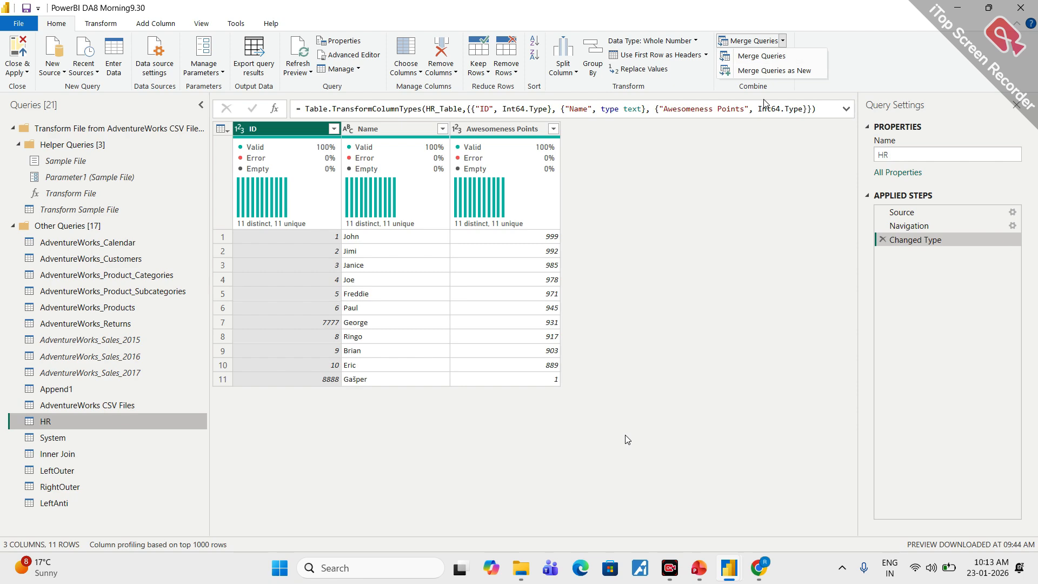
click(778, 71)
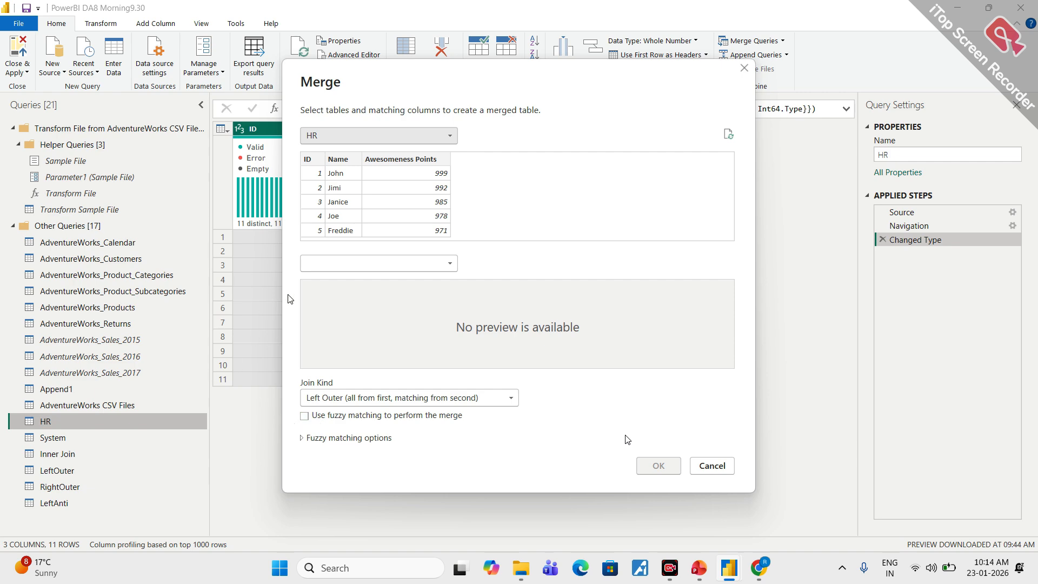
click(395, 265)
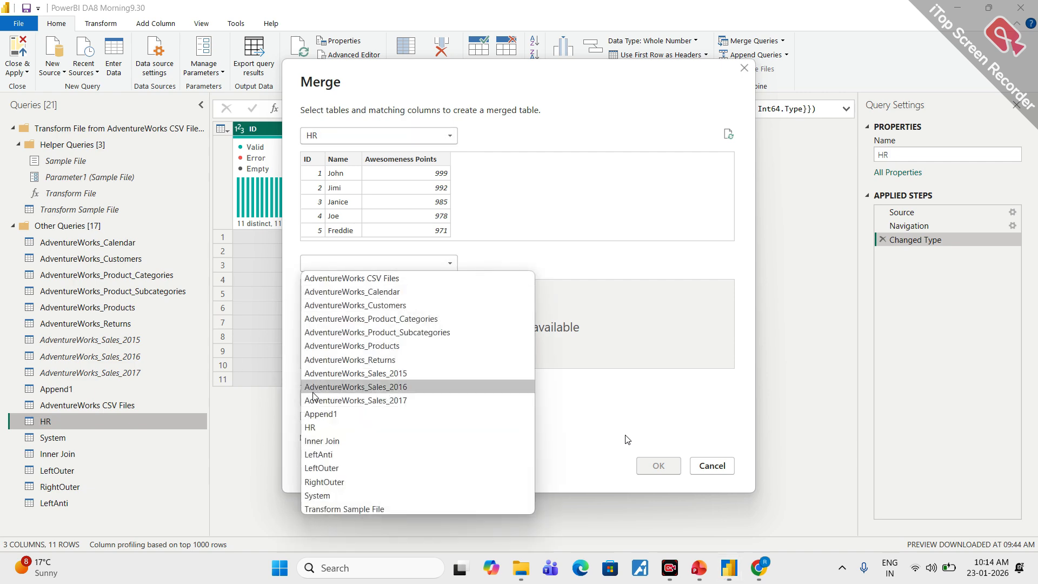
click(327, 495)
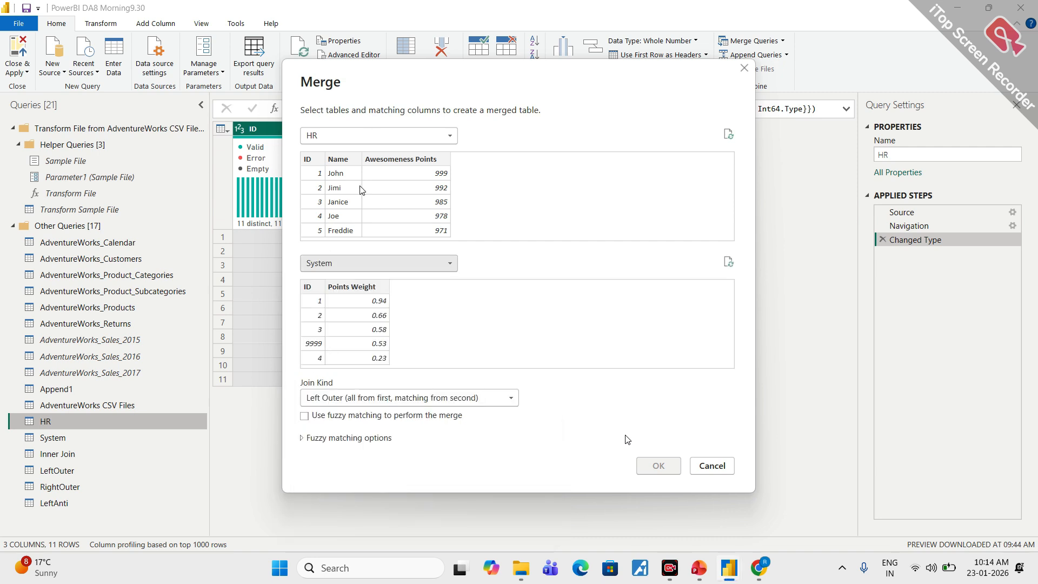
click(313, 160)
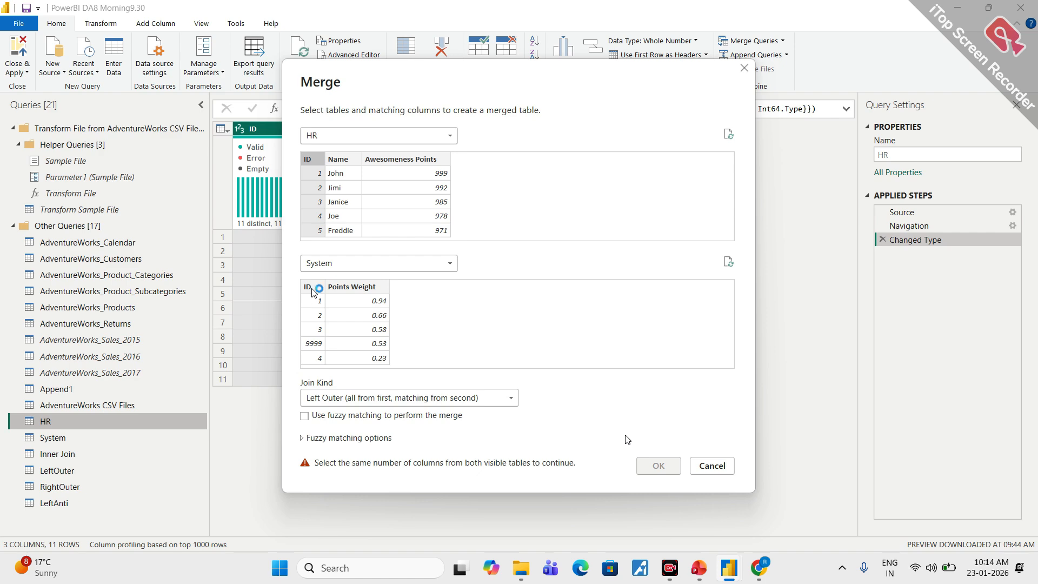
click(310, 286)
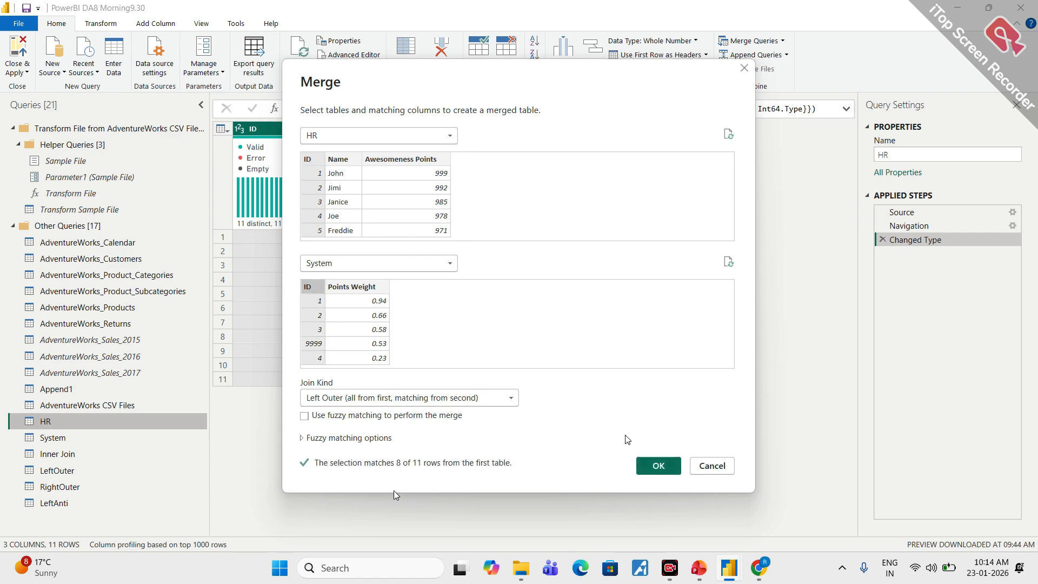
click(460, 400)
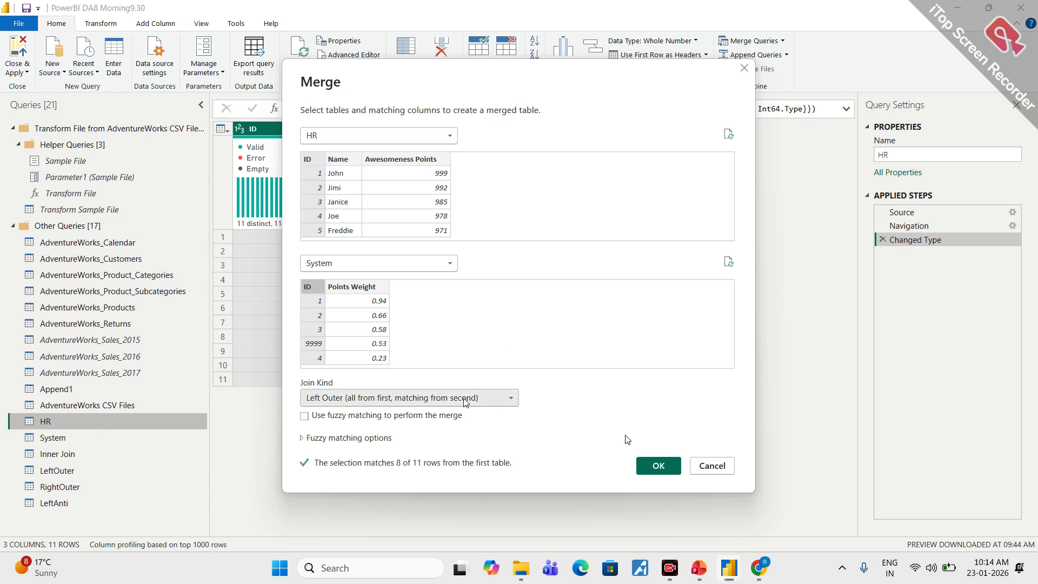
click(378, 479)
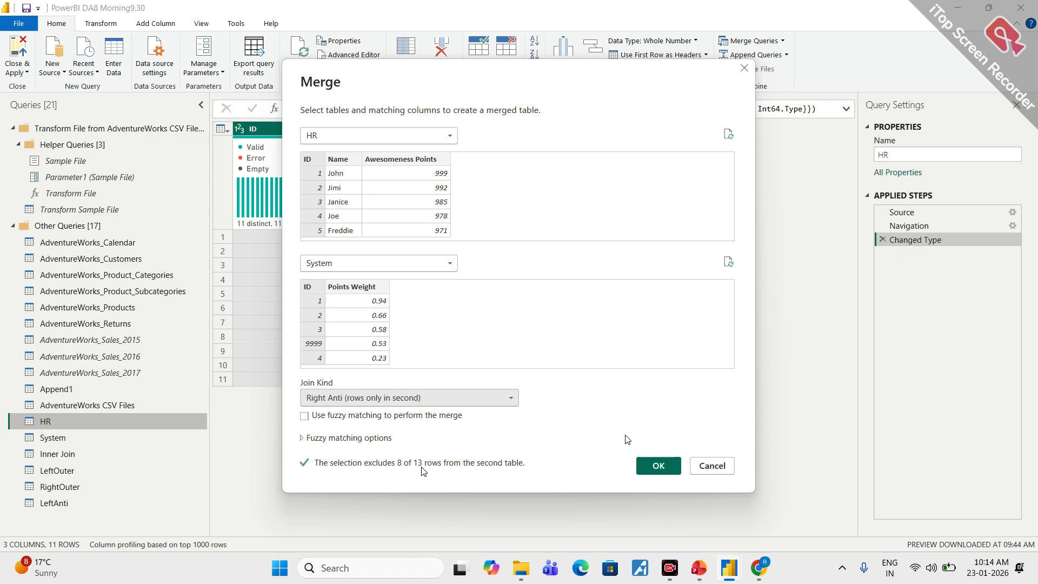
click(669, 468)
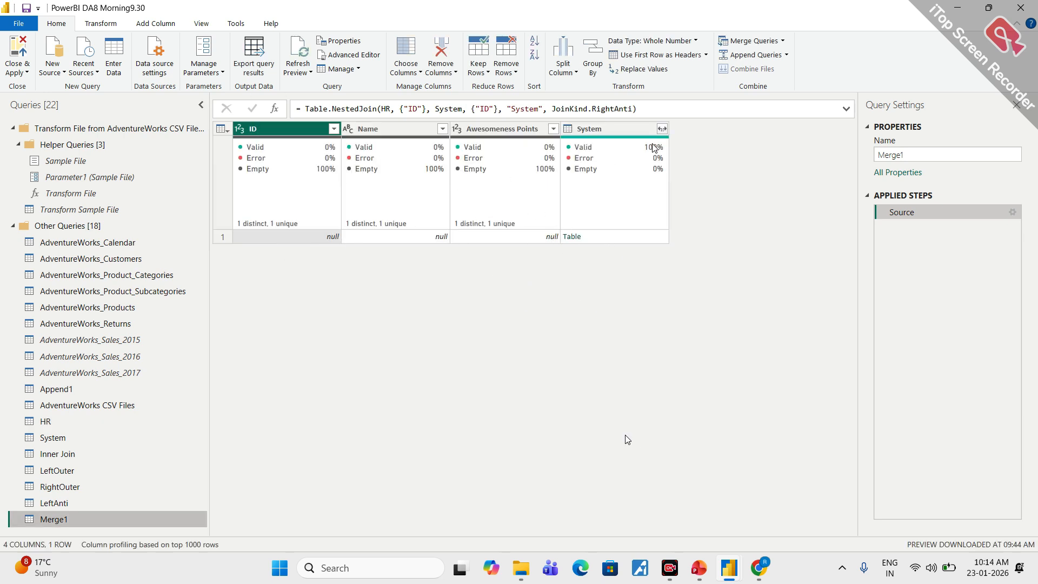
- Expand the System column into ID and Points Weight without a prefix, and rename the merged query as RightAnti
click(661, 130)
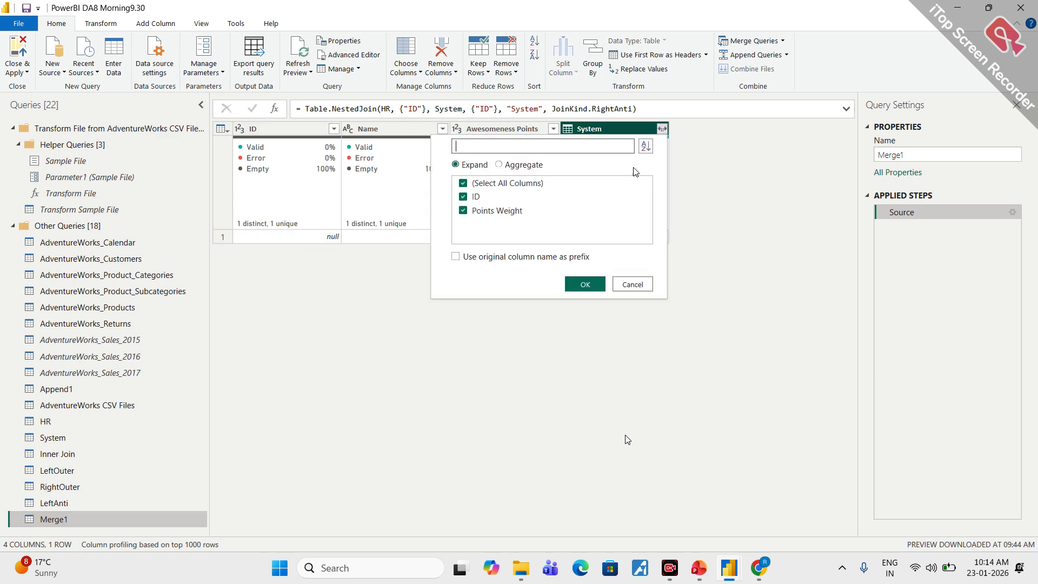
click(585, 284)
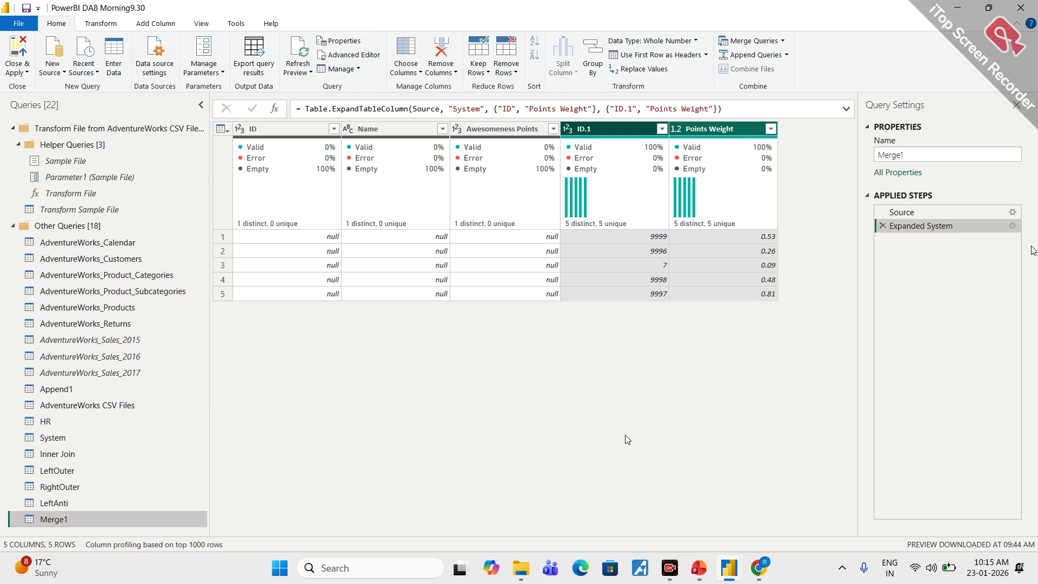
click(909, 154)
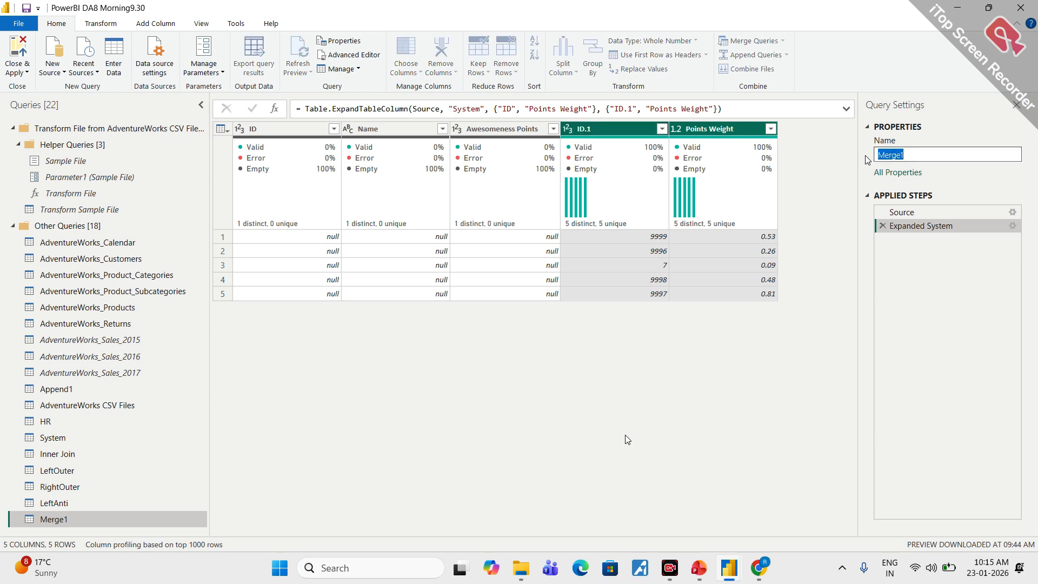
text(RightAnti)
key(Return)
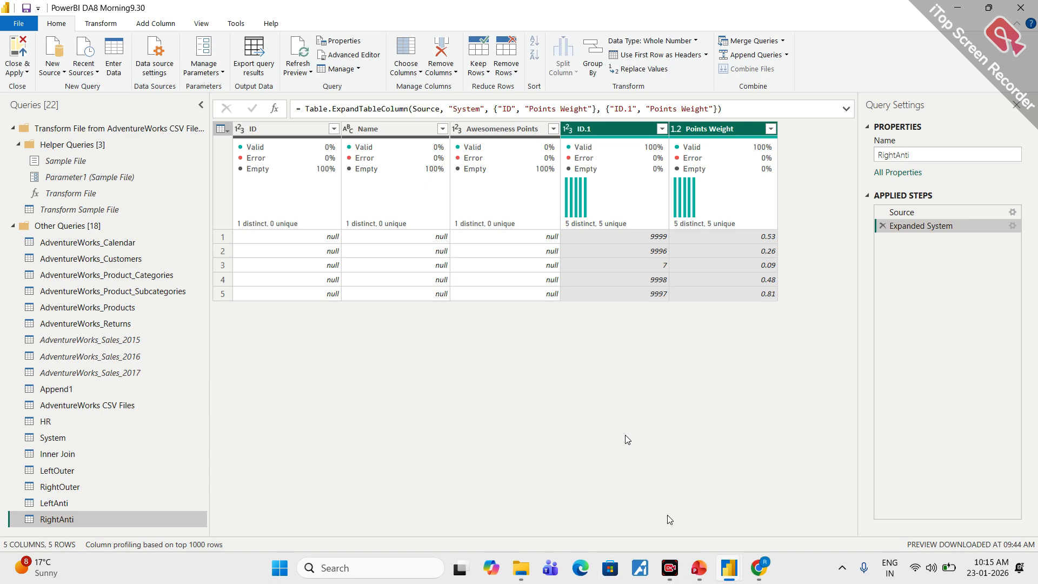
- Switch to the PowerPoint presentation and review the Inner, Left Outer and Right Outer merge slides
click(699, 568)
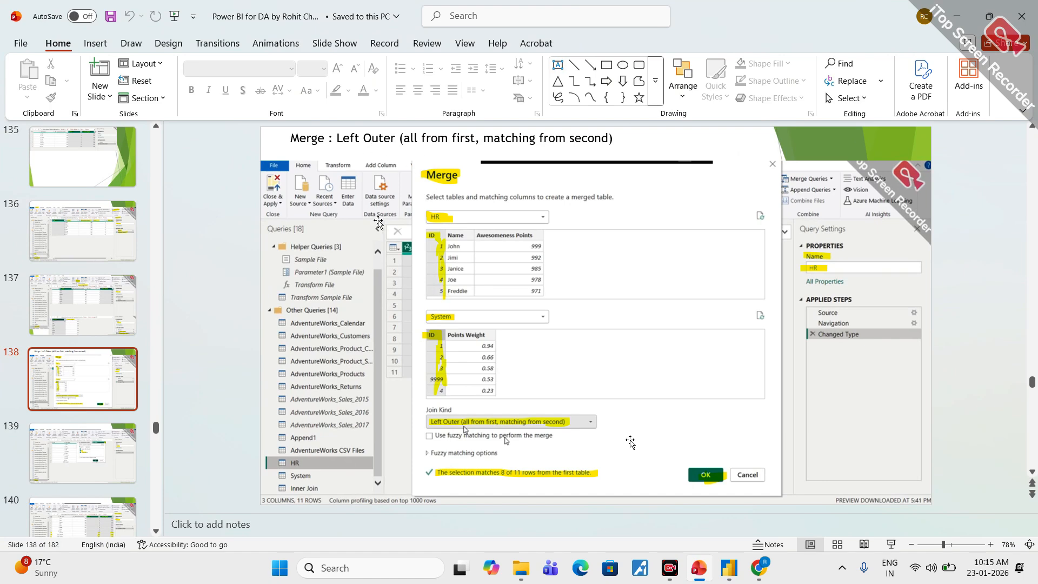
scroll(385, 227, down, 1)
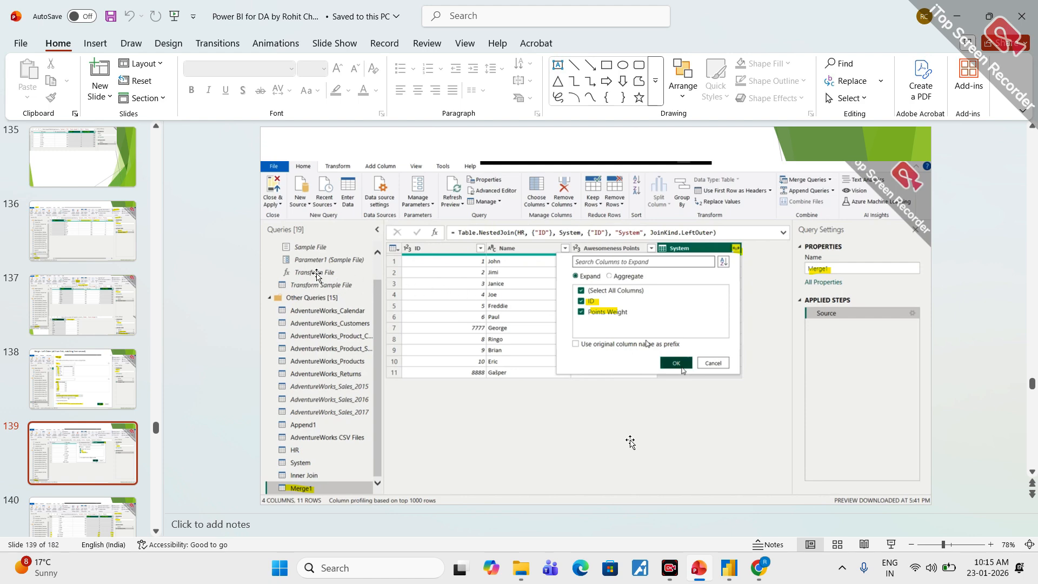
scroll(631, 442, up, 3)
scroll(630, 443, up, 4)
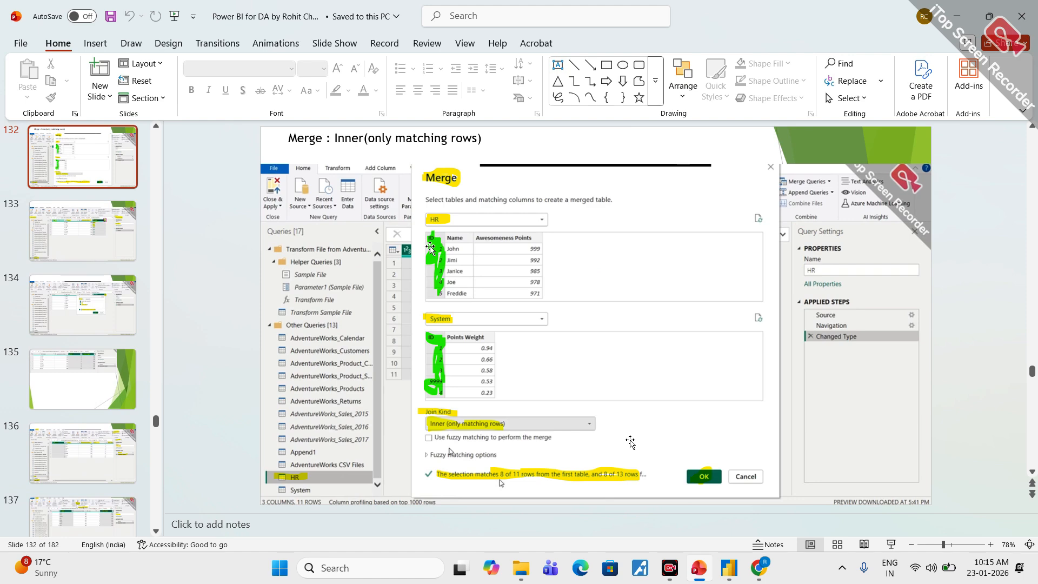
scroll(630, 442, down, 2)
scroll(631, 442, down, 3)
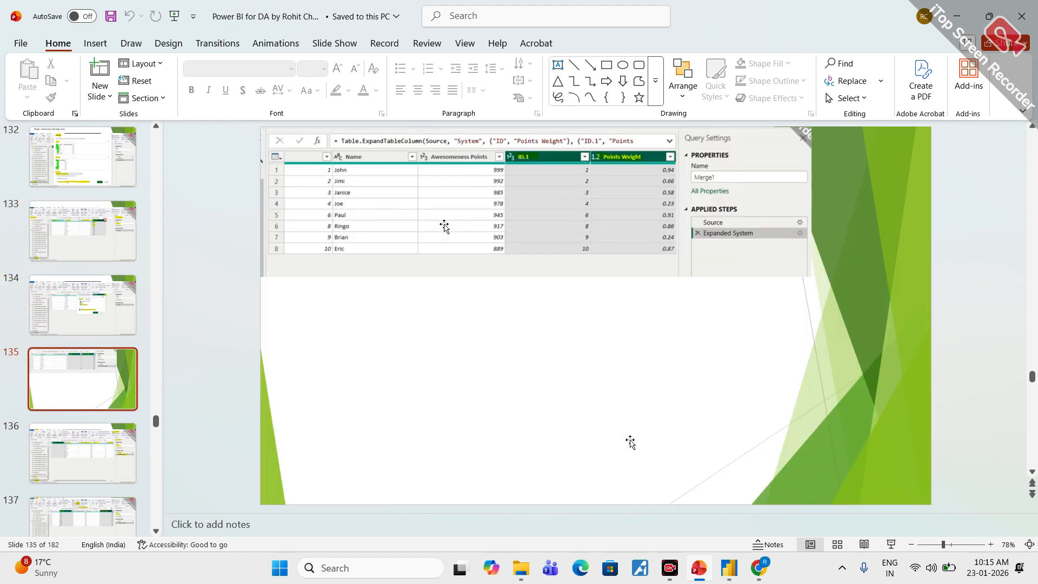
scroll(630, 442, down, 1)
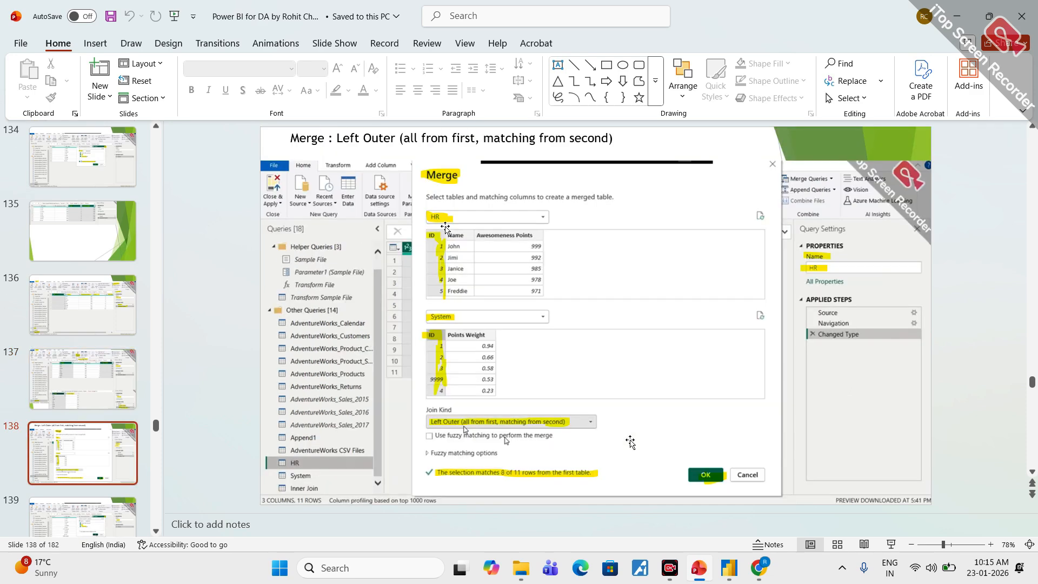
scroll(630, 442, down, 1)
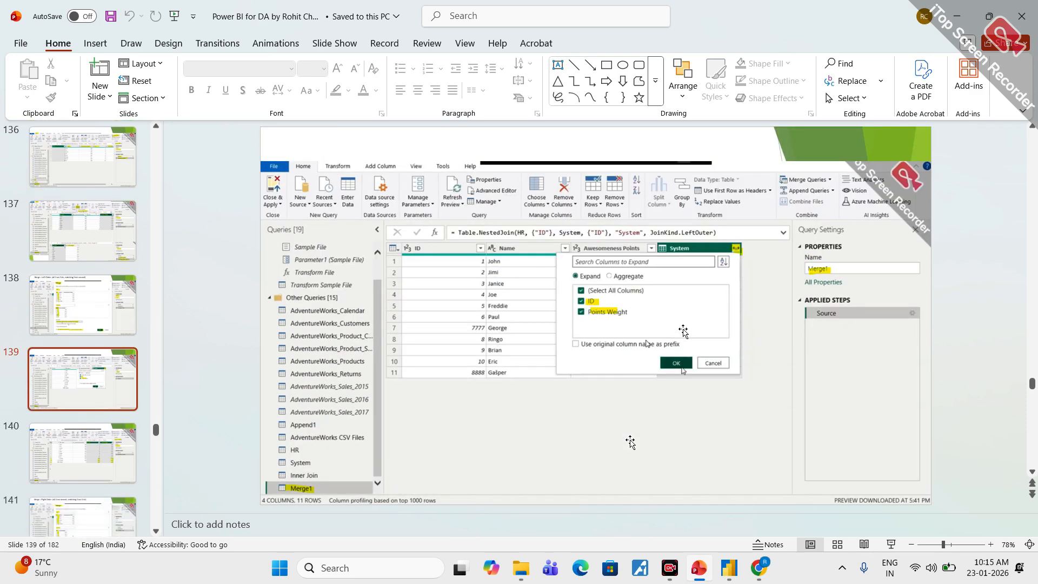
scroll(630, 442, down, 2)
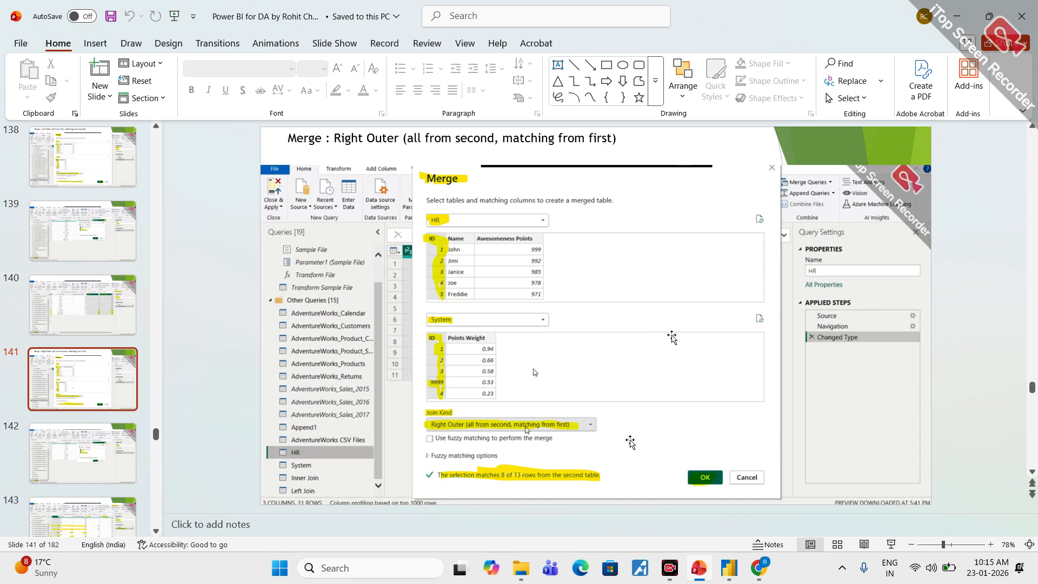
scroll(672, 336, down, 3)
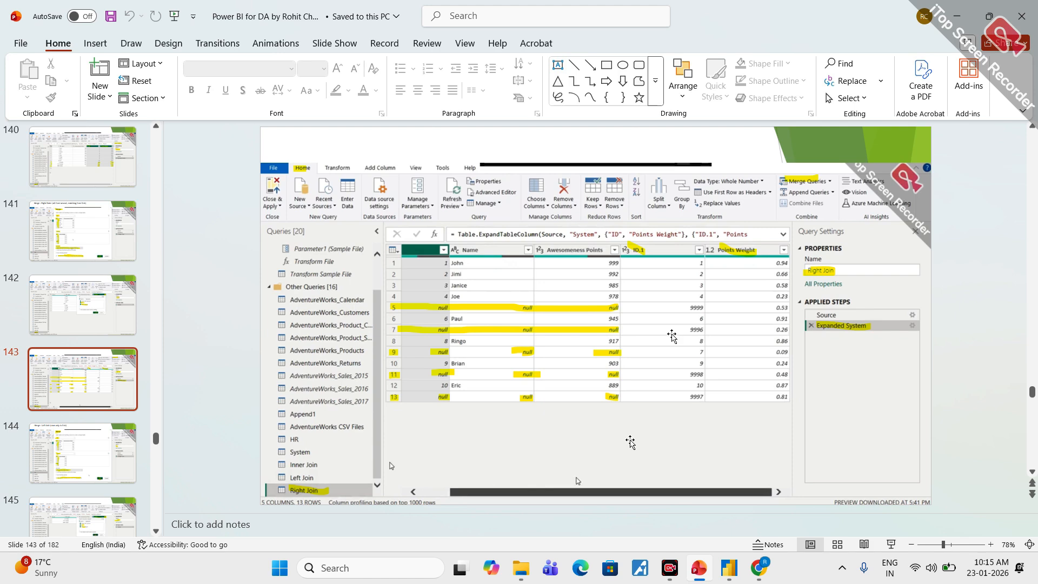
scroll(672, 336, down, 1)
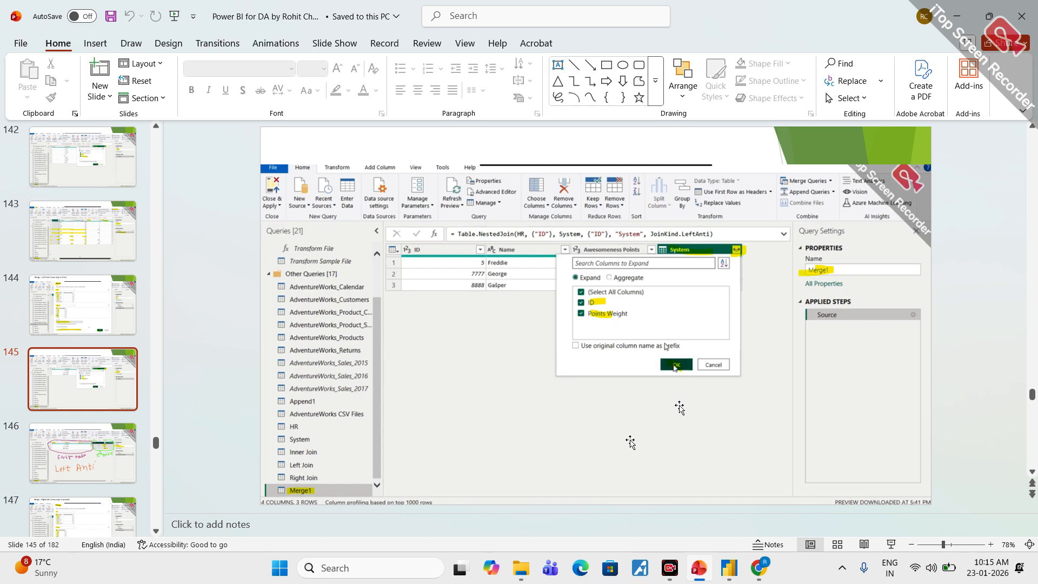
- Review the slides on the Left Anti and Right Anti merges, including the System column expansion and resulting tables
key(Page_Down)
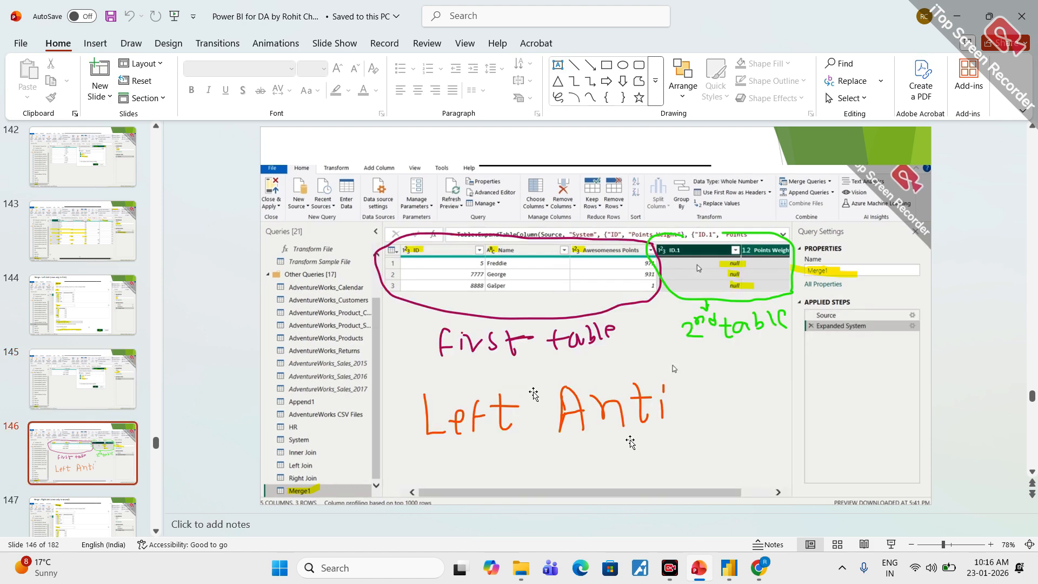
key(Page_Down)
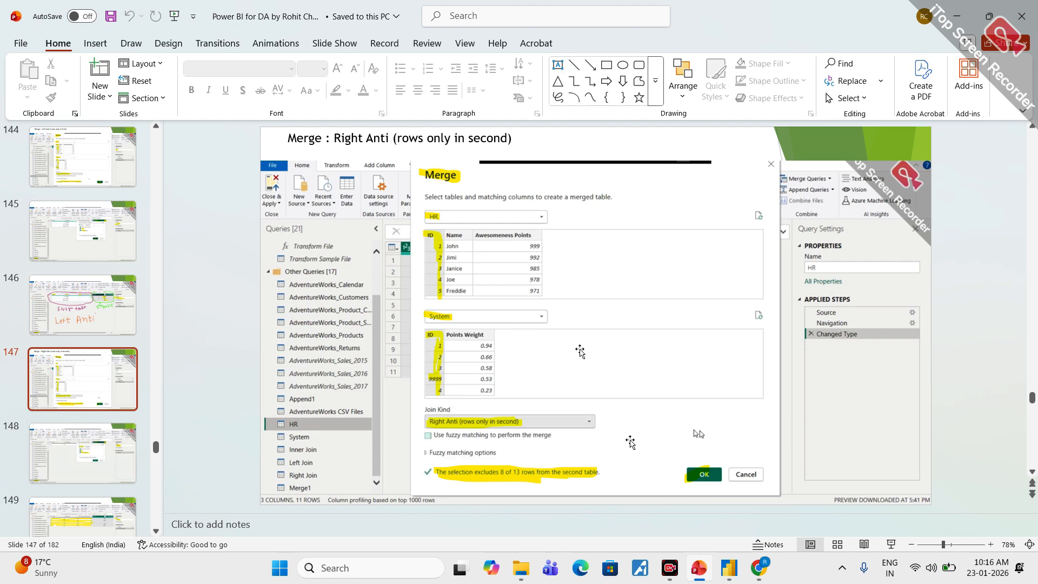
key(Page_Up)
key(Page_Down)
key(Page_Down)
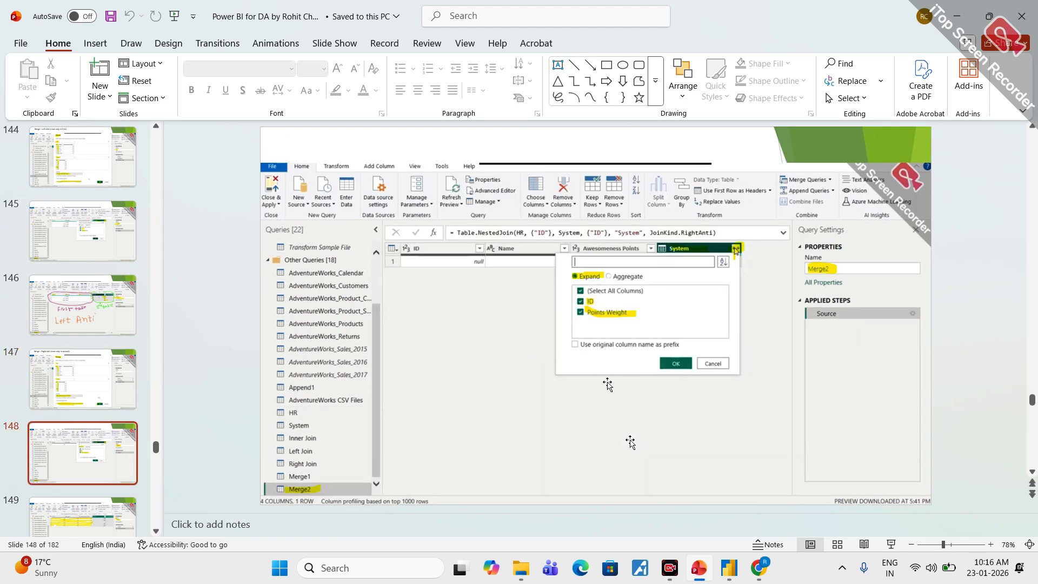
key(Page_Down)
key(Page_Down)
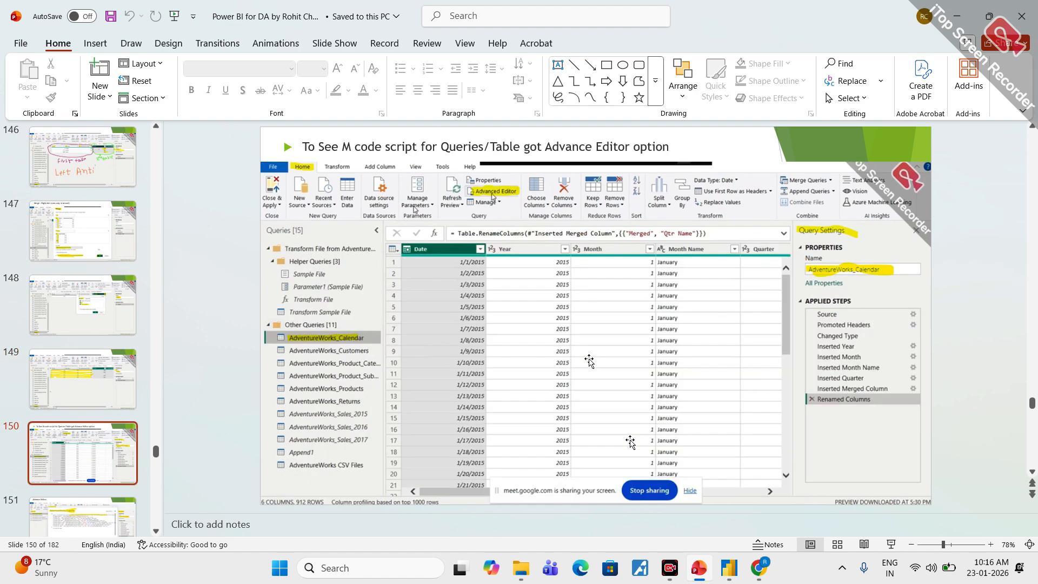
key(Page_Up)
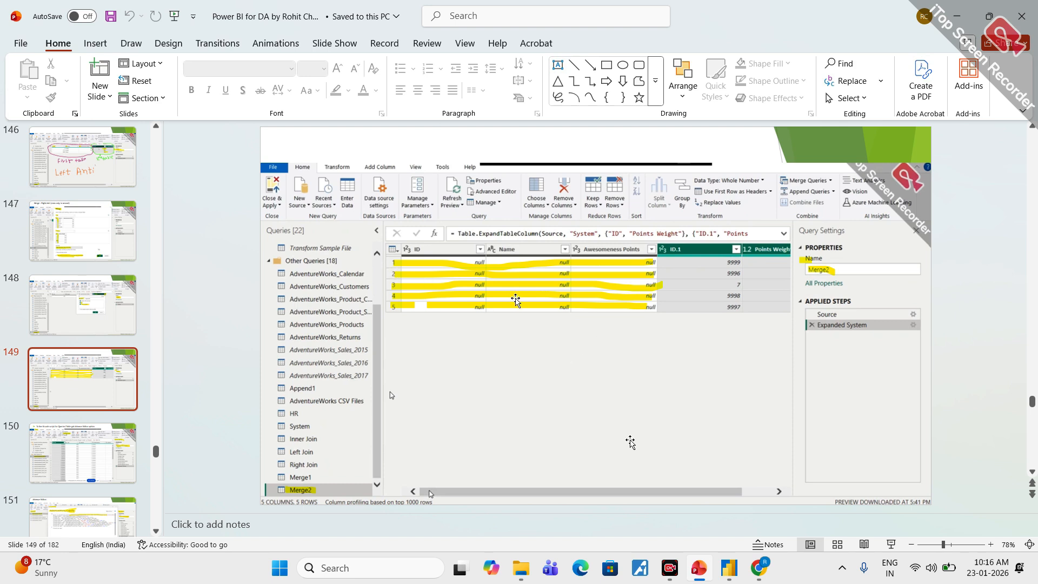
key(Page_Up)
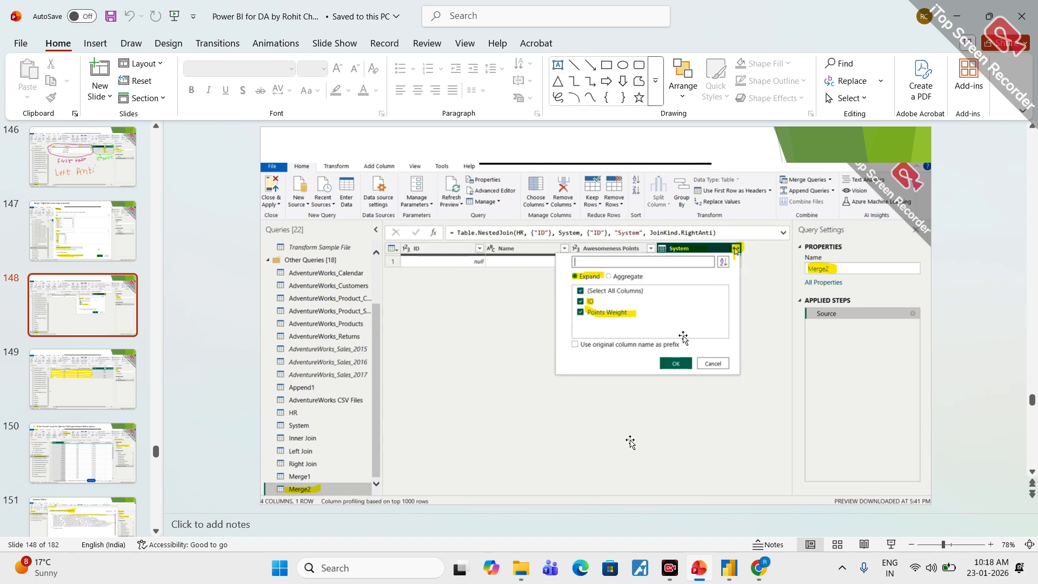
- Switch to the Power Query Editor and merge HR with System as a new query using a Full Outer (all rows from both) join on ID
mouse_move(730, 567)
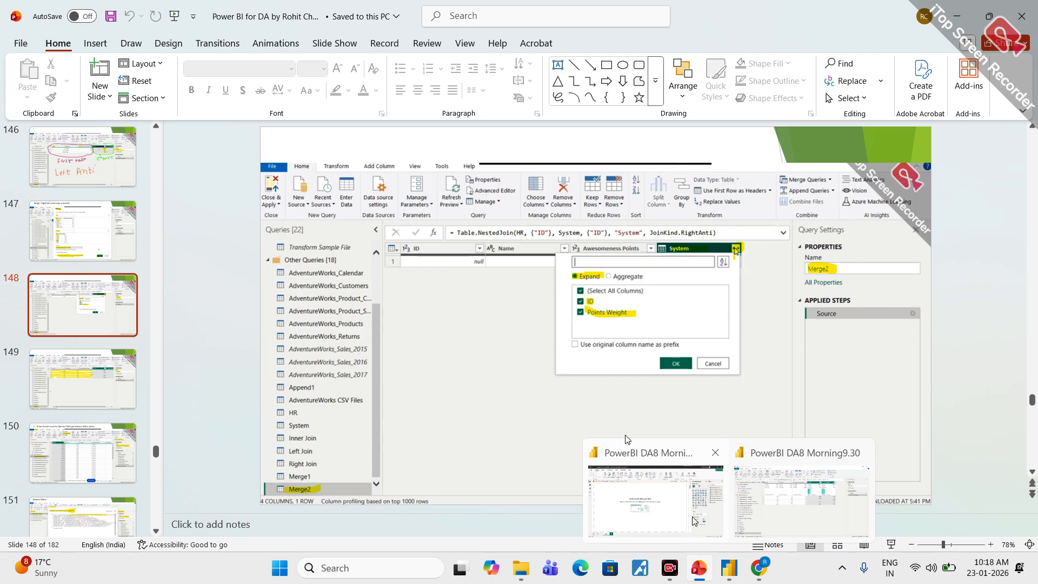
click(783, 501)
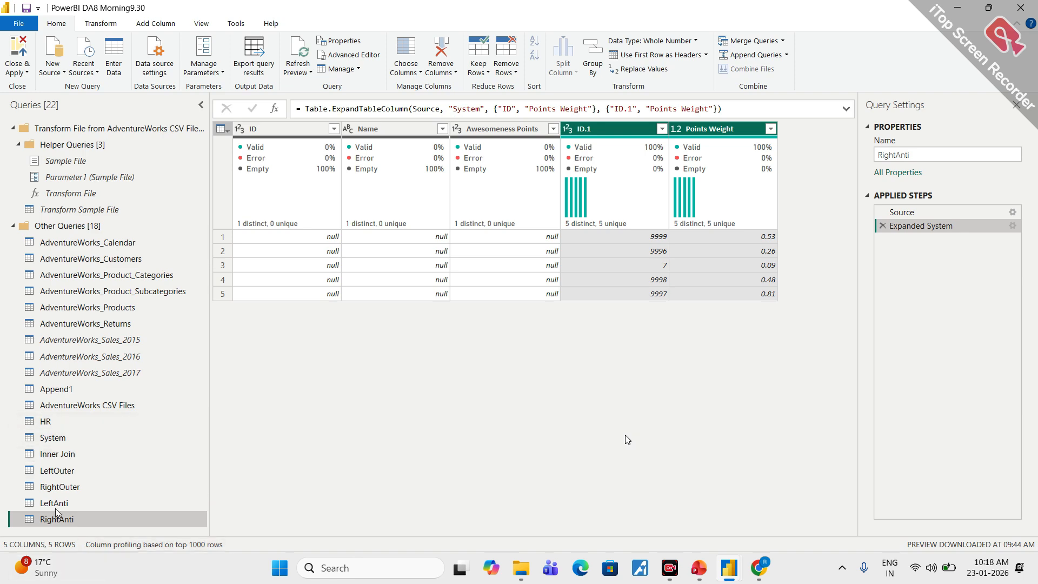
click(39, 421)
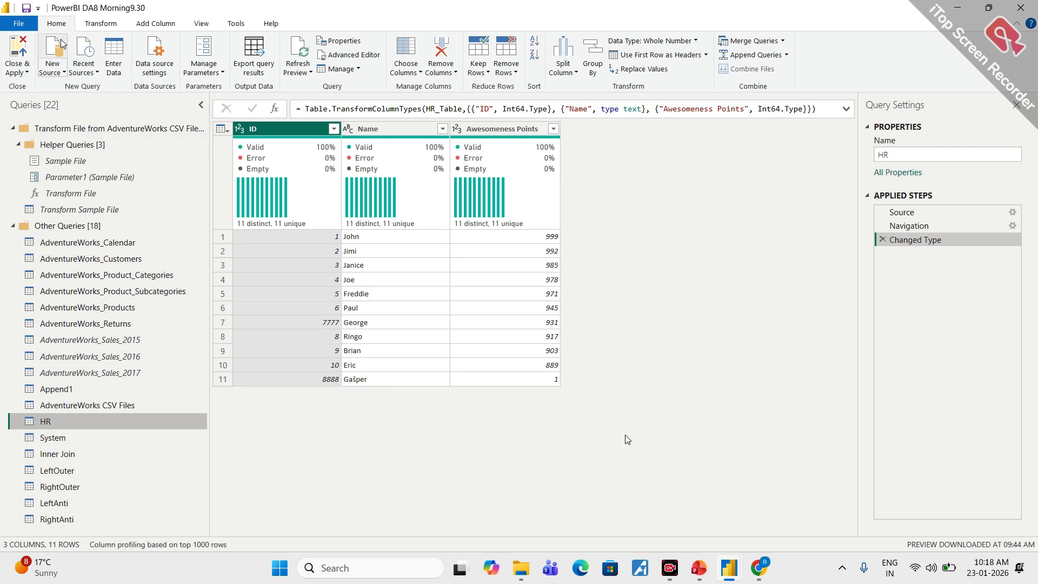
click(783, 41)
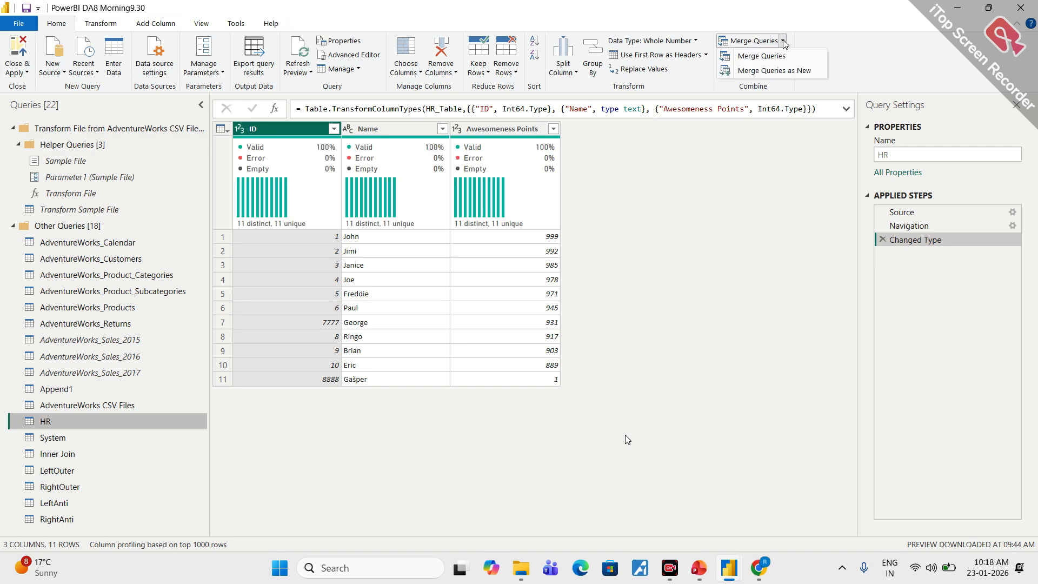
click(774, 70)
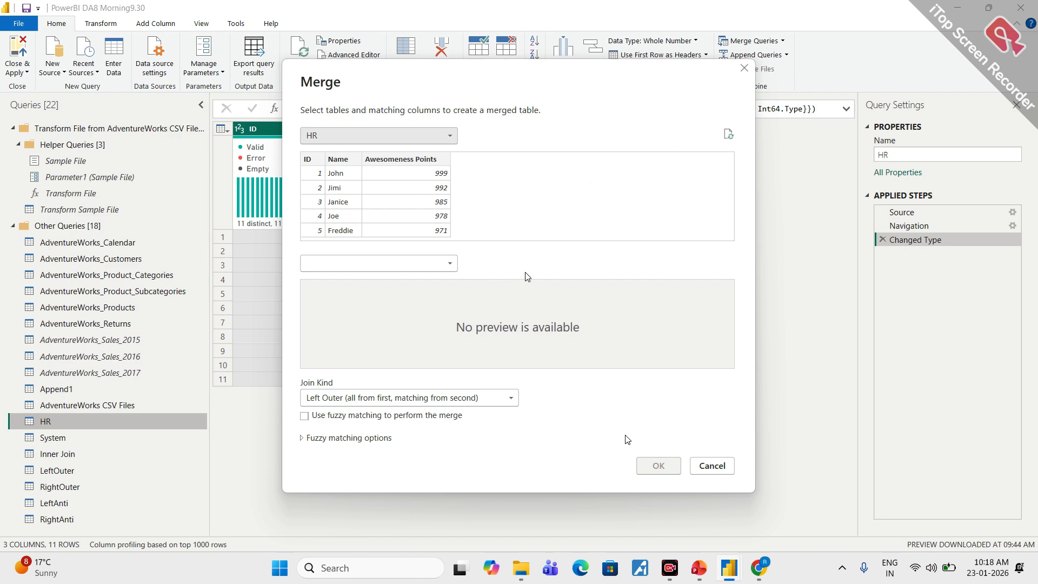
click(413, 262)
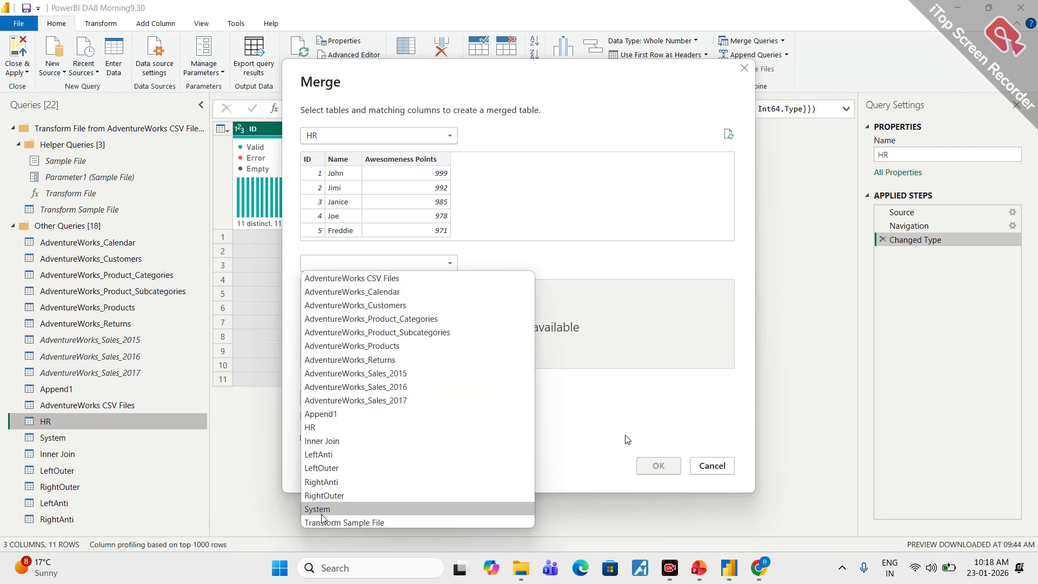
click(318, 508)
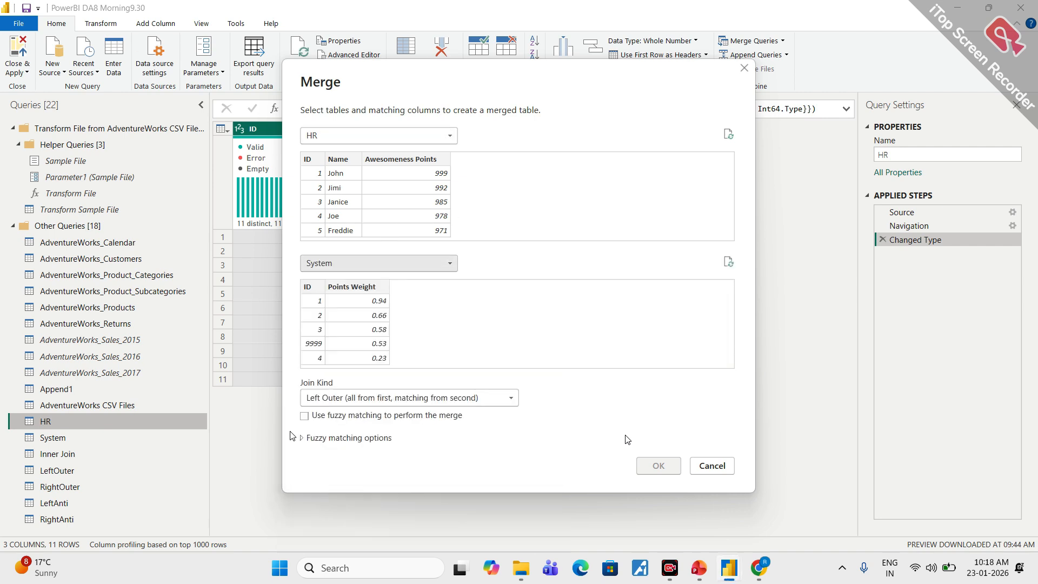
click(308, 162)
click(307, 289)
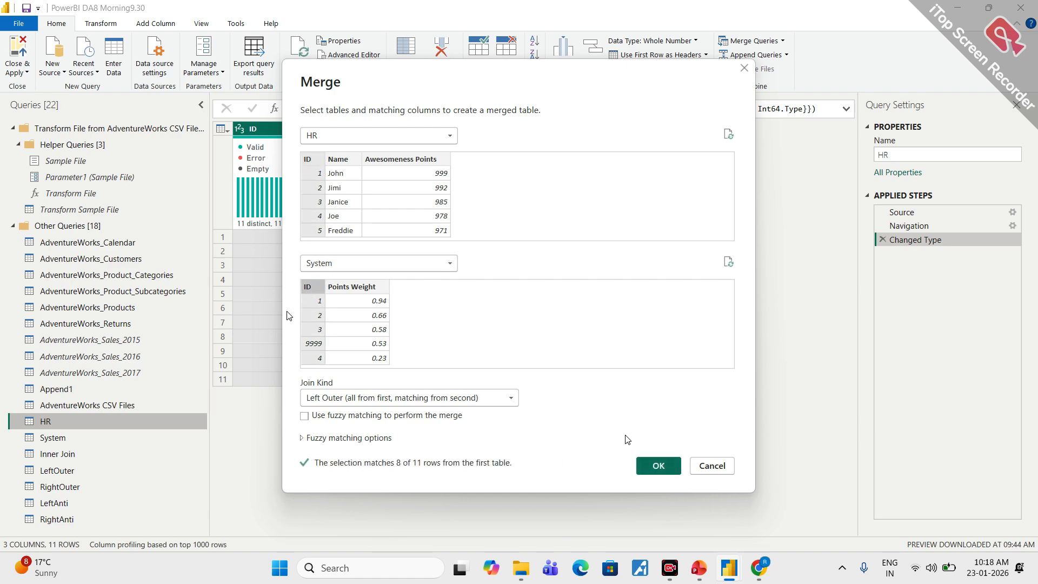
click(503, 401)
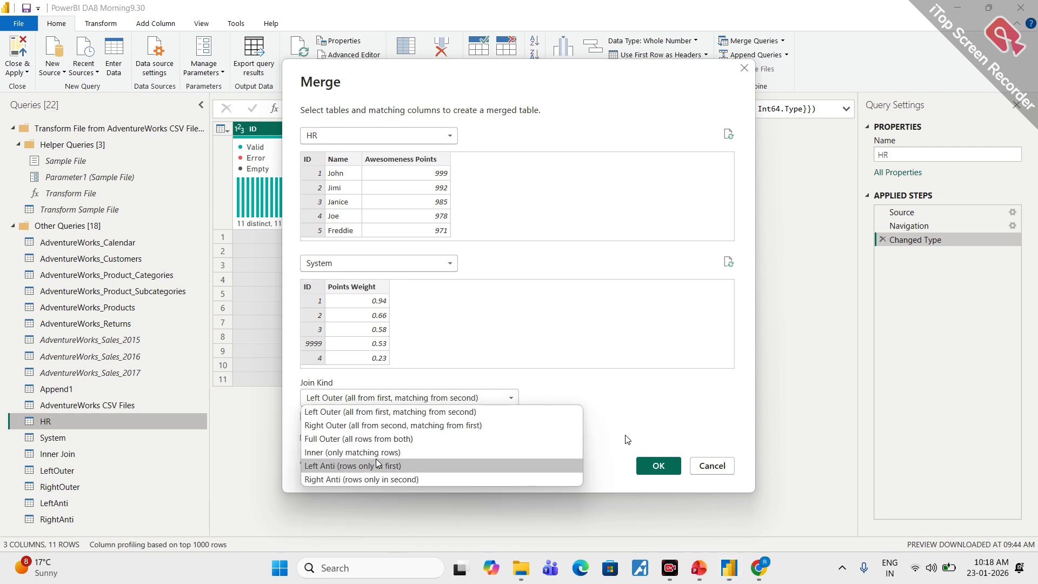
click(362, 440)
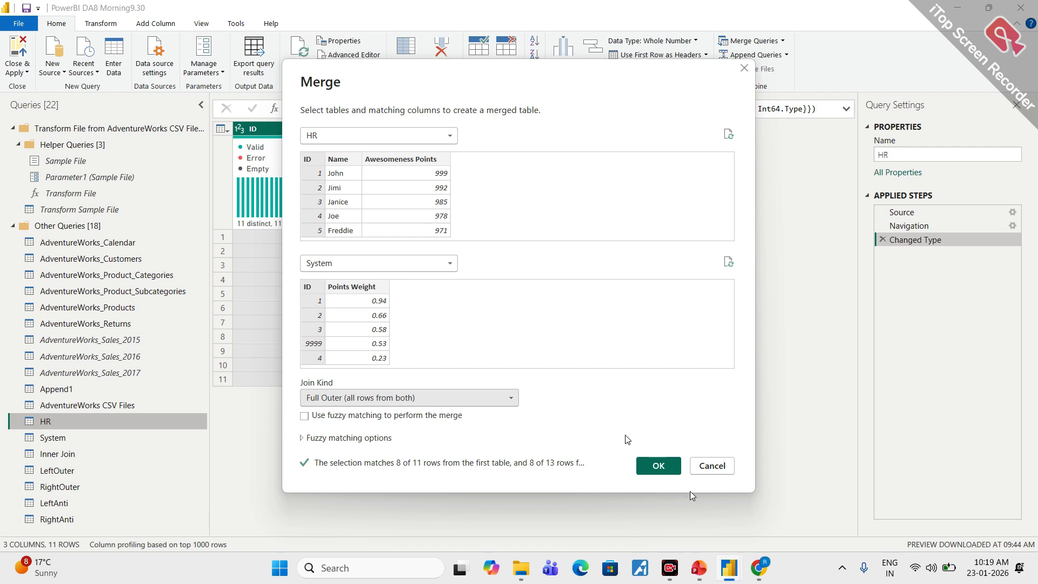
click(666, 467)
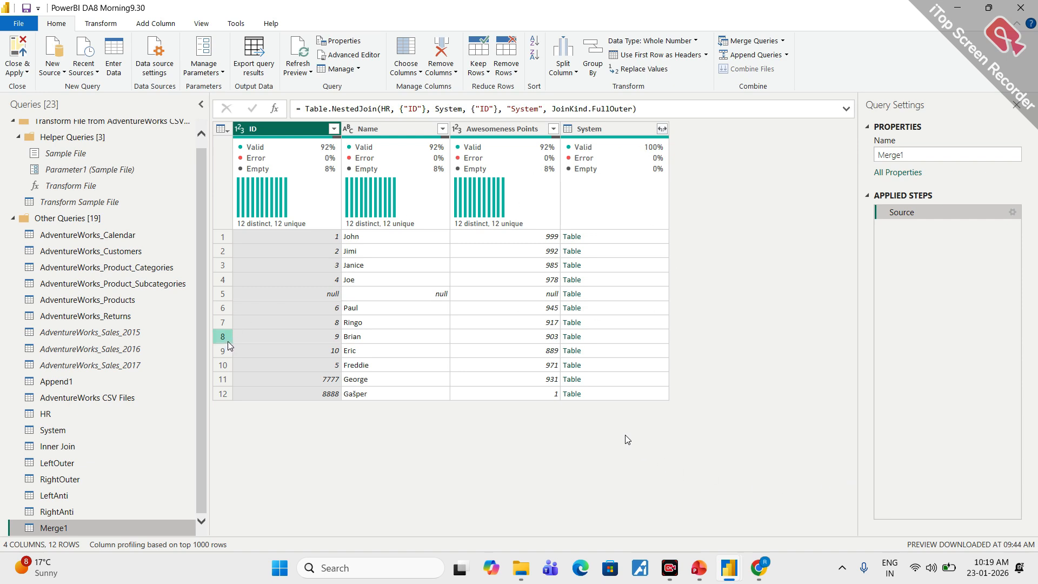
- Expand the System column into ID and Points Weight without a prefix, and rename the merged query as FullOuter
click(663, 130)
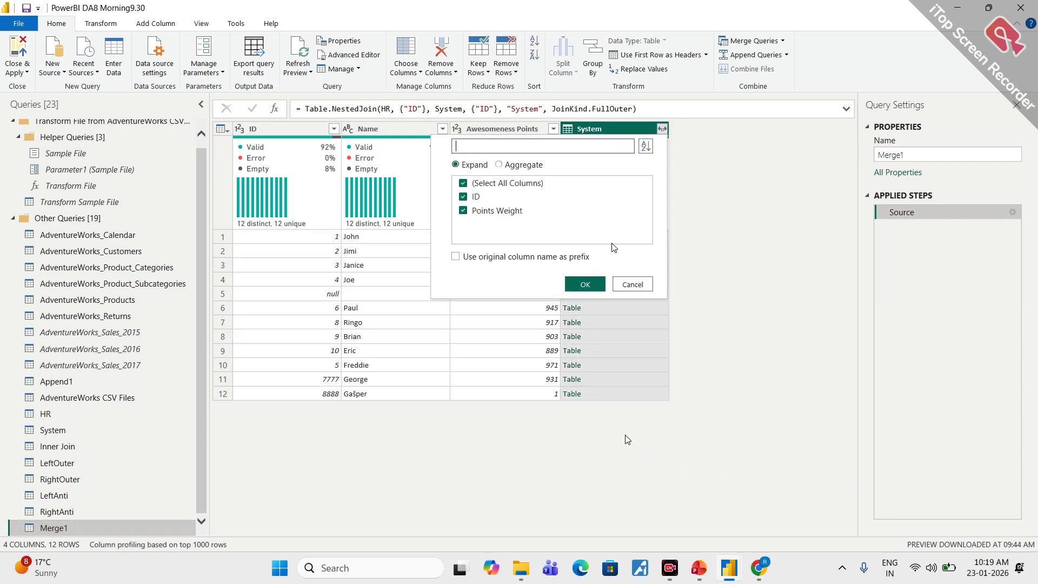
click(583, 284)
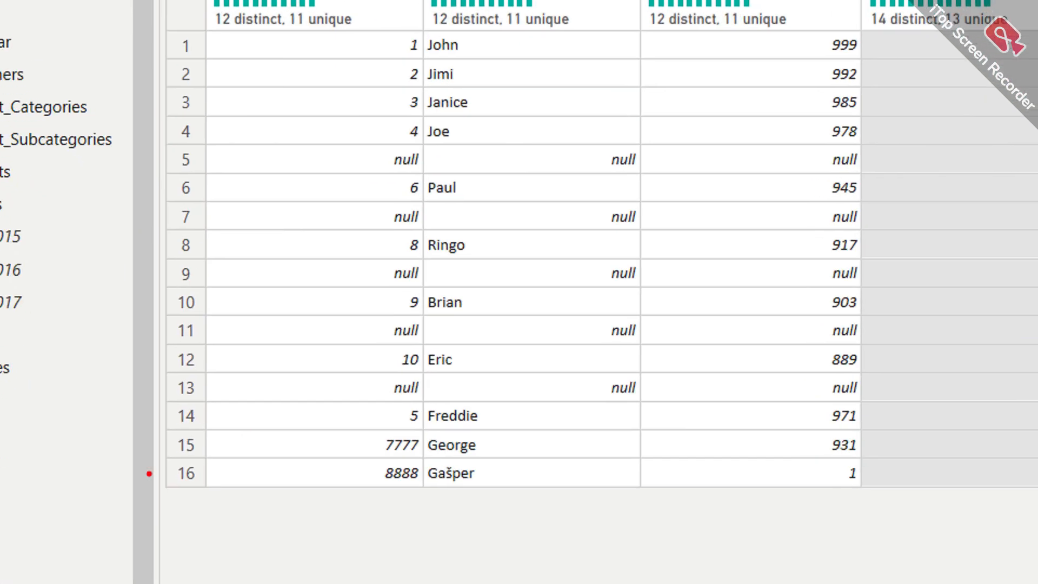
mouse_move(189, 445)
mouse_down()
mouse_move(213, 515)
mouse_move(194, 456)
mouse_up()
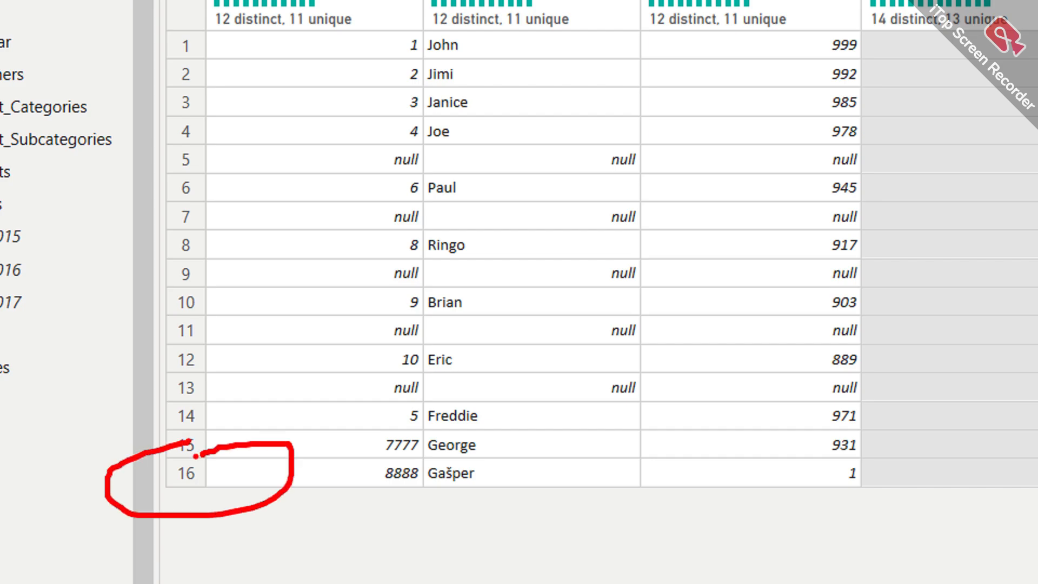
key(Escape)
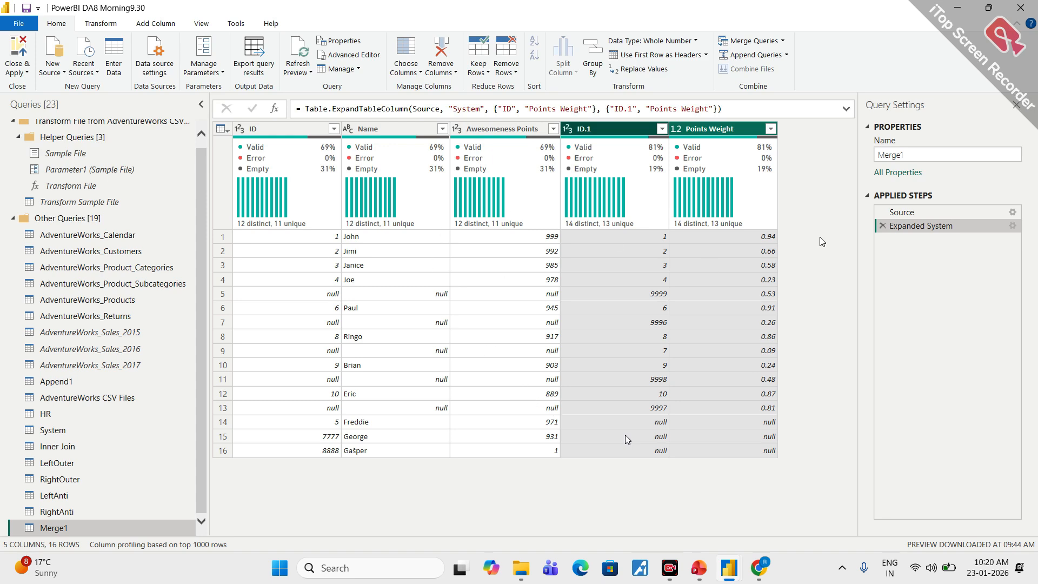
drag(907, 156, 871, 161)
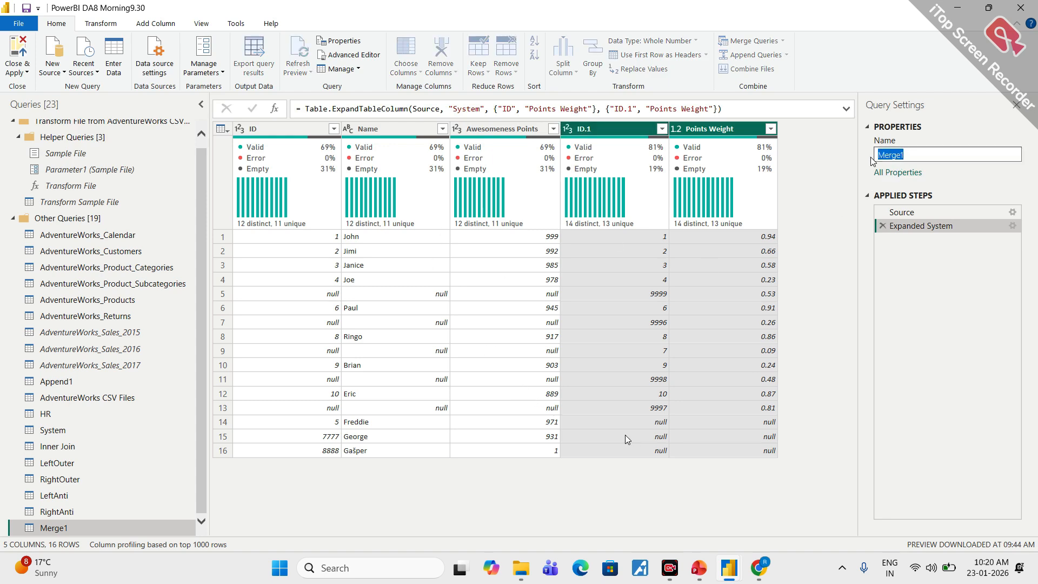
text(FullOuter)
key(Return)
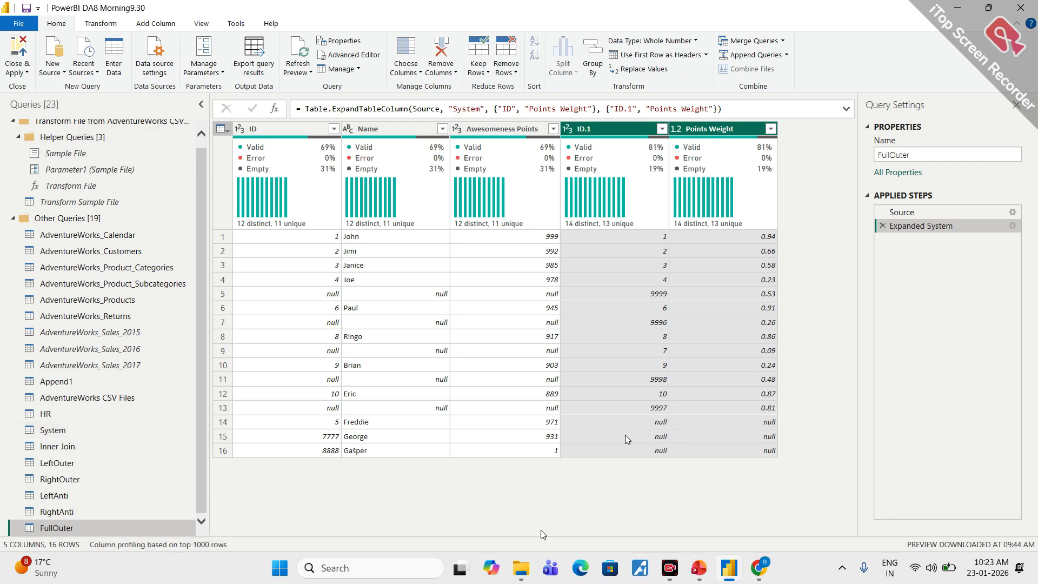
- Check the Google Meet call in Chrome and return to the Power Query Editor
mouse_move(759, 567)
click(670, 505)
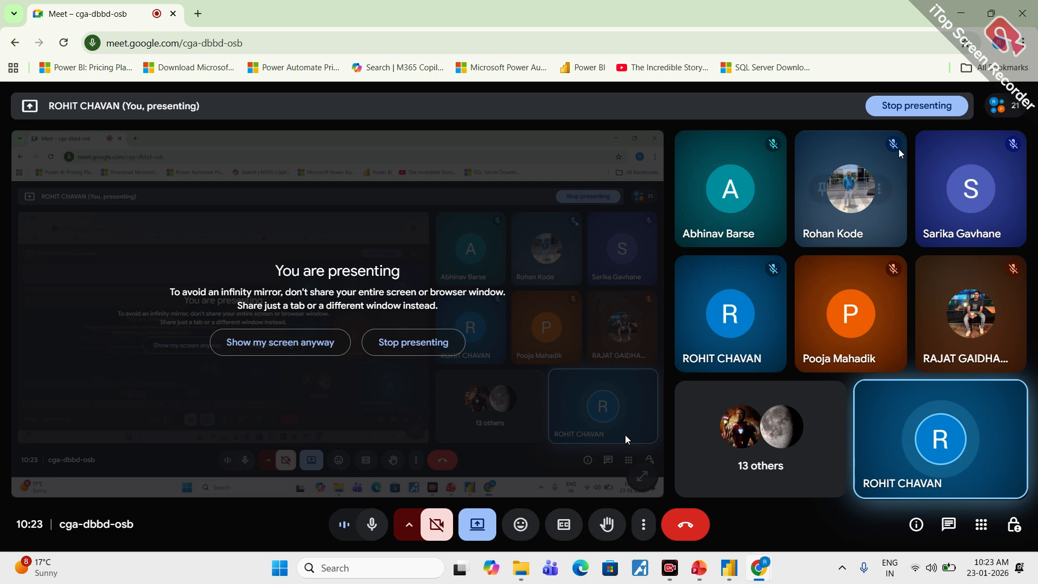
key(alt+Tab)
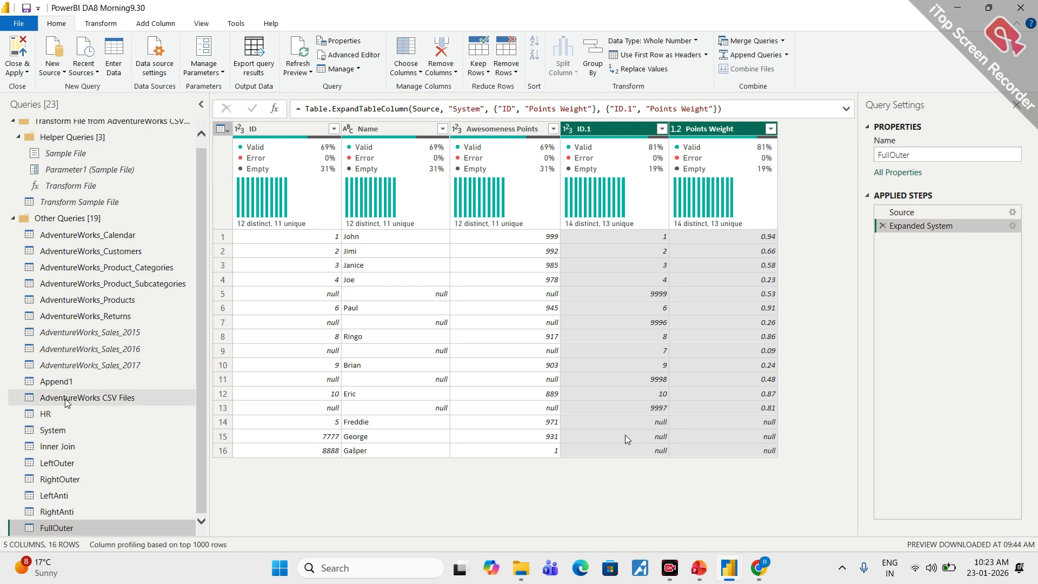
- Review the data in the Append1 and AdventureWorks_Sales_2015 queries
click(61, 382)
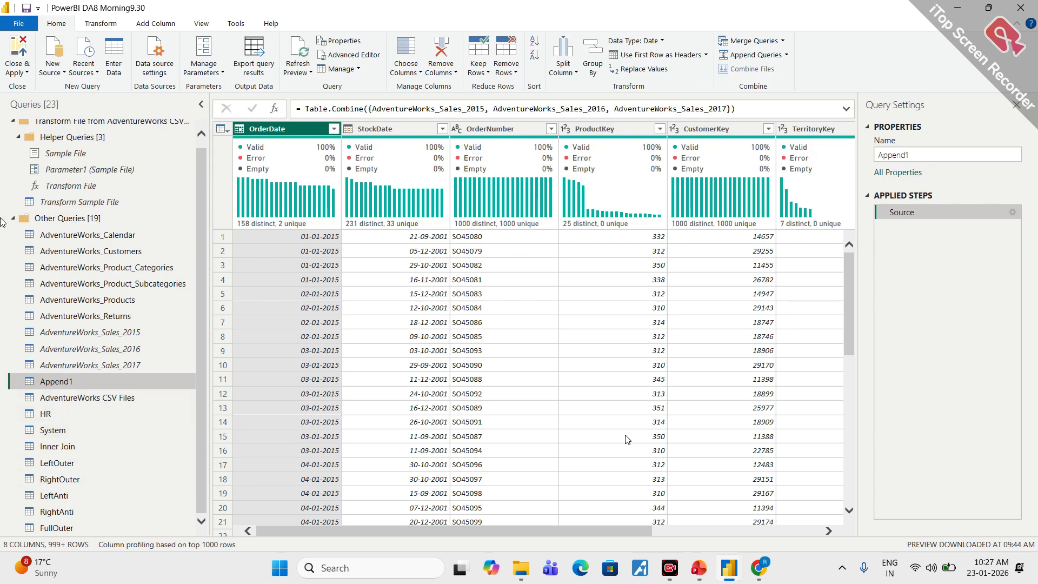
click(117, 334)
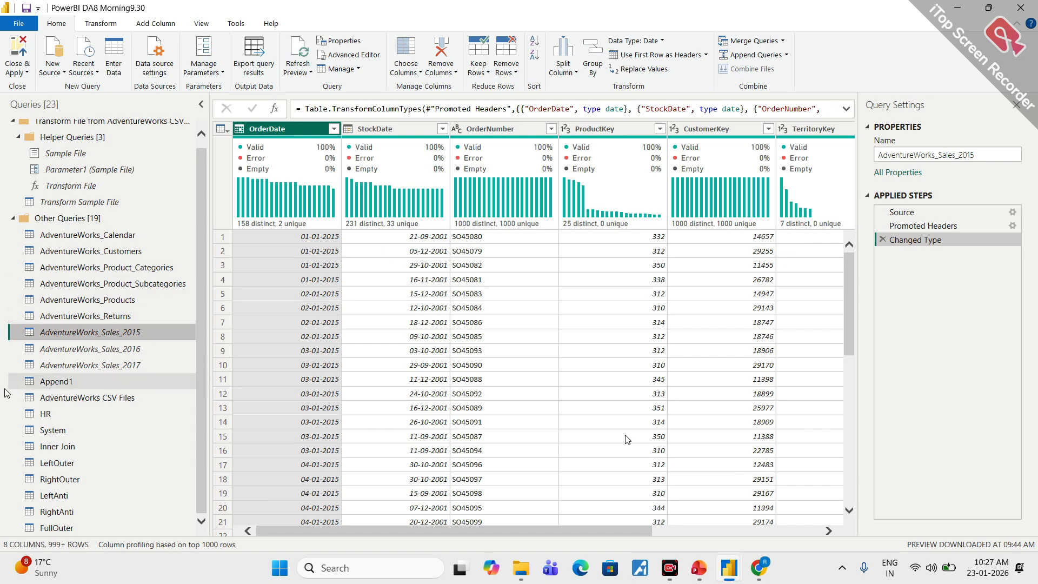
drag(358, 531, 320, 527)
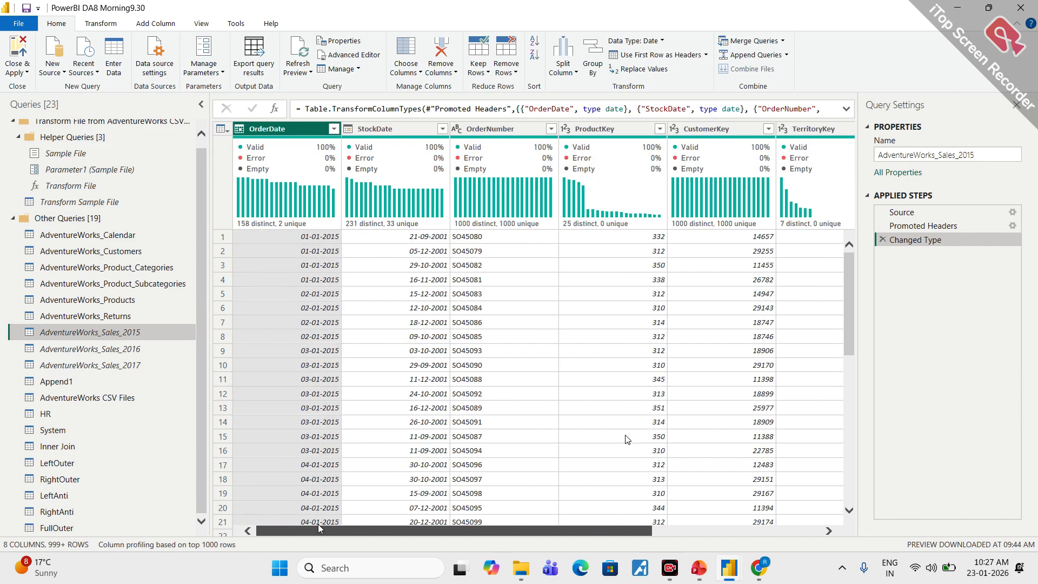
- Examine the Split Column by Delimiter settings and their advanced options for ProductName in AdventureWorks_Products, leaving the column unsplit
click(81, 301)
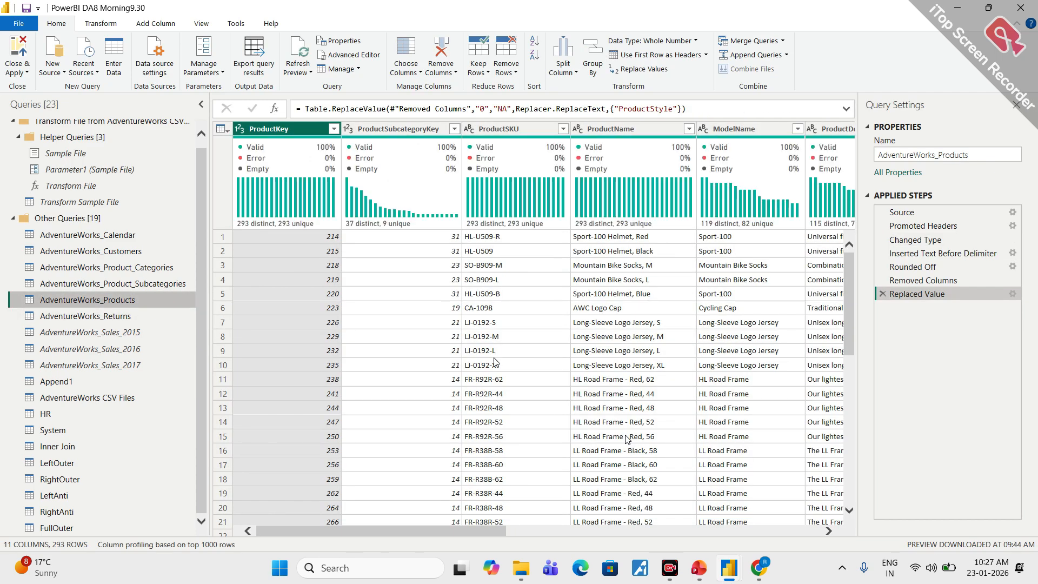
click(611, 131)
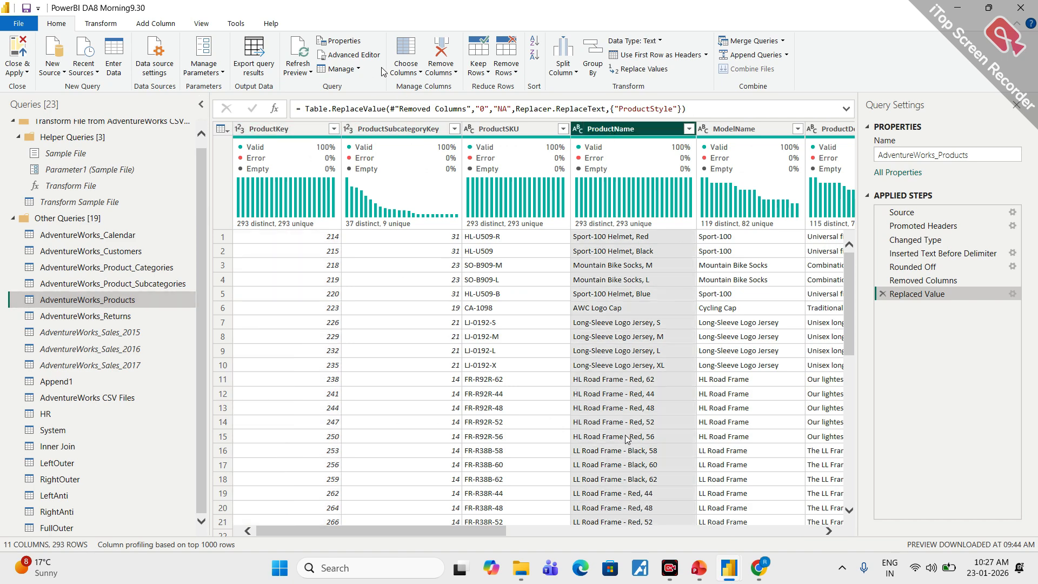
click(152, 25)
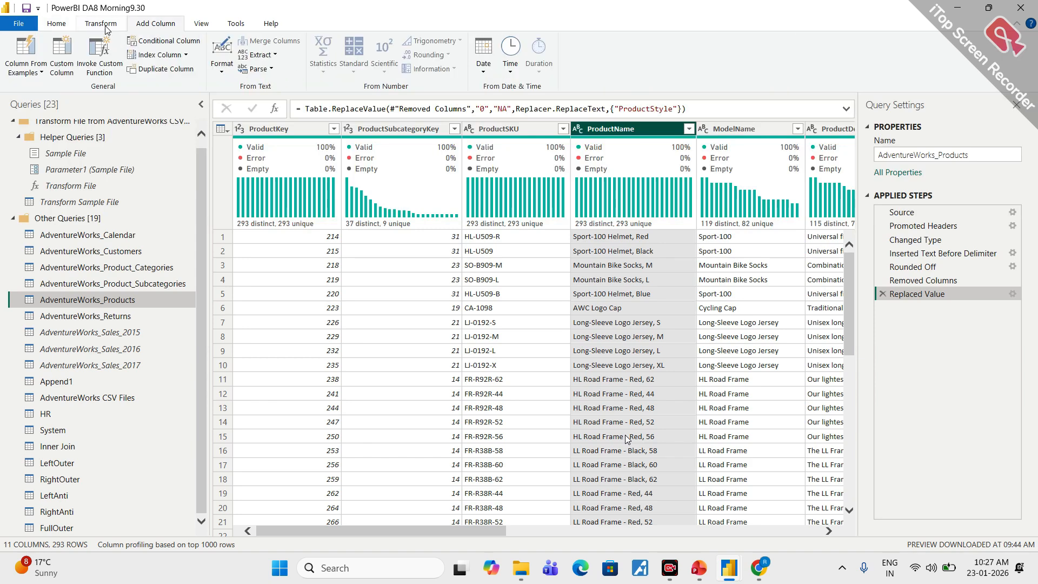
click(101, 23)
click(384, 65)
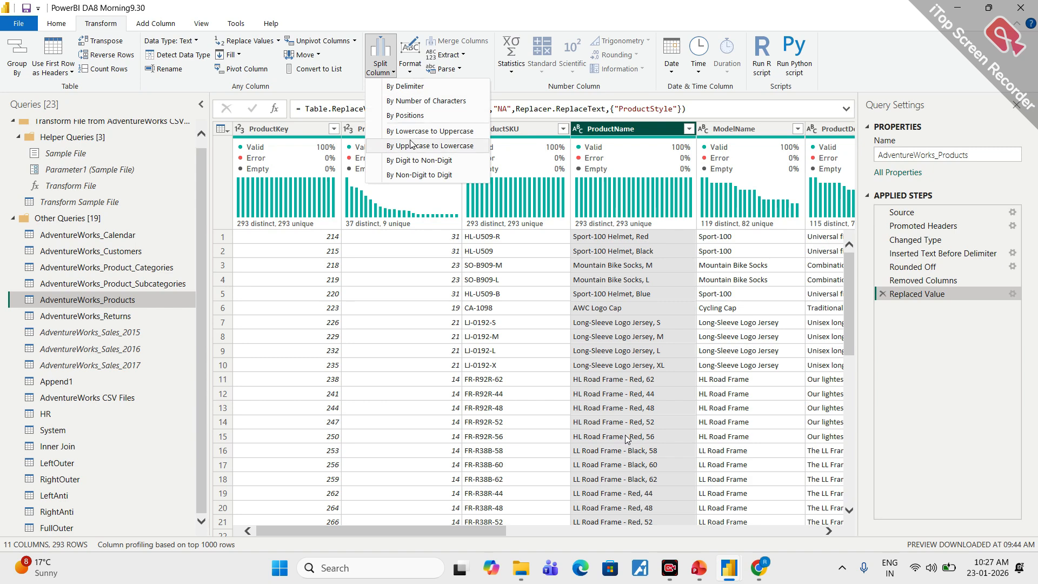
click(413, 88)
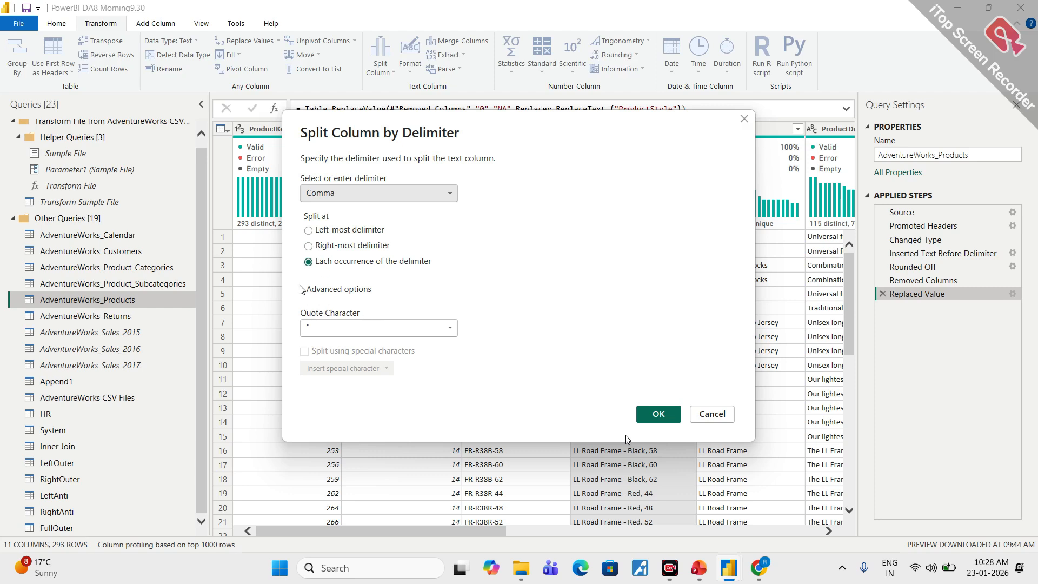
click(303, 290)
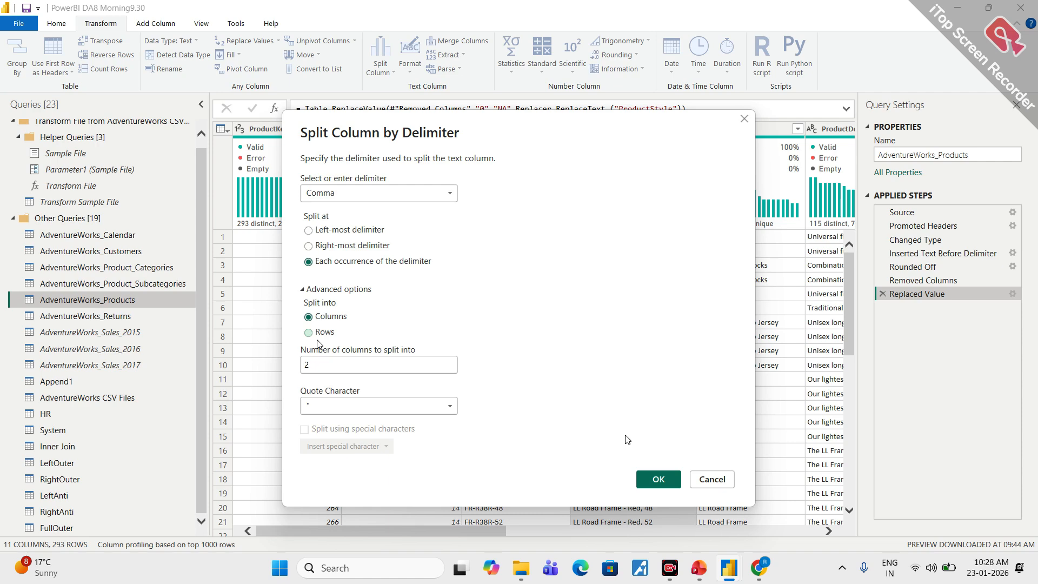
click(744, 119)
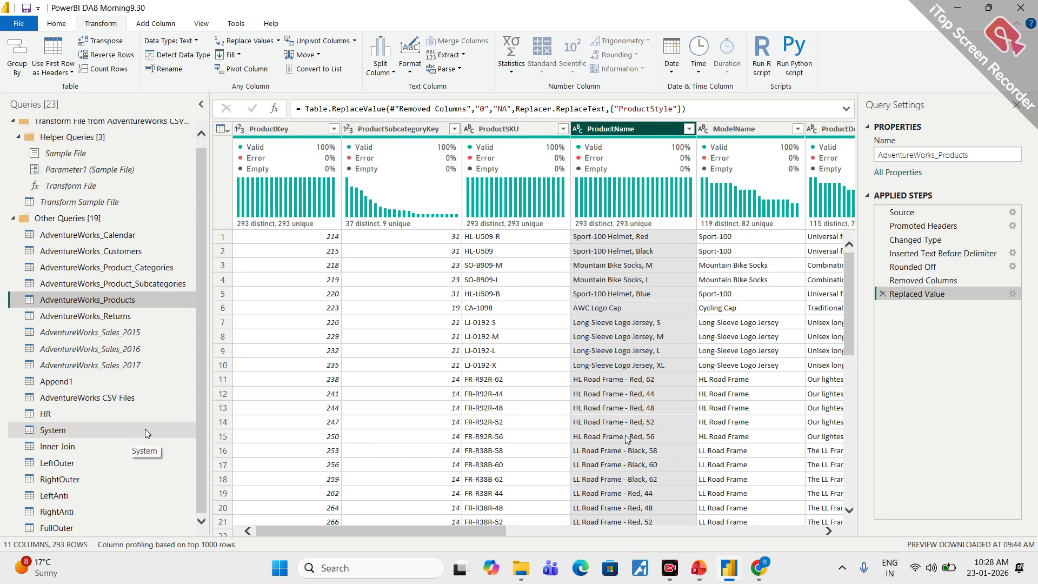
- Switch to the PowerPoint presentation, view the slide on the Advanced Editor's M code, and return to the Power Query Editor
click(698, 574)
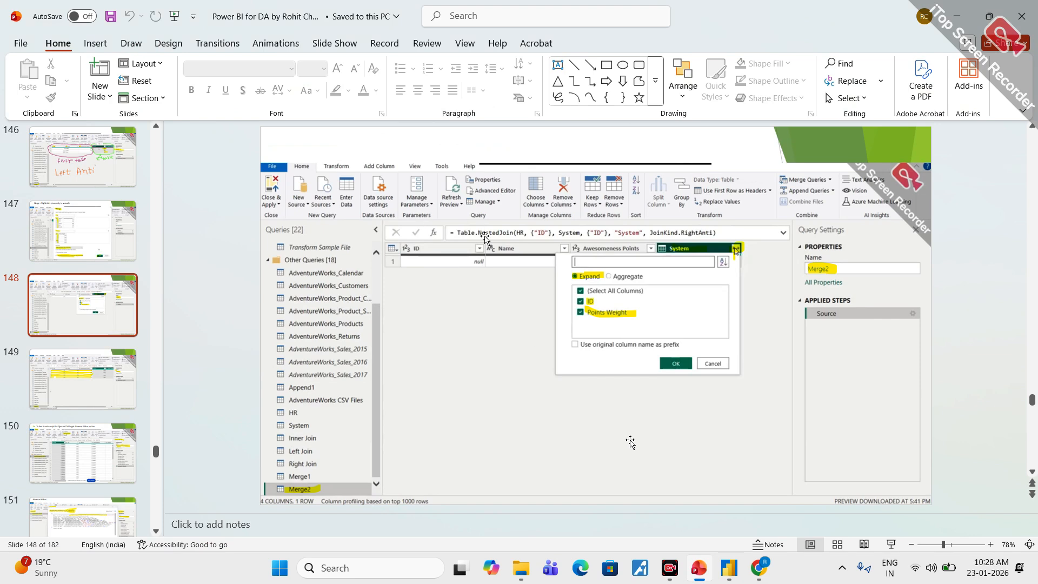
scroll(630, 442, down, 2)
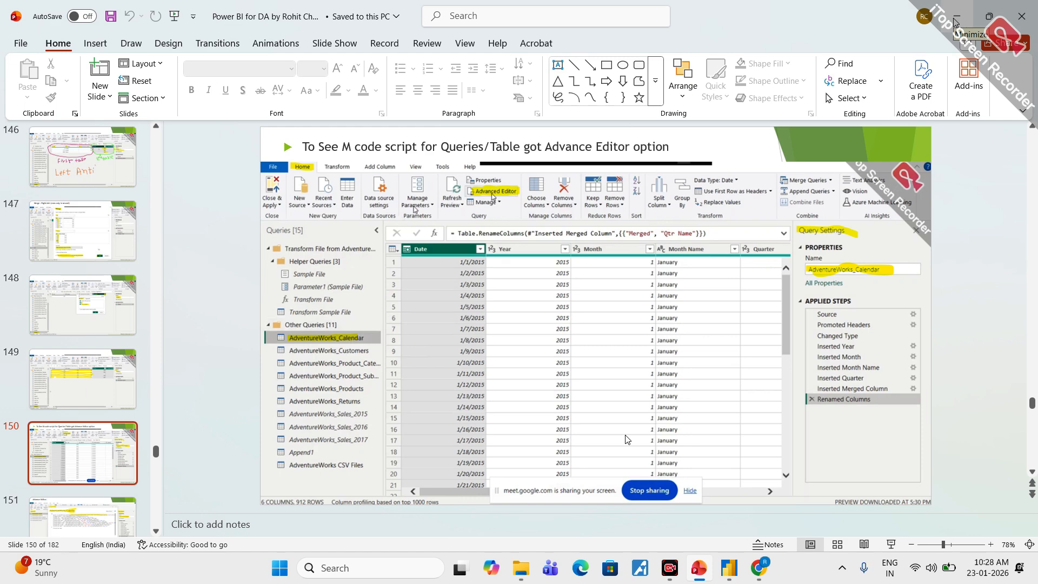
click(955, 21)
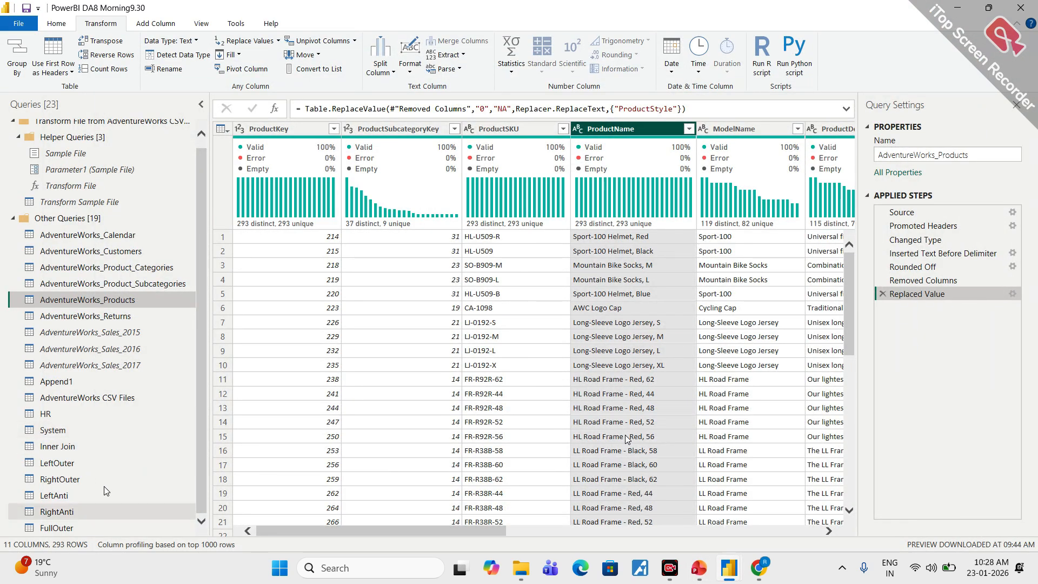
- Look through the AdventureWorks_Calendar, FullOuter and RightAnti queries
click(95, 236)
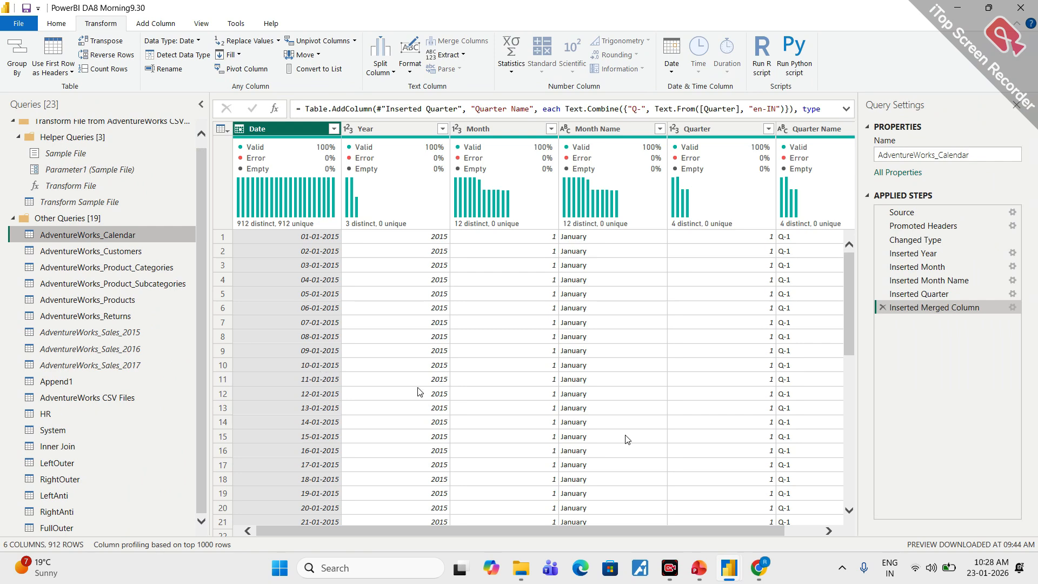
click(57, 527)
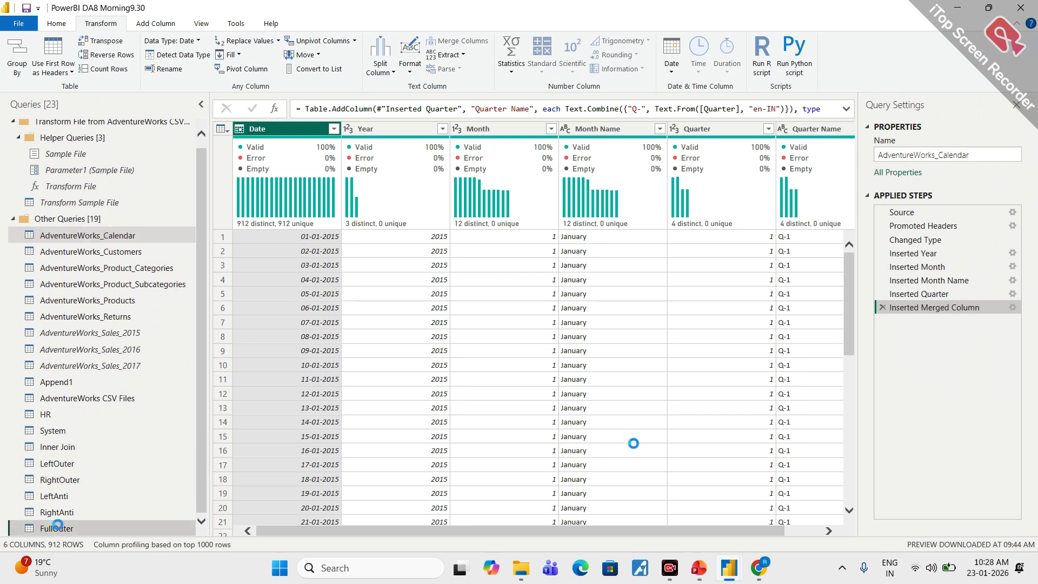
click(59, 512)
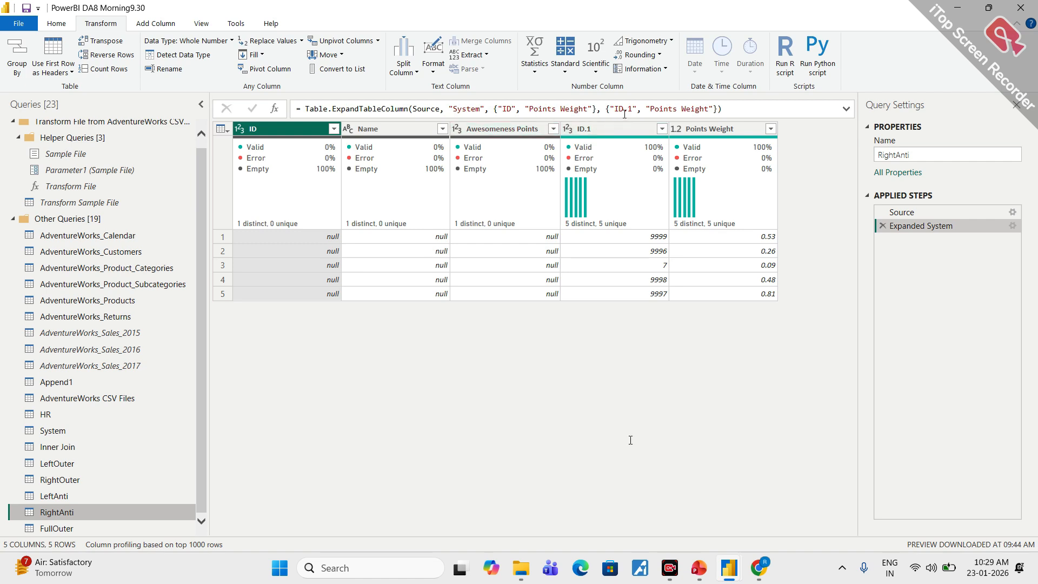
- View the Source step of the RightAnti query and open the M code of AdventureWorks_Calendar in the Advanced Editor
click(915, 213)
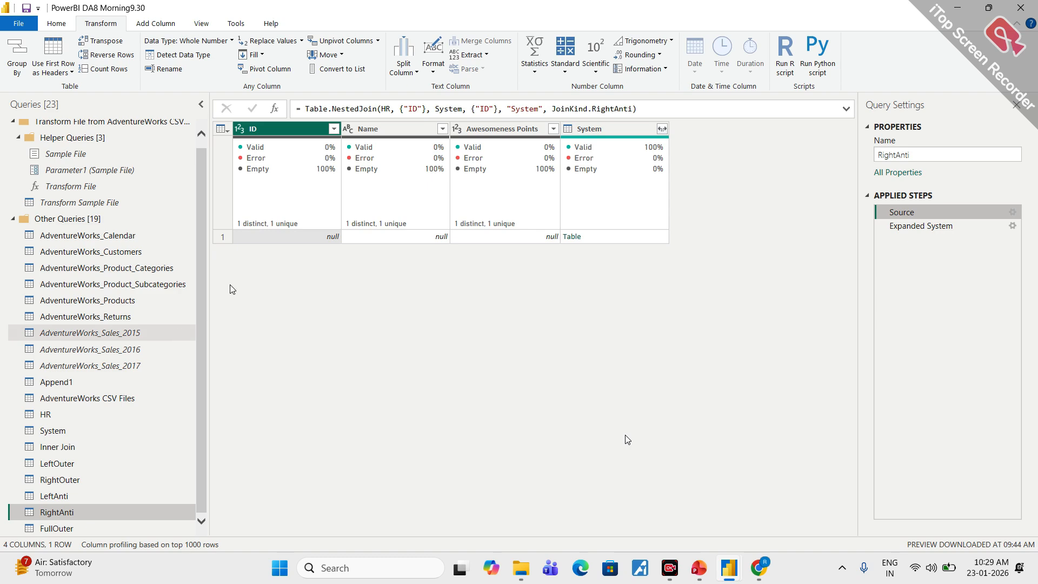
click(106, 238)
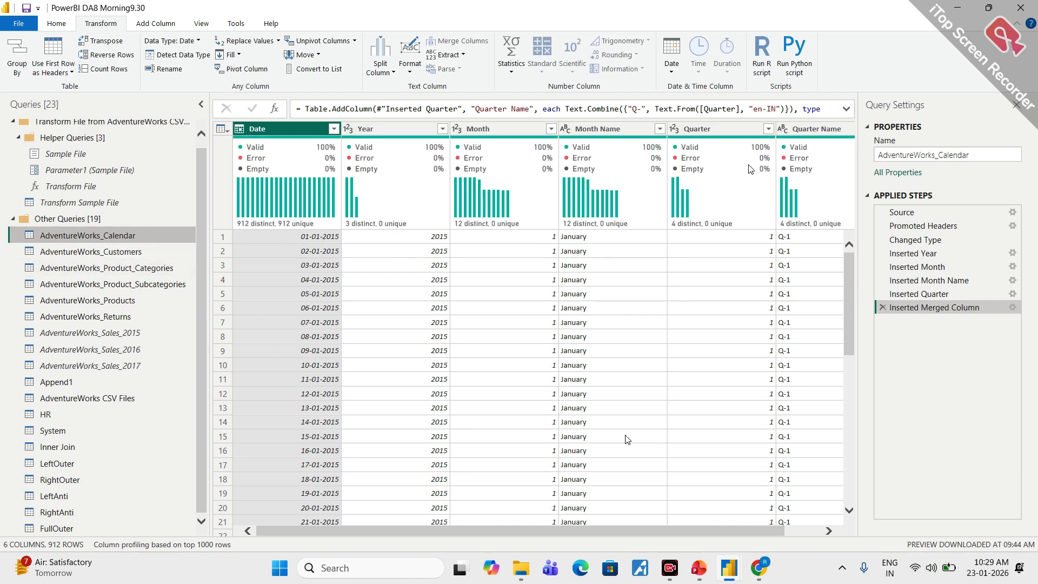
click(57, 24)
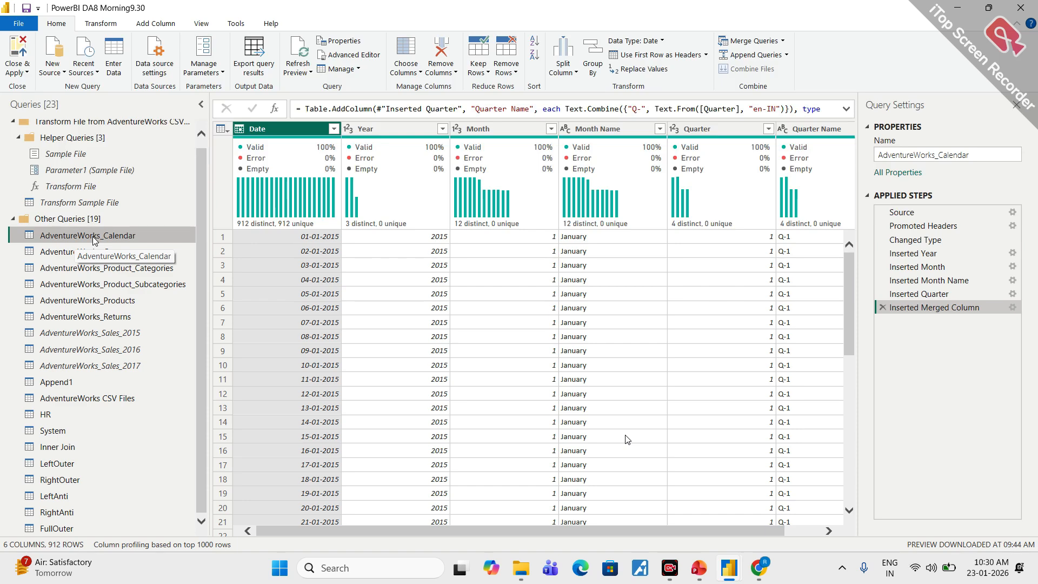
click(359, 57)
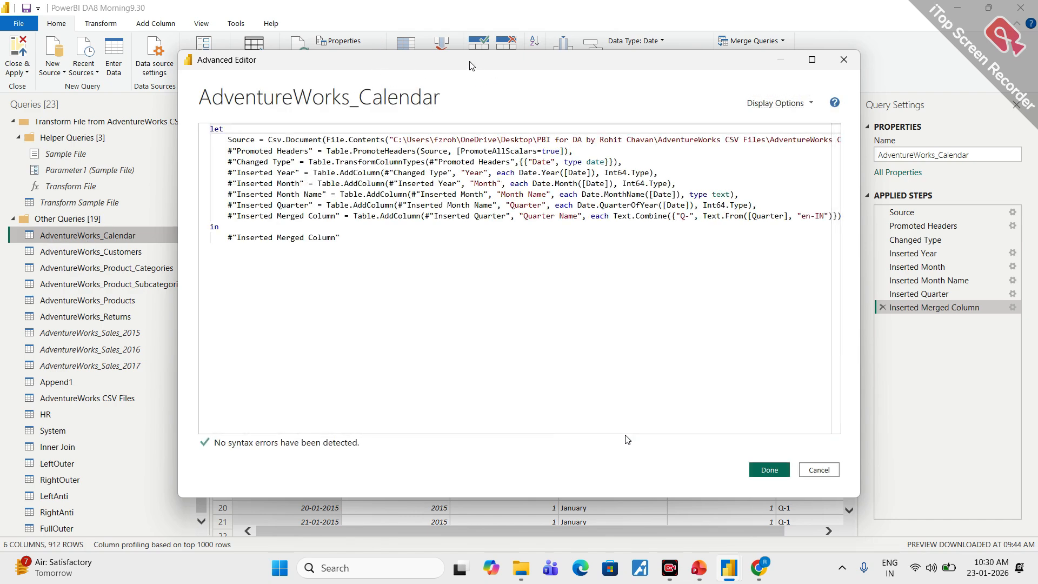
- Circle the Queries heading, the AdventureWorks_Calendar query and the Advanced Editor command on the magnified screen, and clear the markings
drag(470, 65, 570, 61)
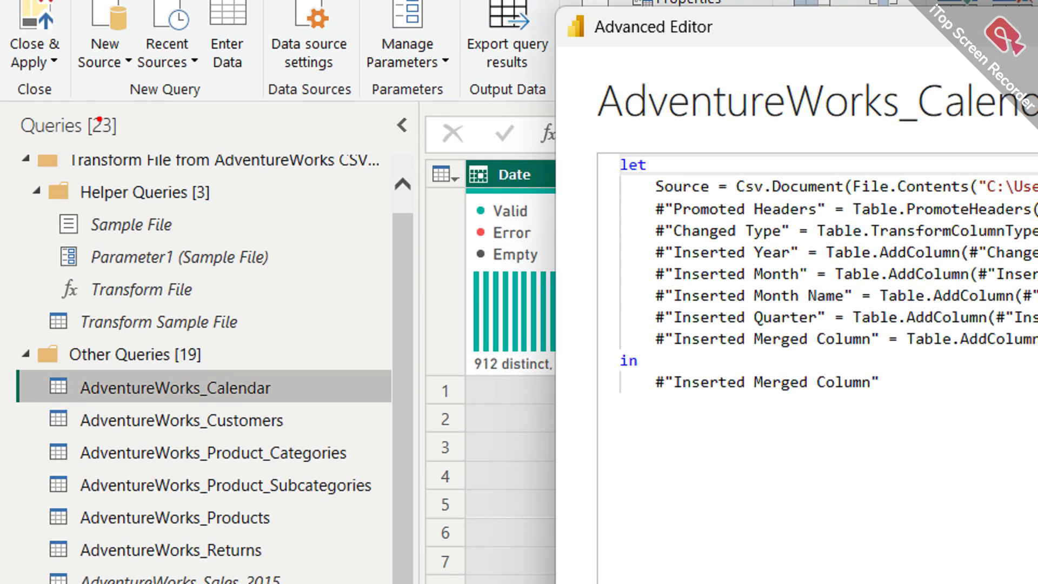
mouse_move(118, 98)
mouse_down()
mouse_move(40, 159)
mouse_move(120, 87)
mouse_up()
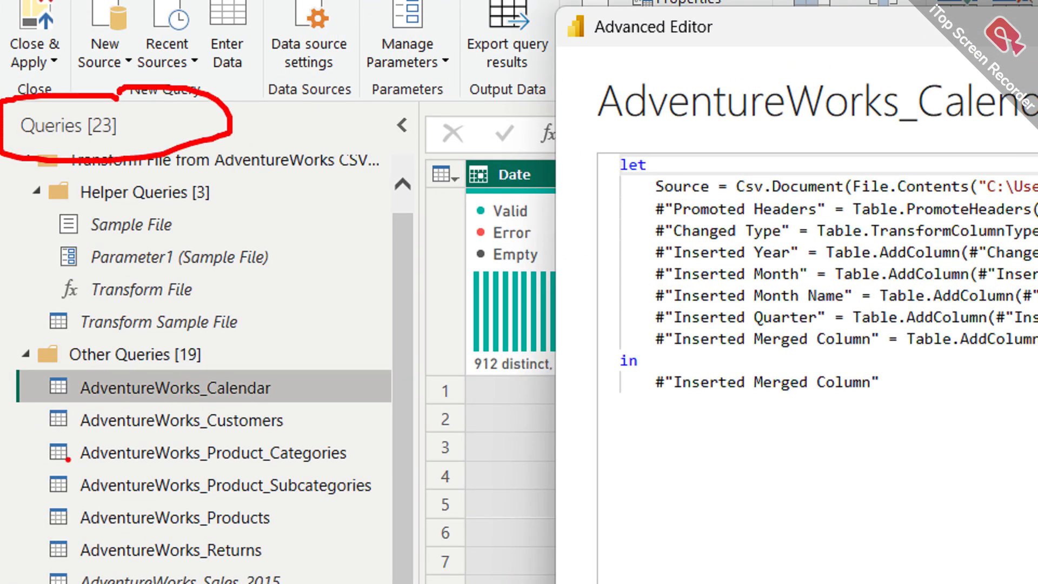
mouse_move(114, 367)
mouse_down()
mouse_move(6, 397)
mouse_move(405, 402)
mouse_move(75, 352)
mouse_move(33, 361)
mouse_up()
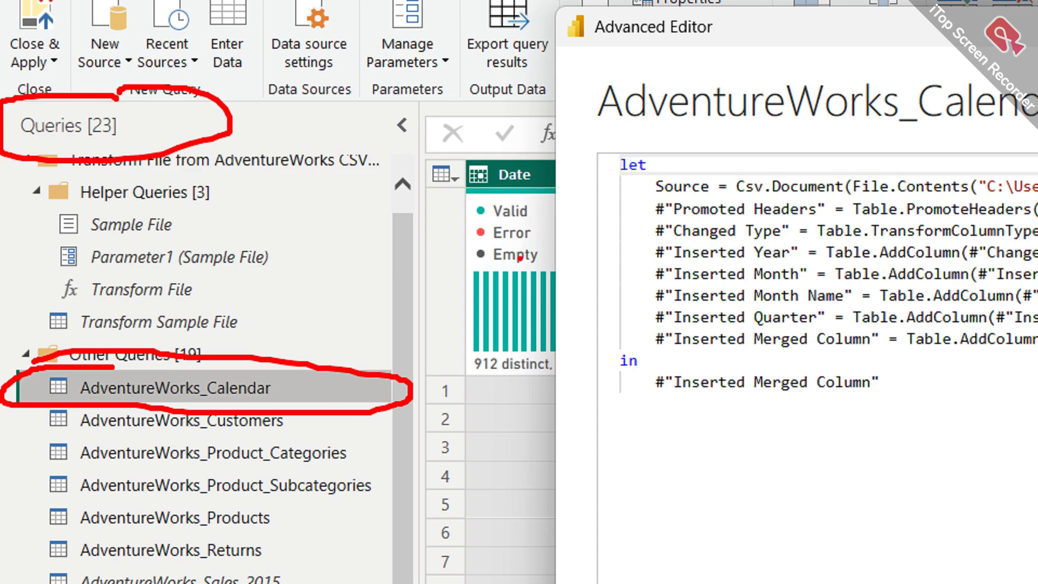
key(Escape)
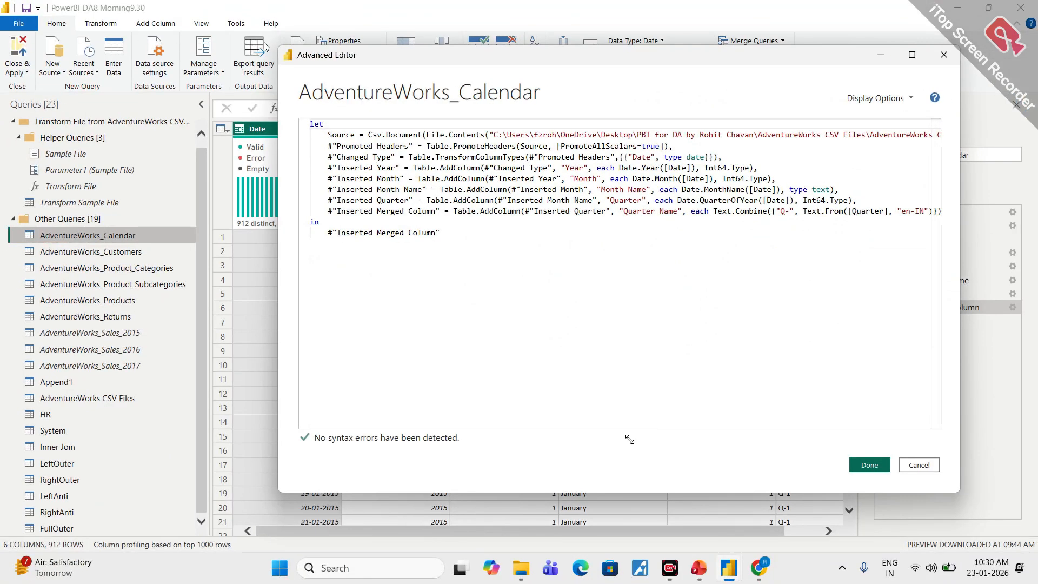
drag(354, 58, 346, 83)
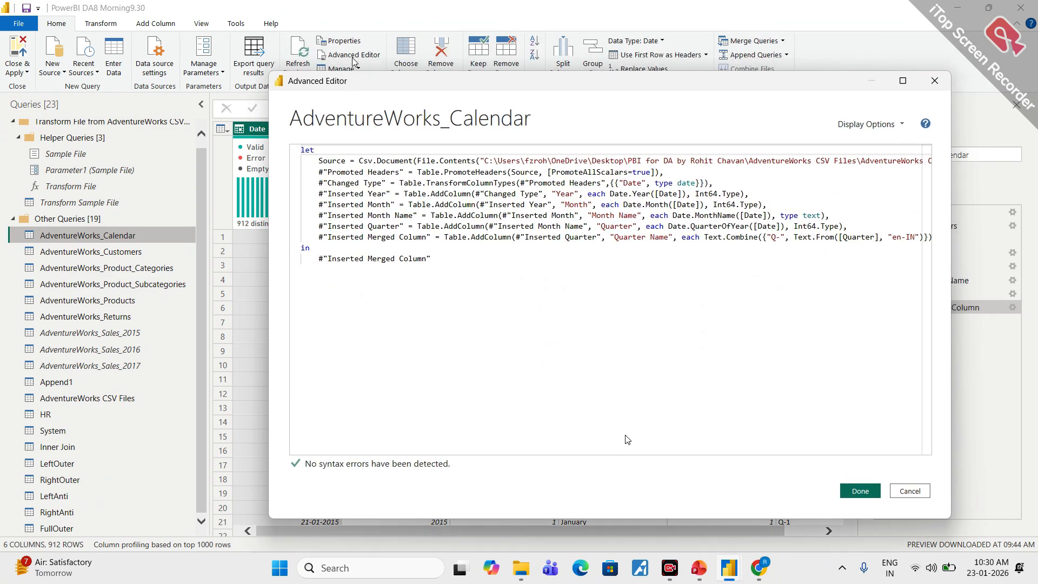
key(ctrl+1)
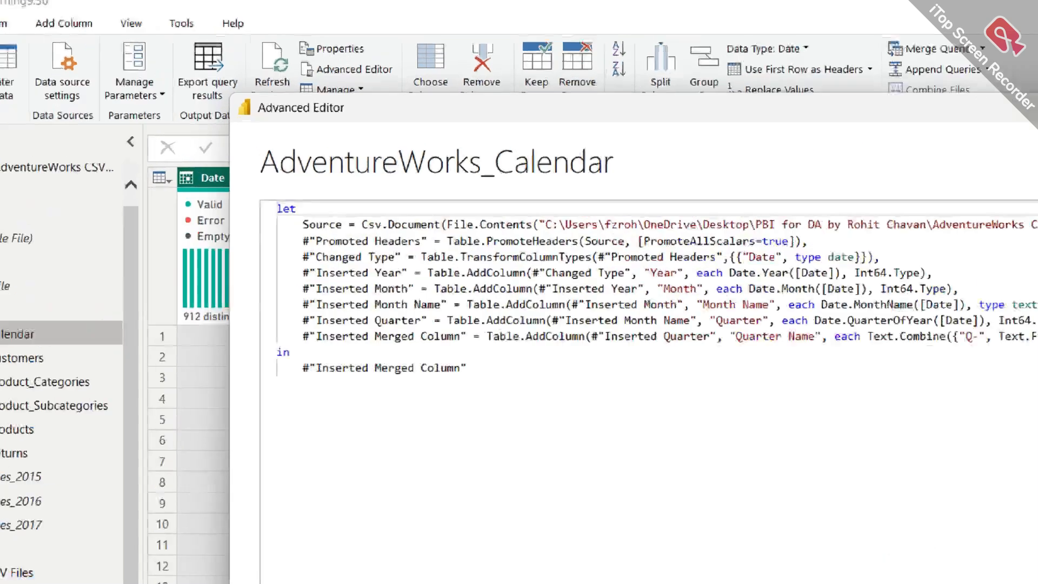
click(352, 74)
mouse_move(345, 47)
mouse_down()
mouse_move(309, 47)
mouse_move(420, 87)
mouse_move(345, 46)
mouse_up()
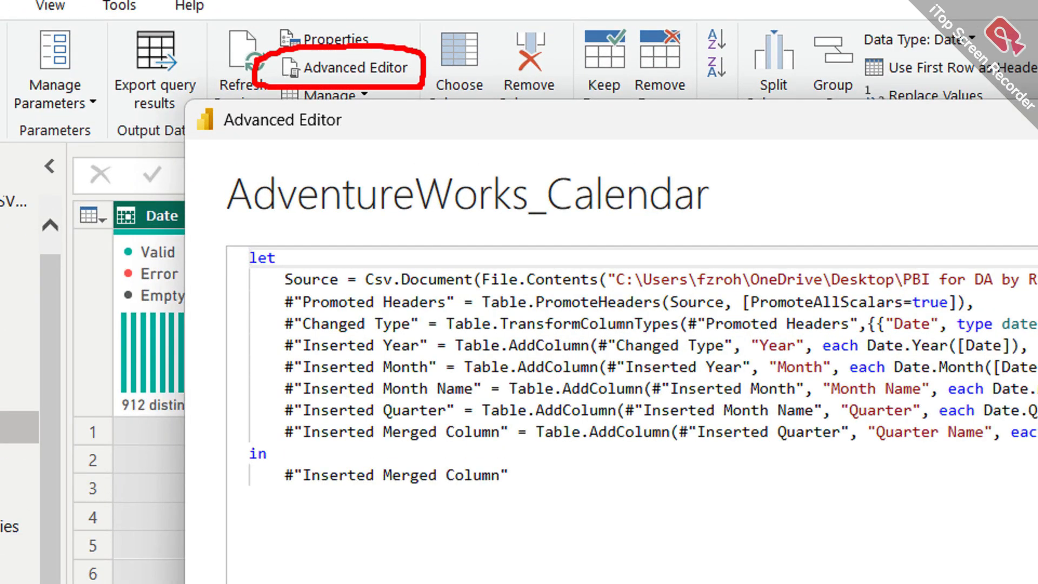
key(Escape)
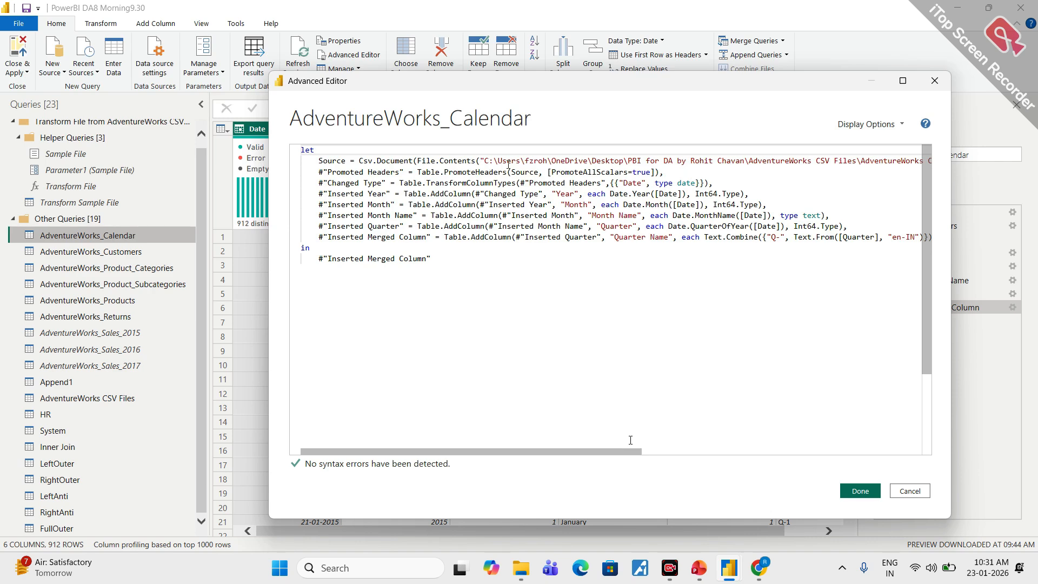
- Copy the entire M code of AdventureWorks_Calendar and close the Advanced Editor without changing the query
drag(626, 453, 641, 453)
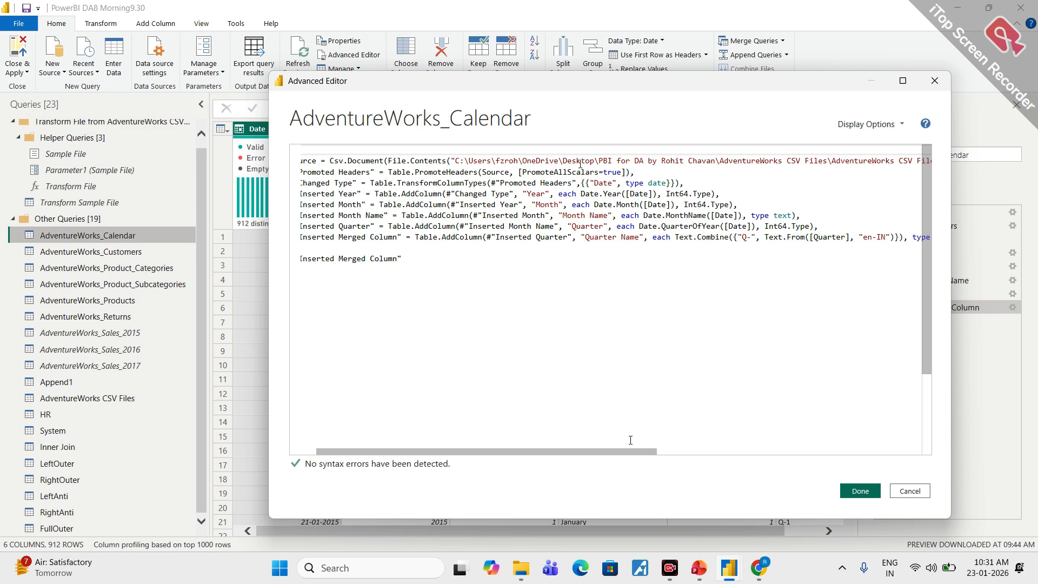
click(432, 265)
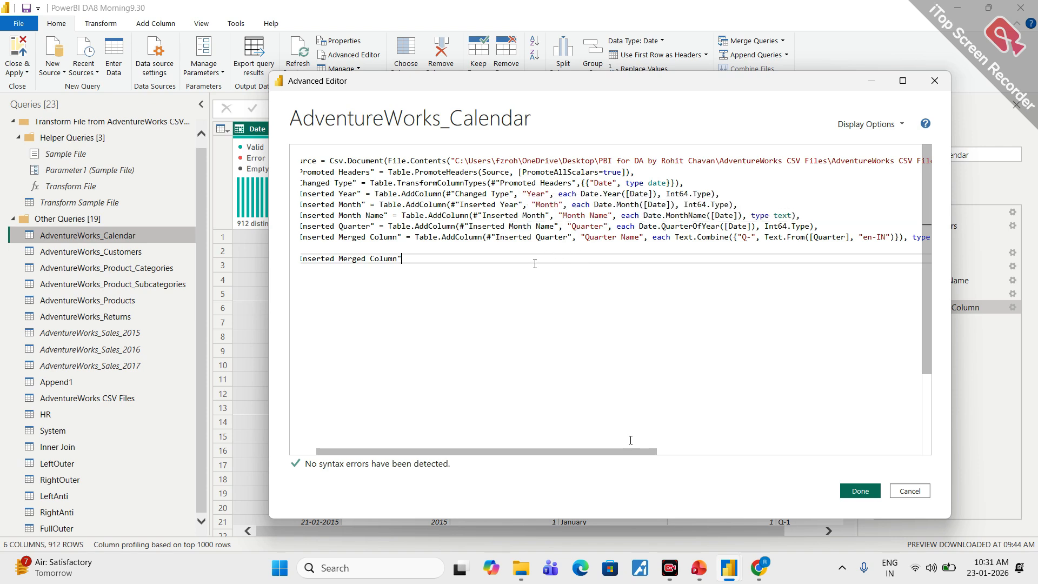
key(ctrl+a)
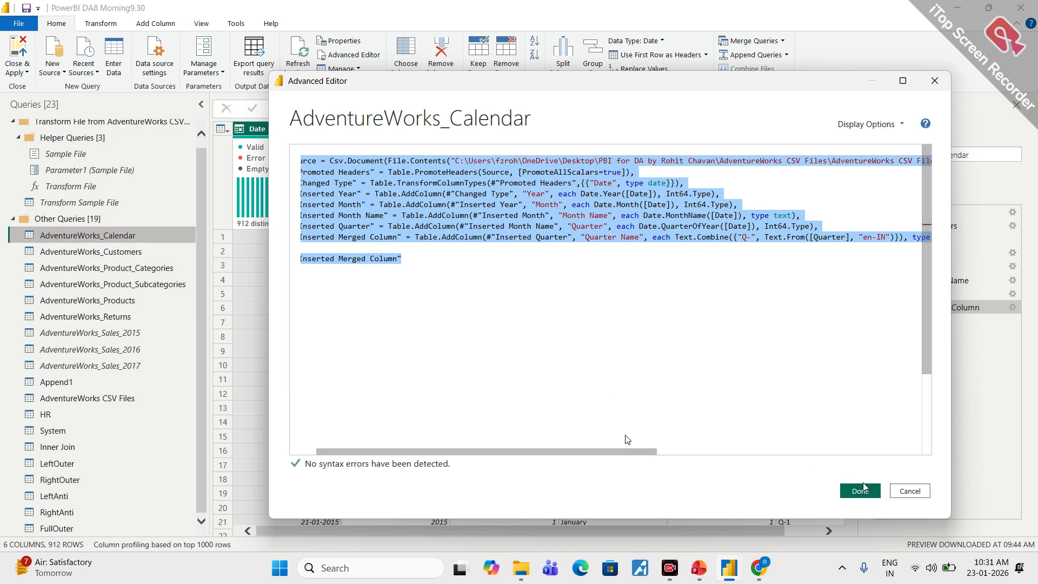
click(910, 491)
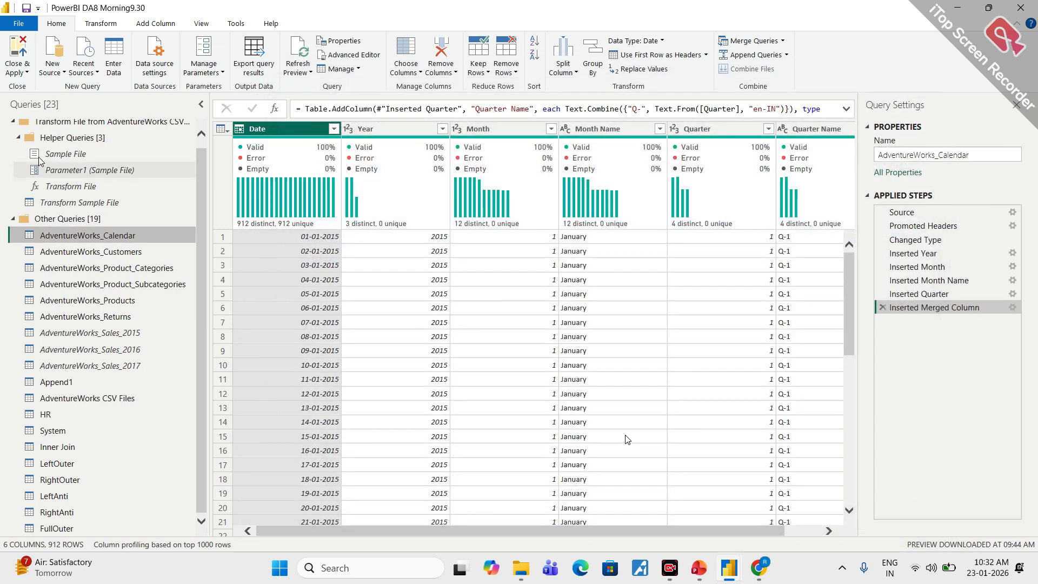
- Create a blank query and replace its default code with the copied AdventureWorks_Calendar M code in the Advanced Editor
click(53, 66)
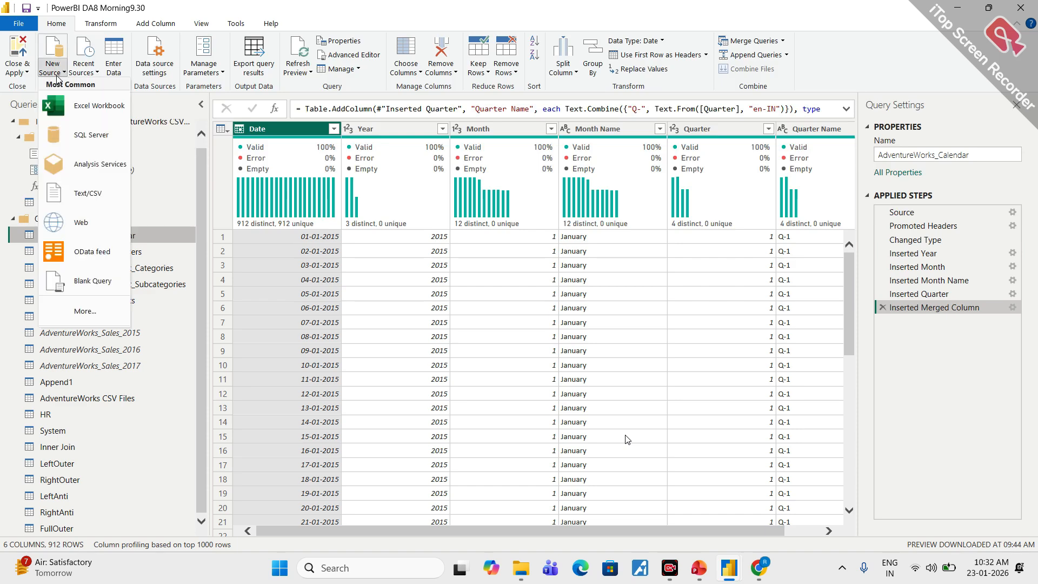
click(105, 287)
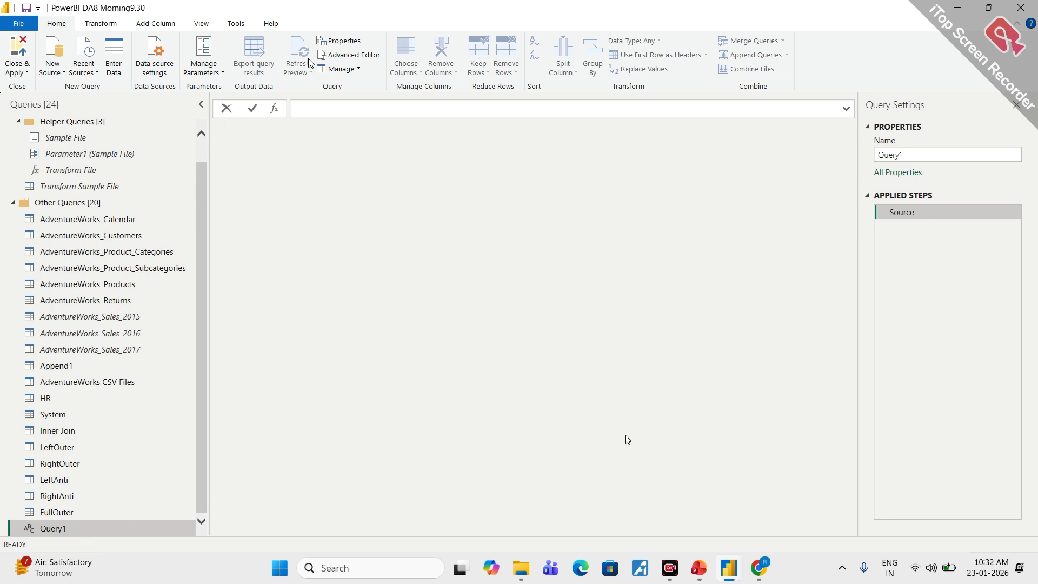
click(361, 56)
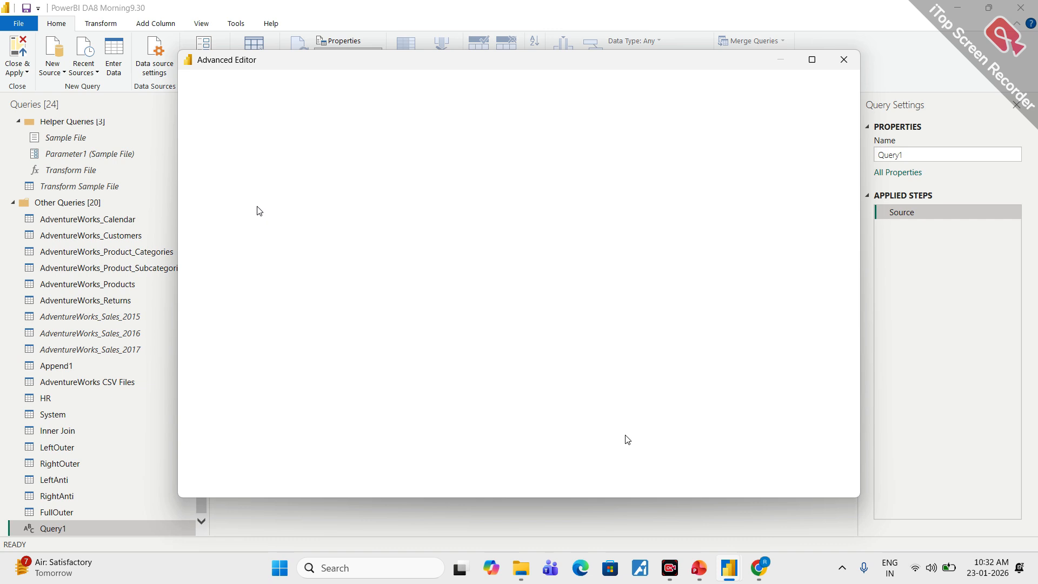
drag(281, 166, 205, 130)
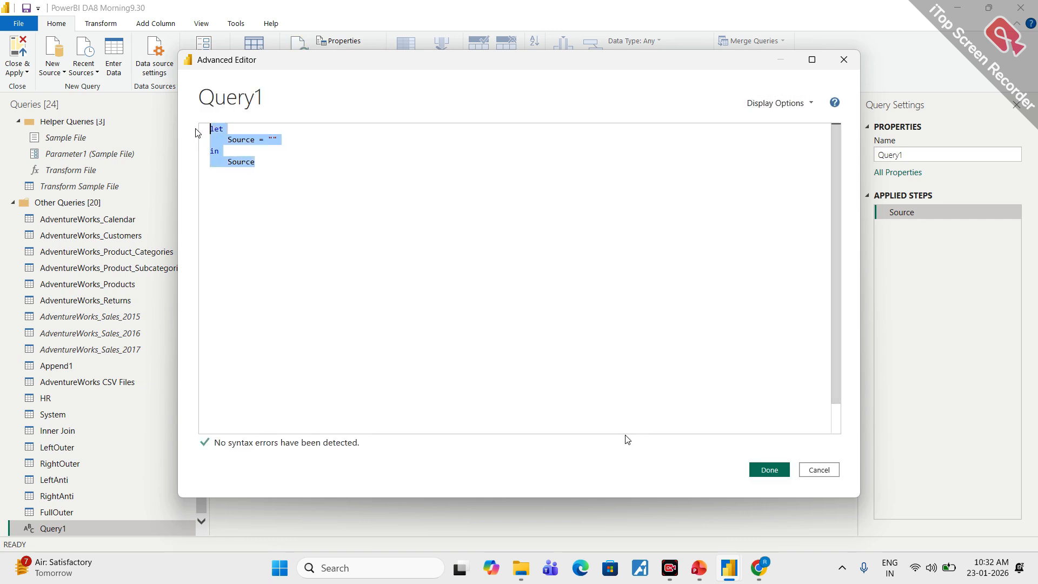
key(BackSpace)
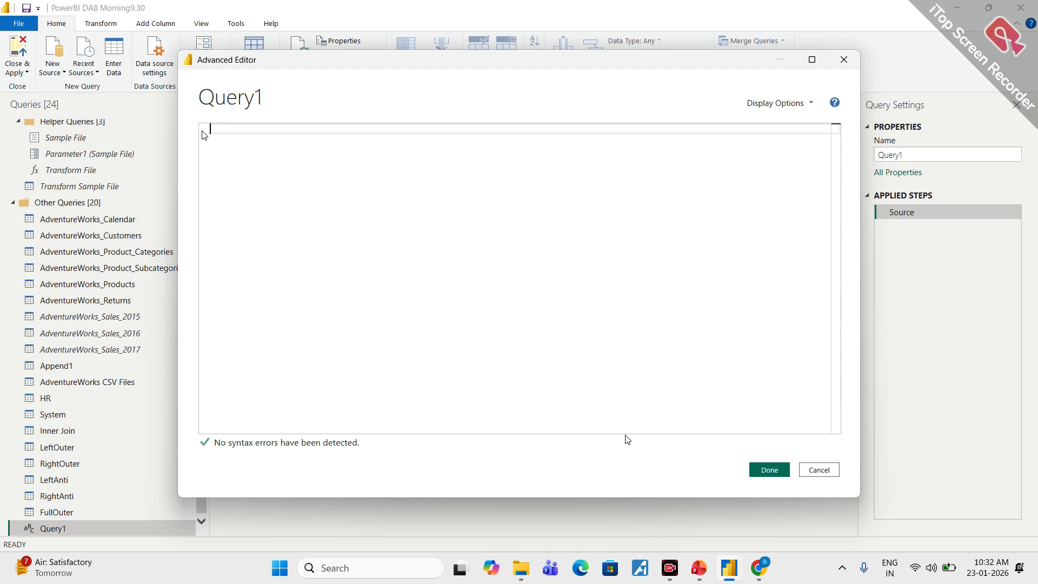
key(ctrl+v)
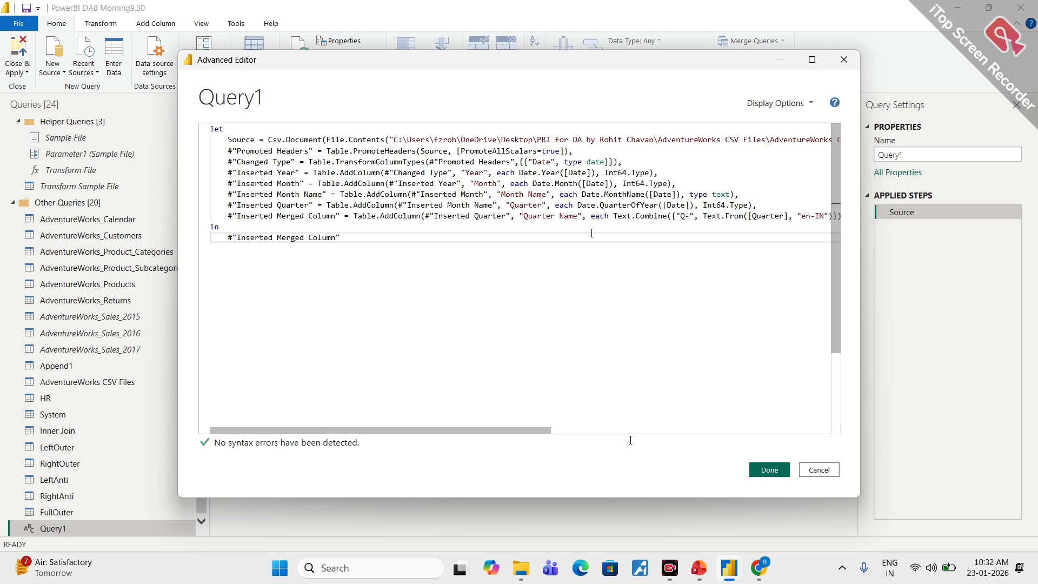
click(769, 470)
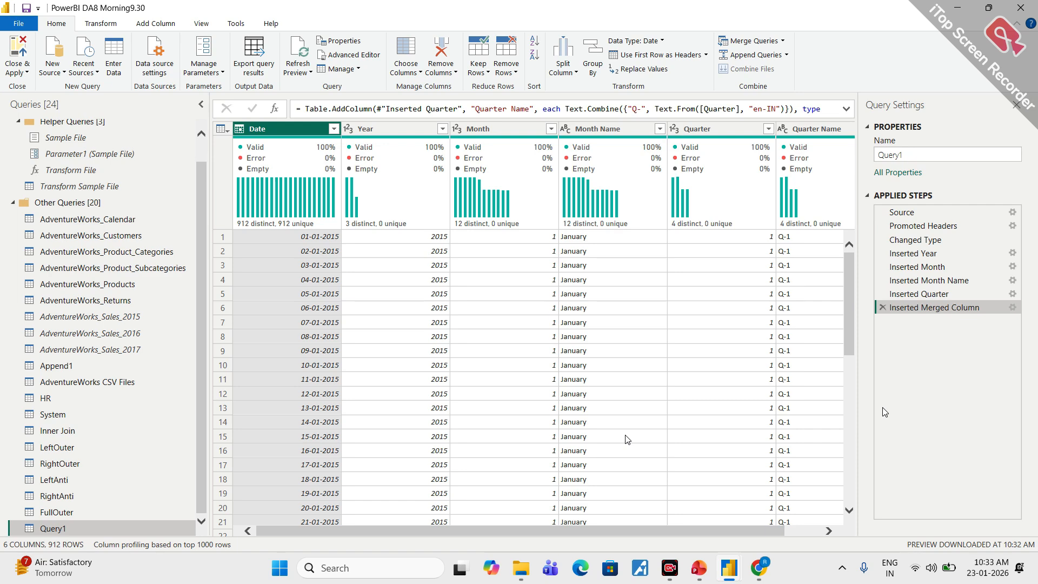
- Circle the Advanced Editor command for AdventureWorks_Calendar, review the query's M code again and close it unchanged
click(104, 223)
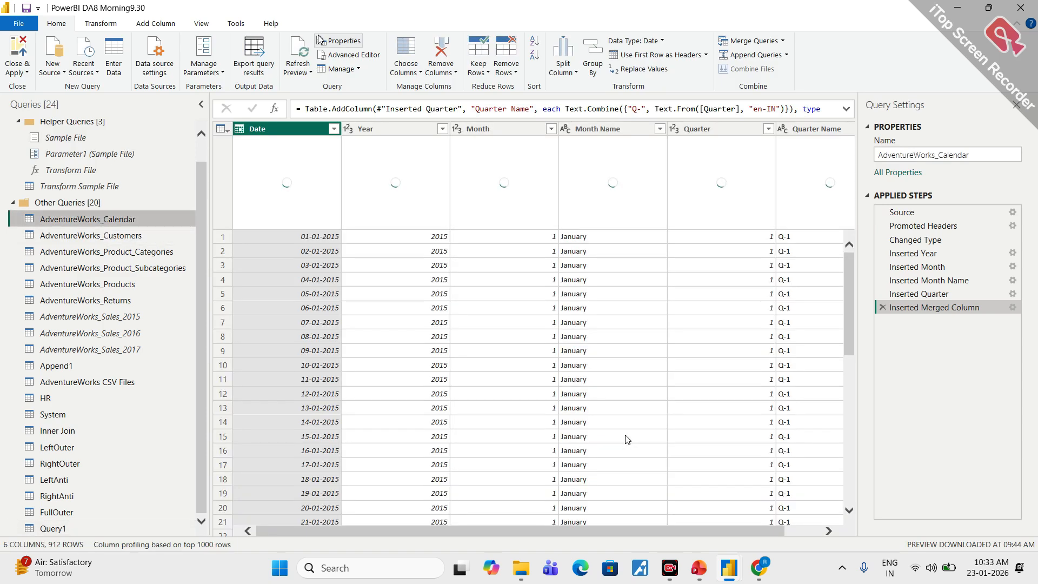
key(ctrl+1)
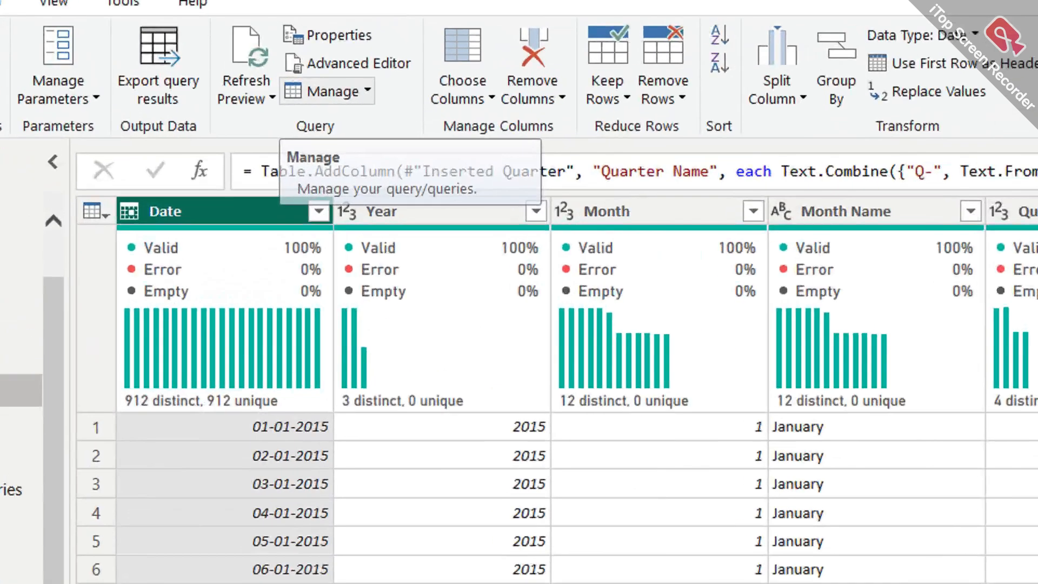
click(355, 61)
mouse_move(344, 44)
mouse_down()
mouse_move(252, 99)
mouse_move(318, 51)
mouse_up()
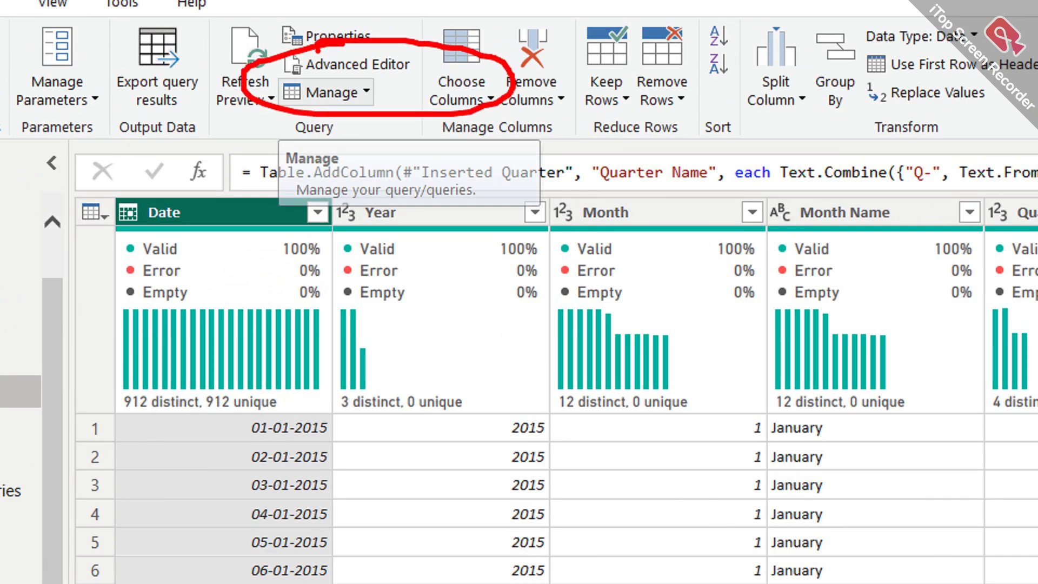
key(Escape)
click(354, 56)
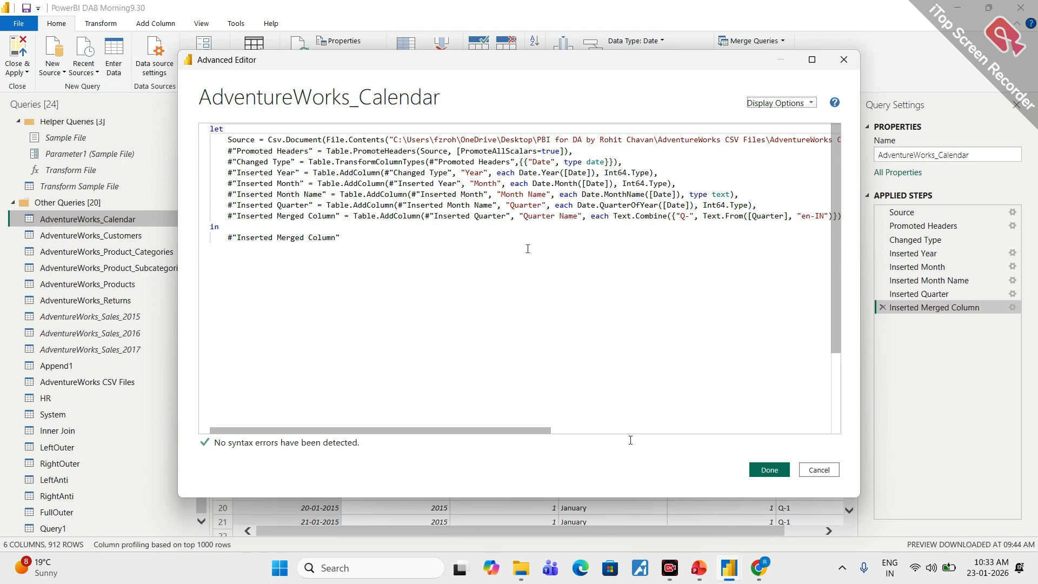
click(819, 469)
- Create a second blank query and overwrite its default code with the same AdventureWorks_Calendar M code
click(52, 68)
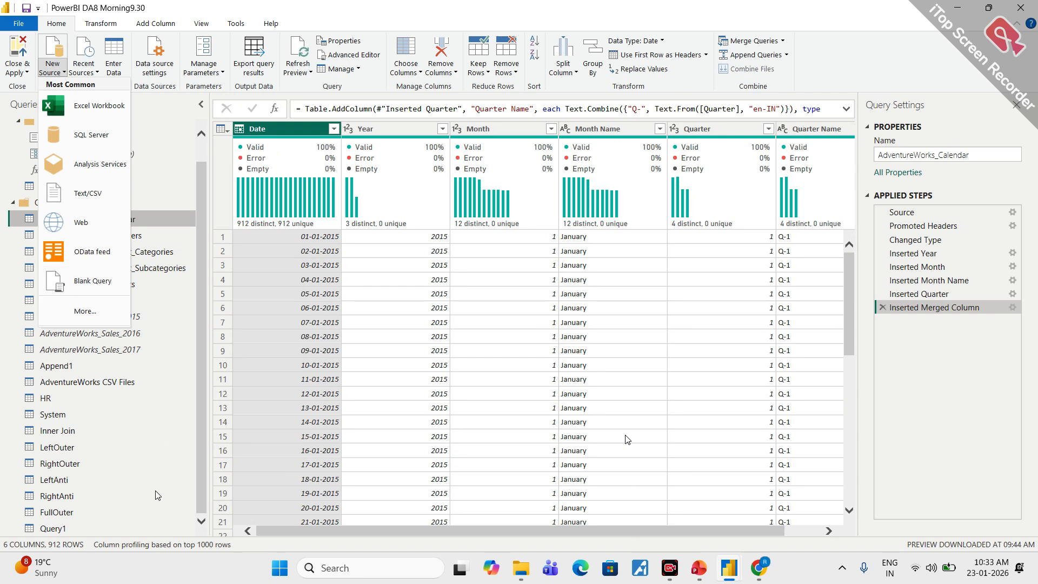
click(101, 287)
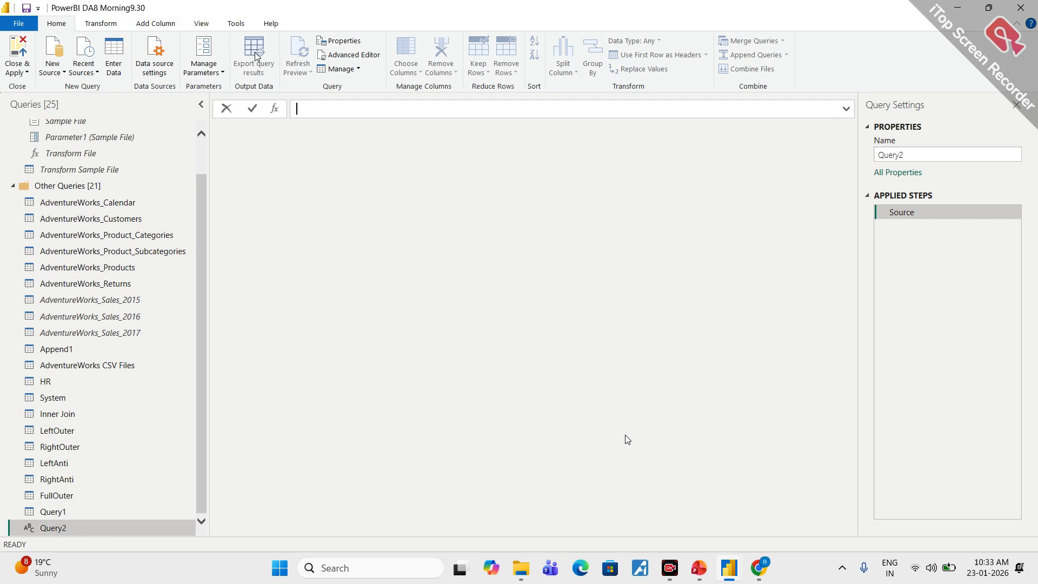
click(350, 55)
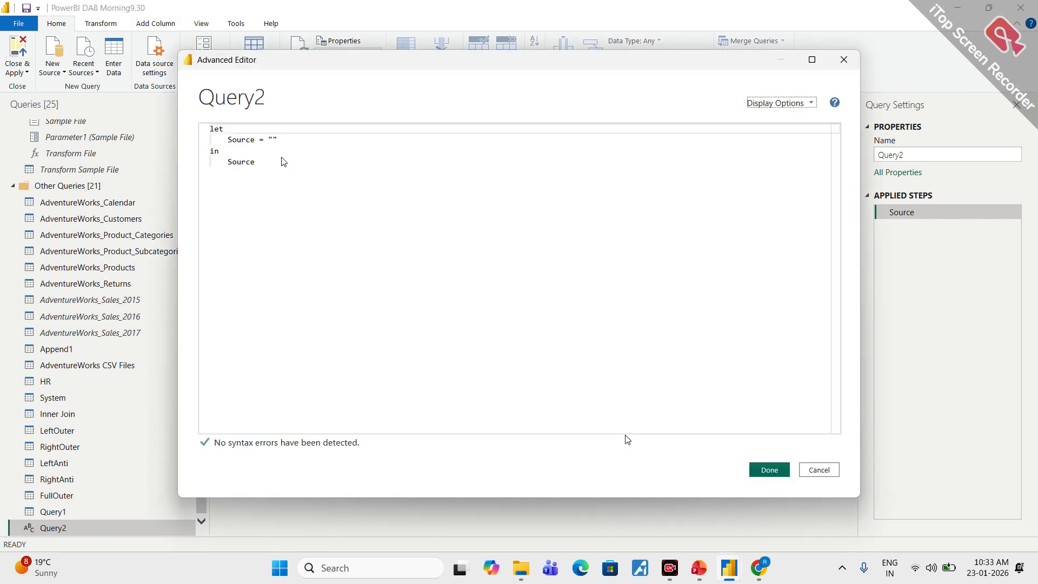
click(284, 173)
key(ctrl+a)
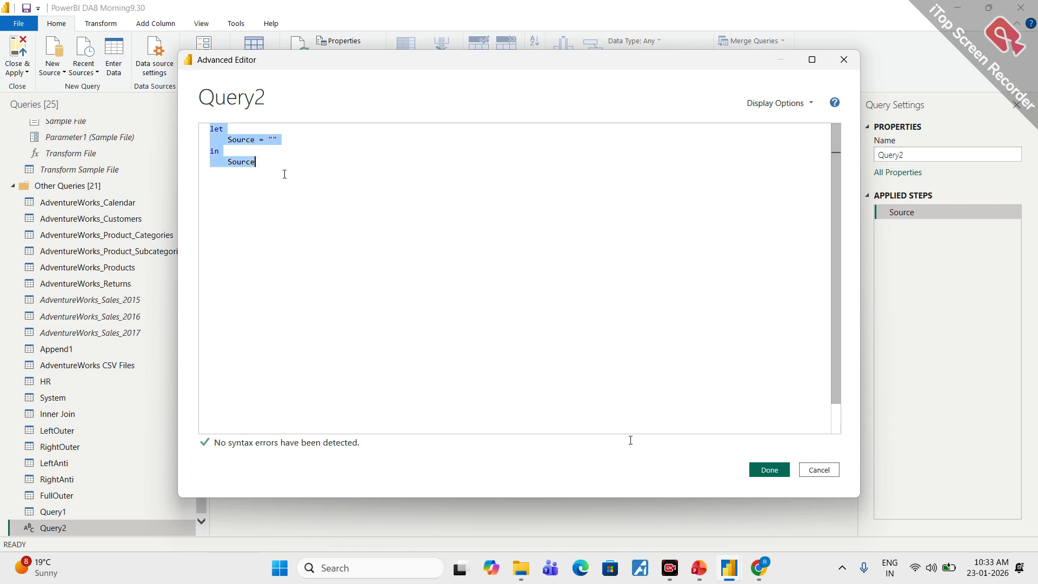
key(ctrl+v)
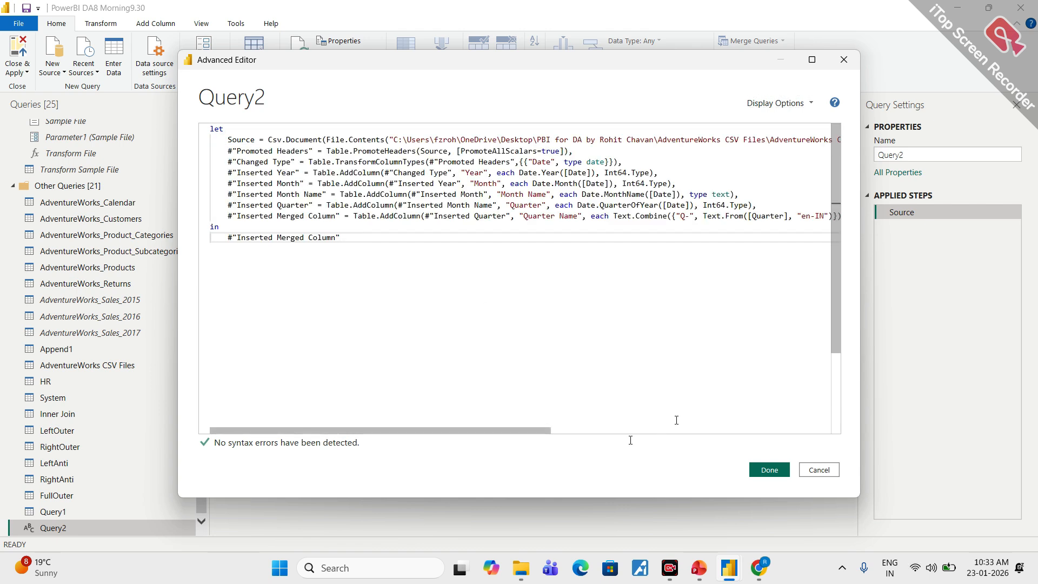
click(769, 469)
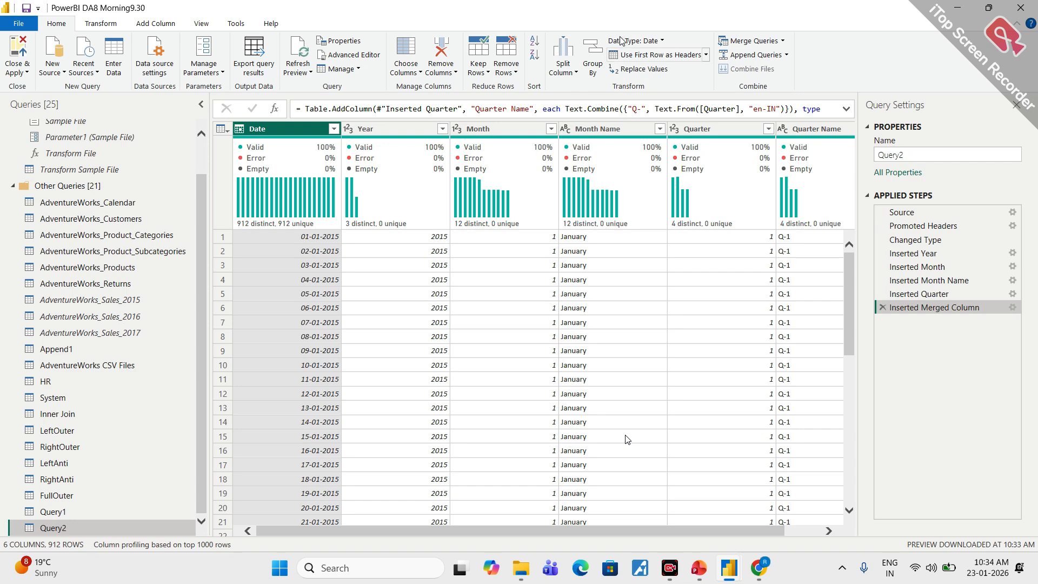
- Apply the query changes, close the Power Query Editor and save the report file
click(16, 49)
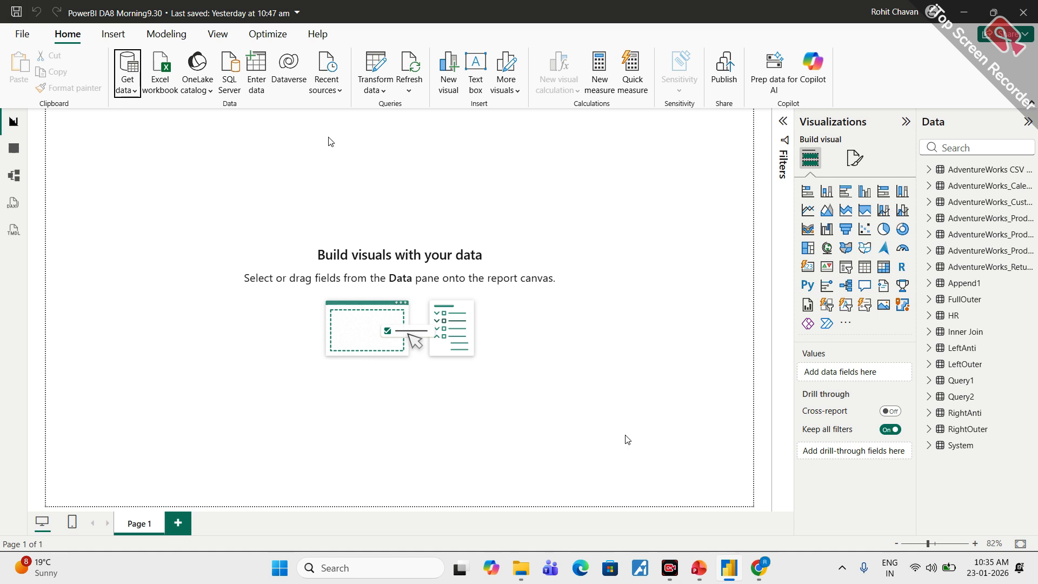
key(ctrl+s)
mouse_move(668, 572)
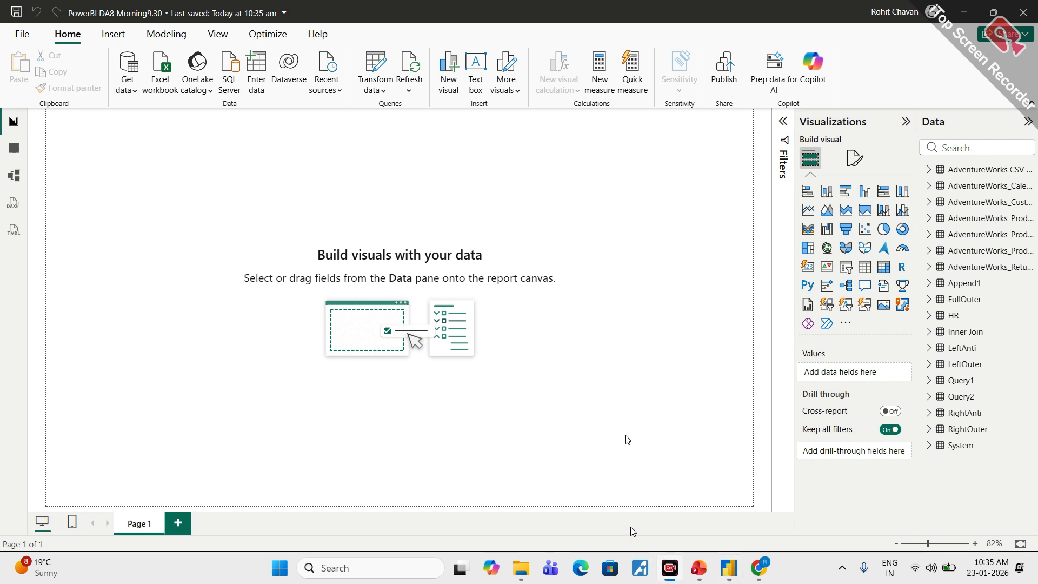